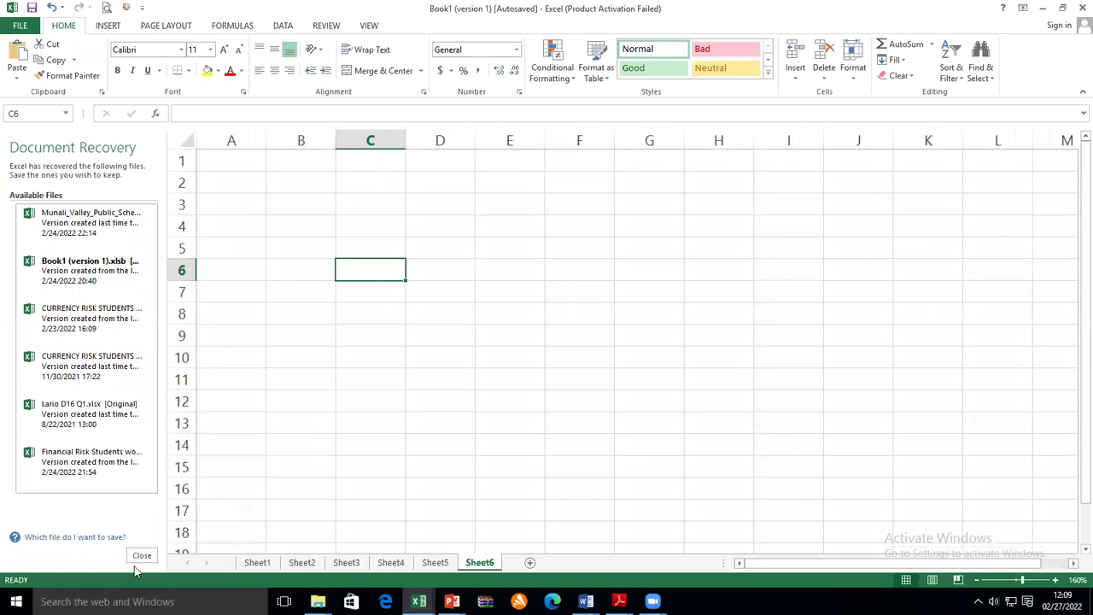
Close the Document Recovery list and paste the copied class exercise slide as a picture at cell C6.
left_click(142, 555)
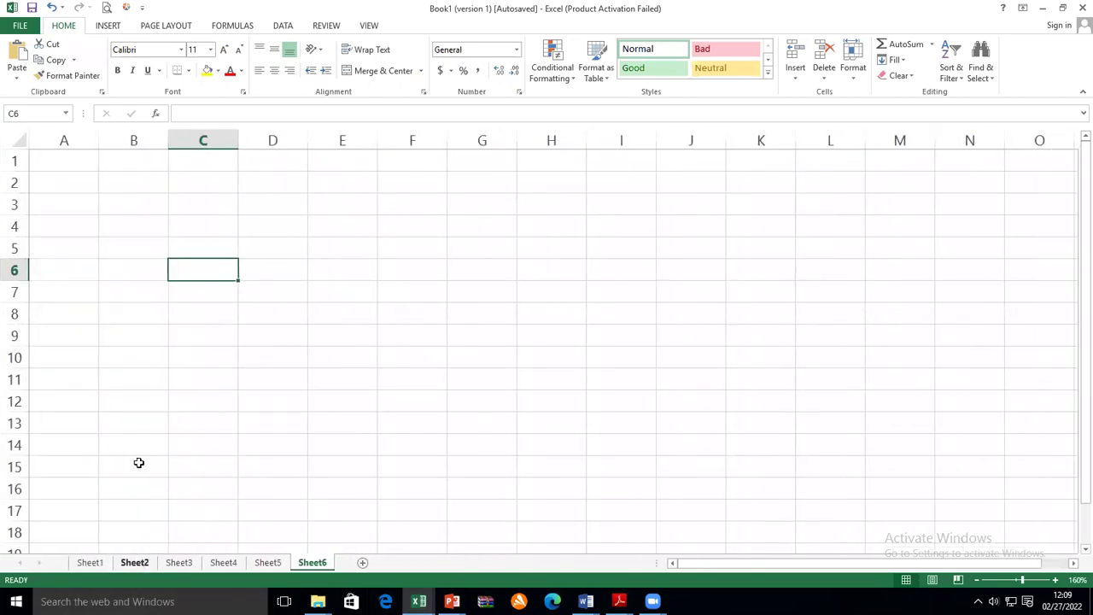
left_click(18, 61)
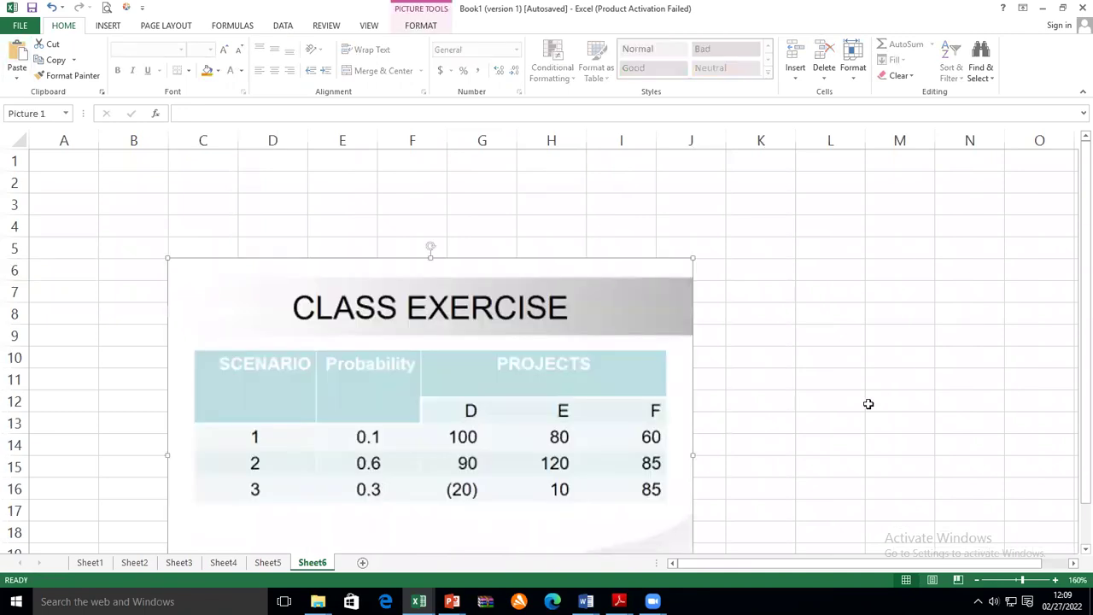
Enter the project headings D, E and F in cells L11 to N11, beside the pasted picture.
scroll(868, 404, "down", 3)
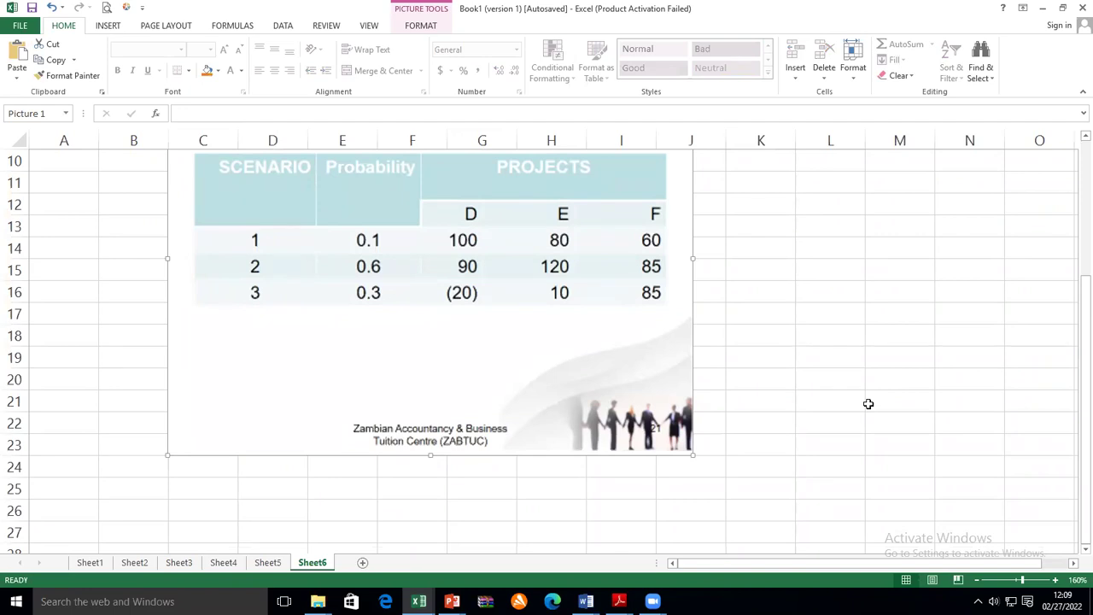
left_click(816, 186)
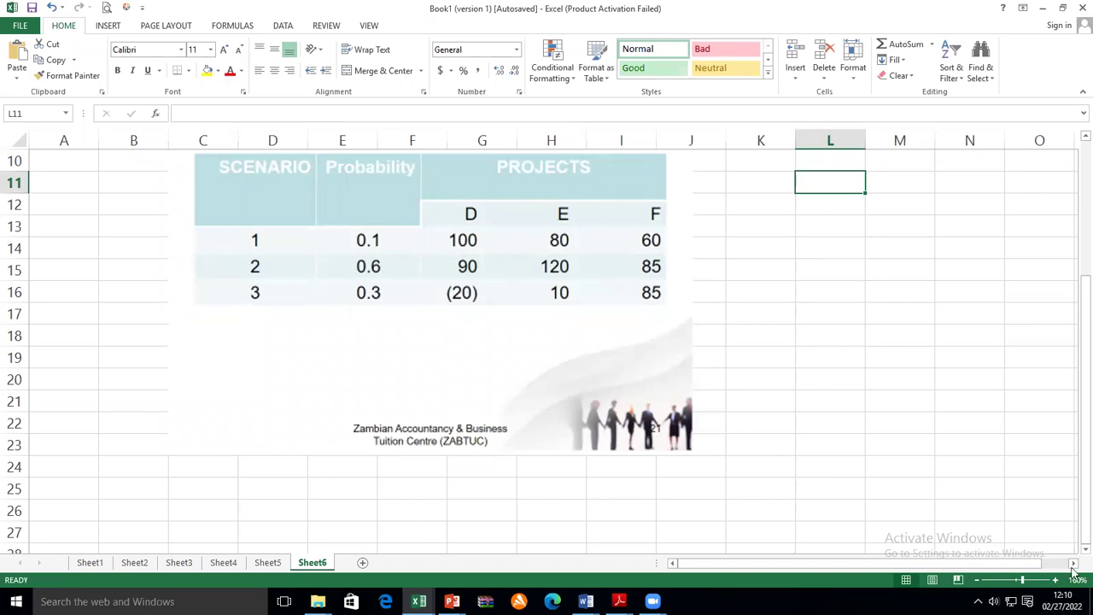
type("D")
key("Tab")
type("E")
key("Tab")
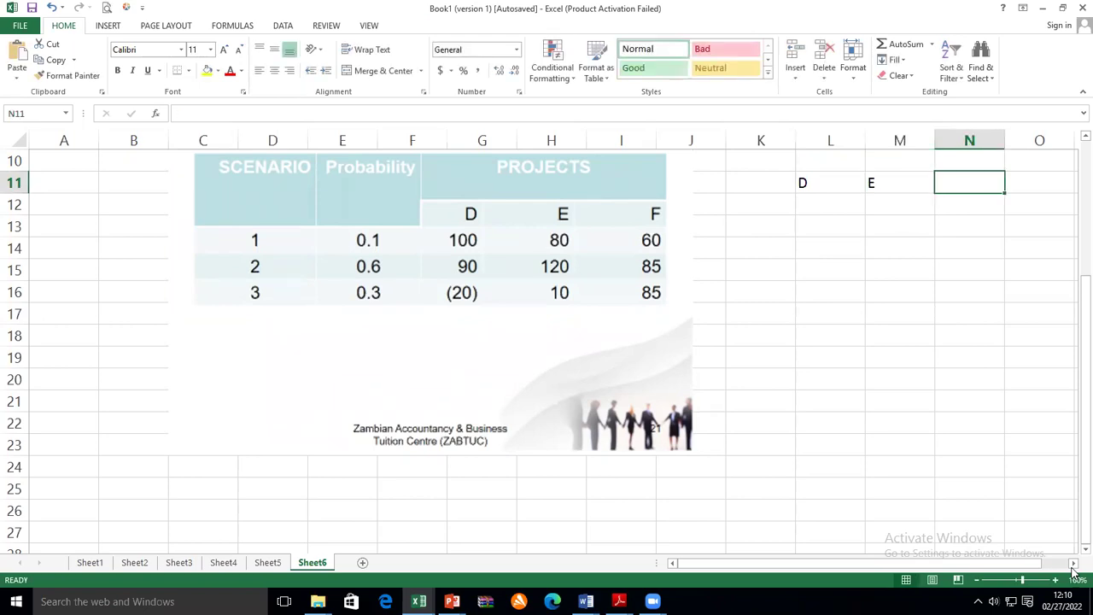
type("F")
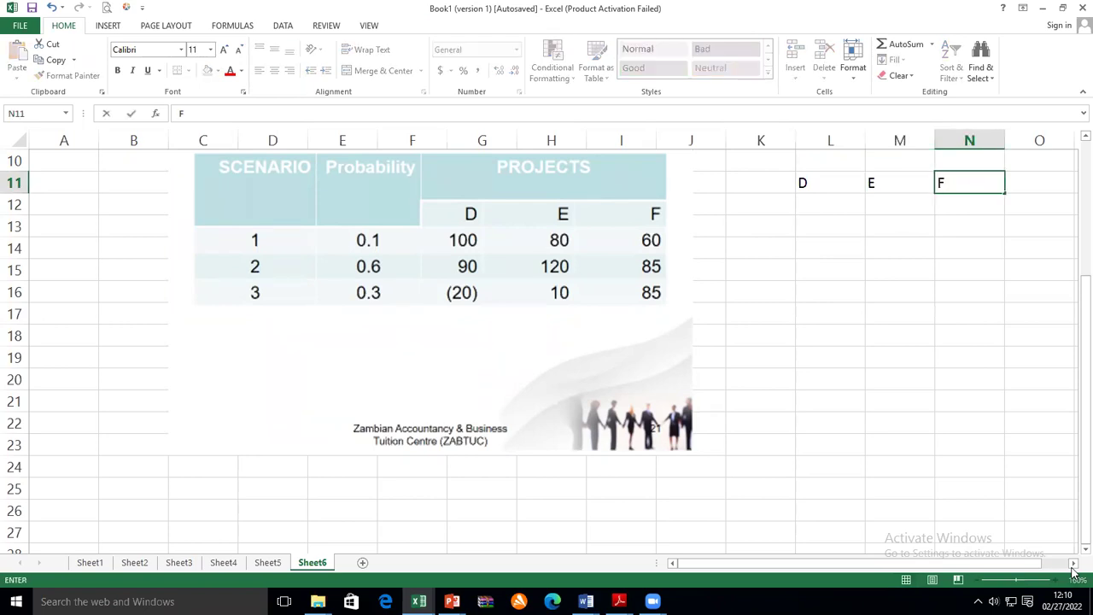
key("Down")
Enter the scenario numbers 1, 2 and 3 down cells K12 to K14.
key("Left")
key("Left")
key("Left")
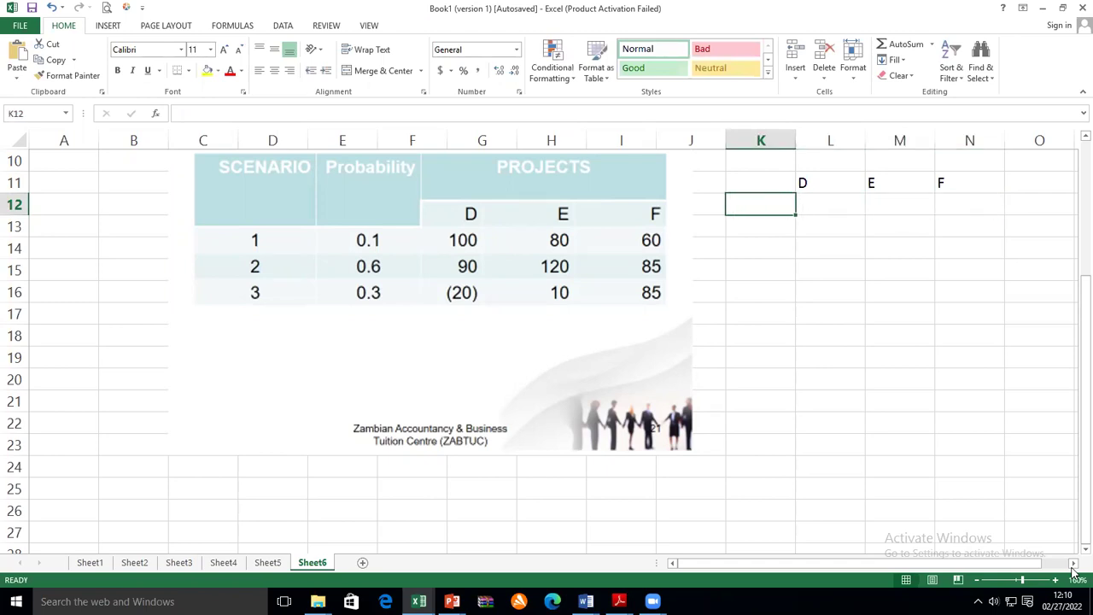
type("1")
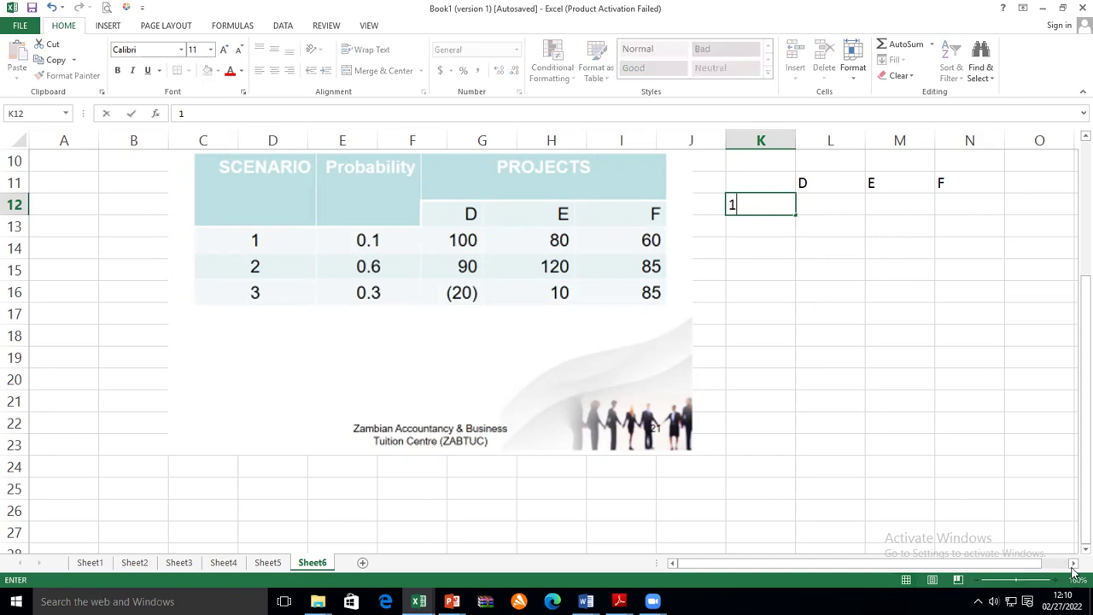
key("Return")
type("2")
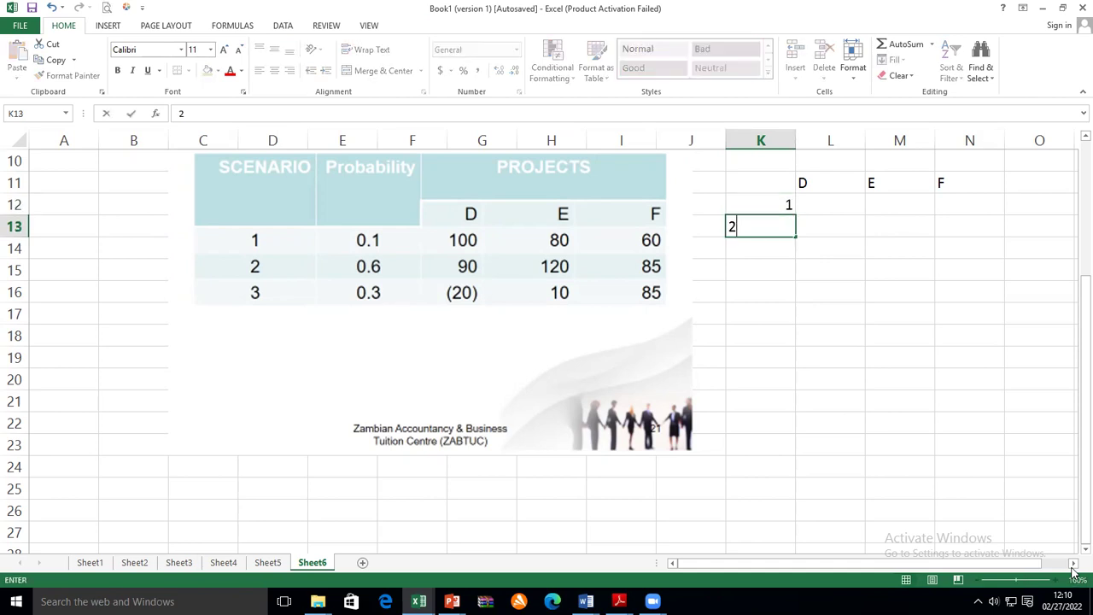
key("Return")
type("3")
key("Tab")
Fill in the scenario 1 row with 100 for D, 80 for E and 60 for F.
key("Up")
key("Up")
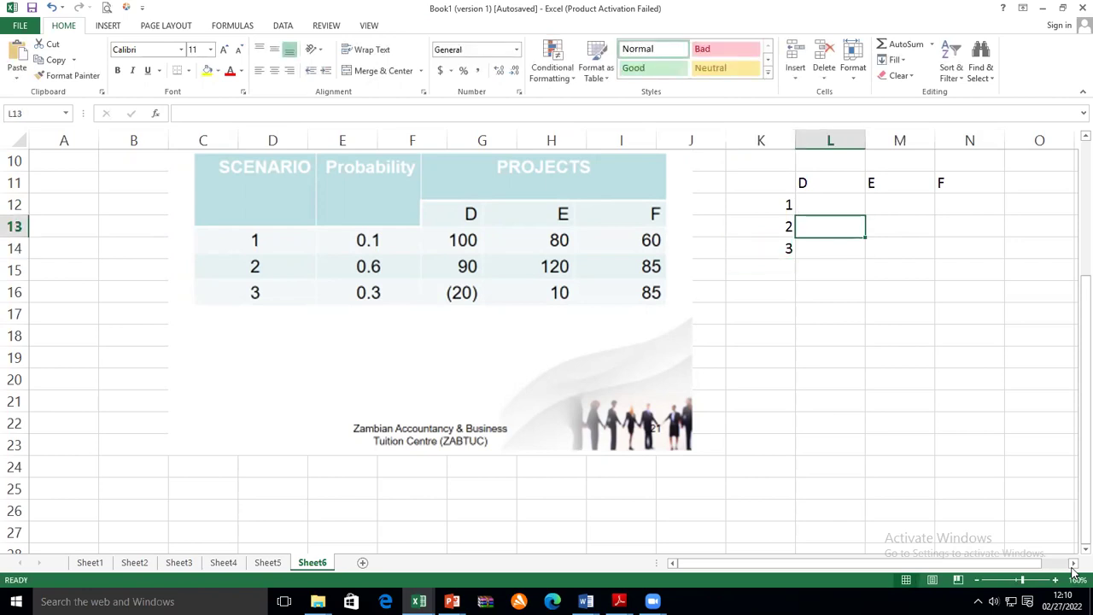
type("100")
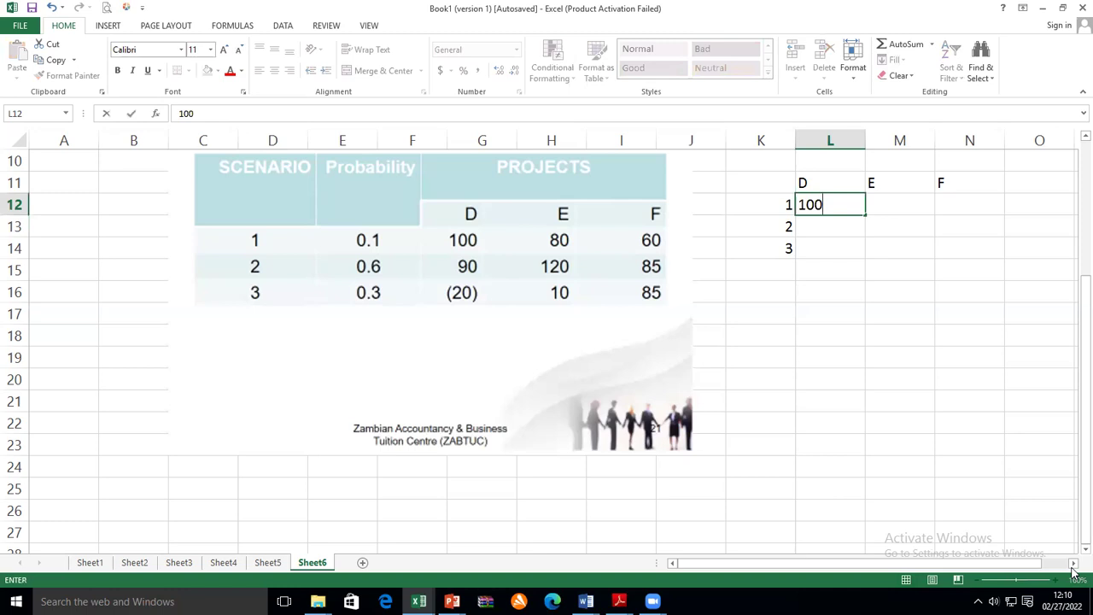
key("Tab")
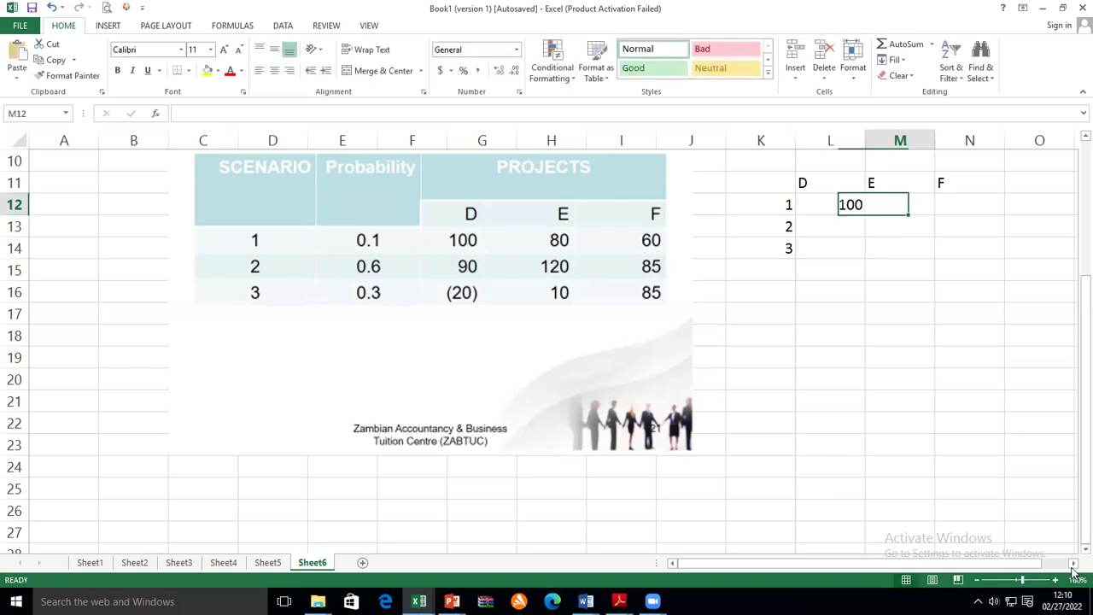
type("80")
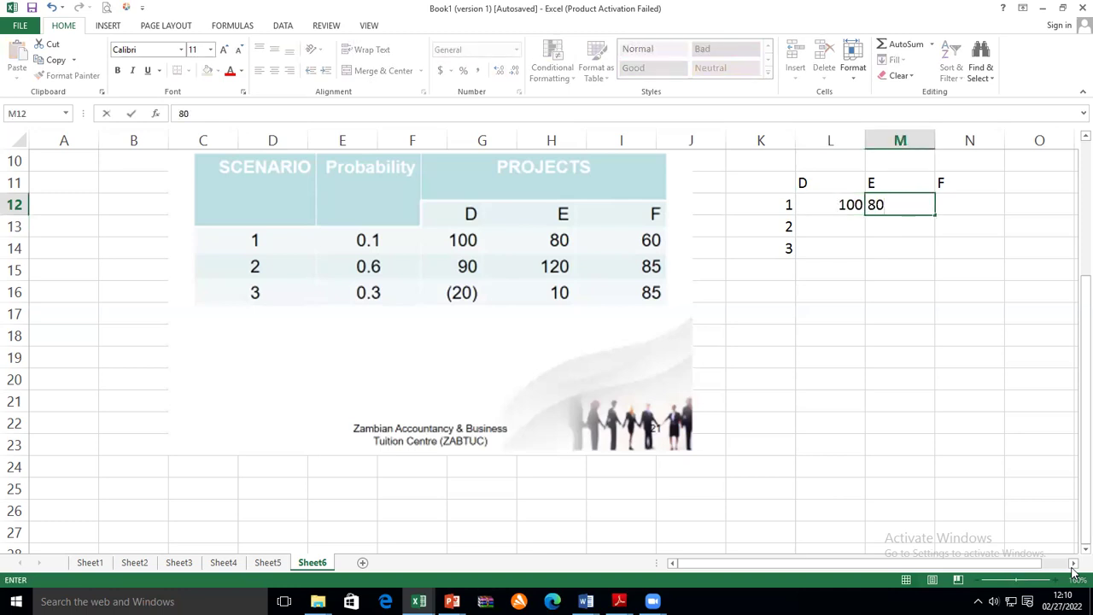
key("Tab")
type("60")
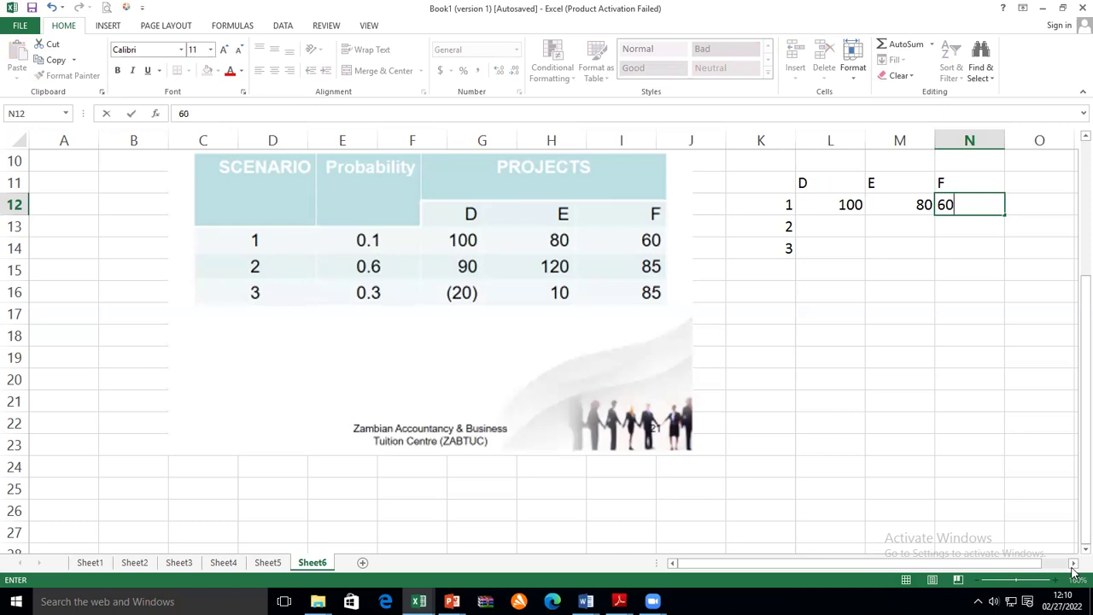
key("Return")
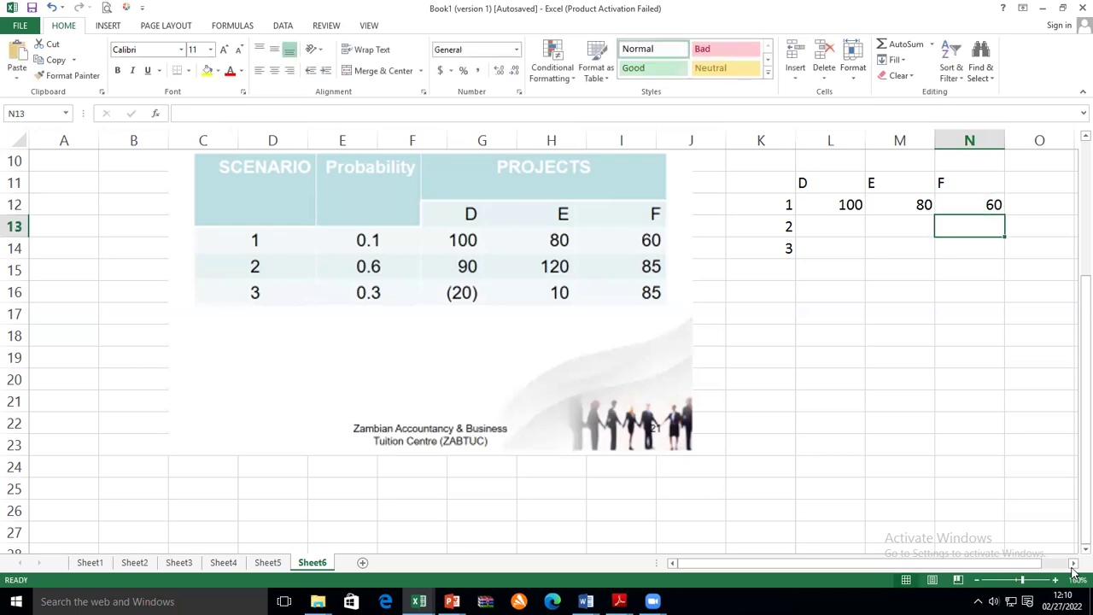
Fill in the scenario 2 row with 90 for D, 120 for E and 85 for F.
type("85")
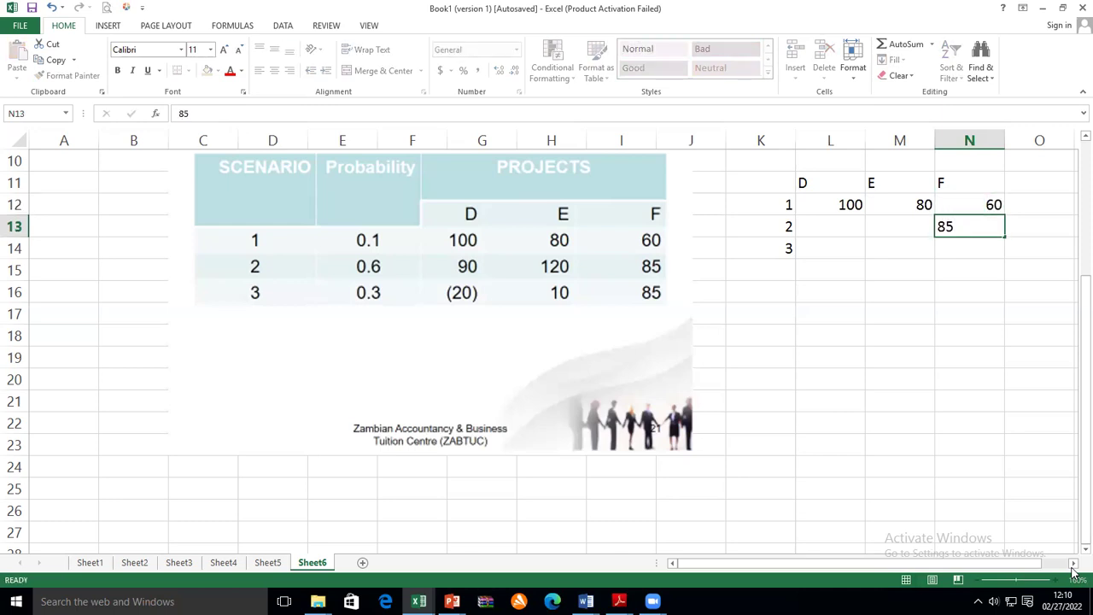
key("Left")
type("120")
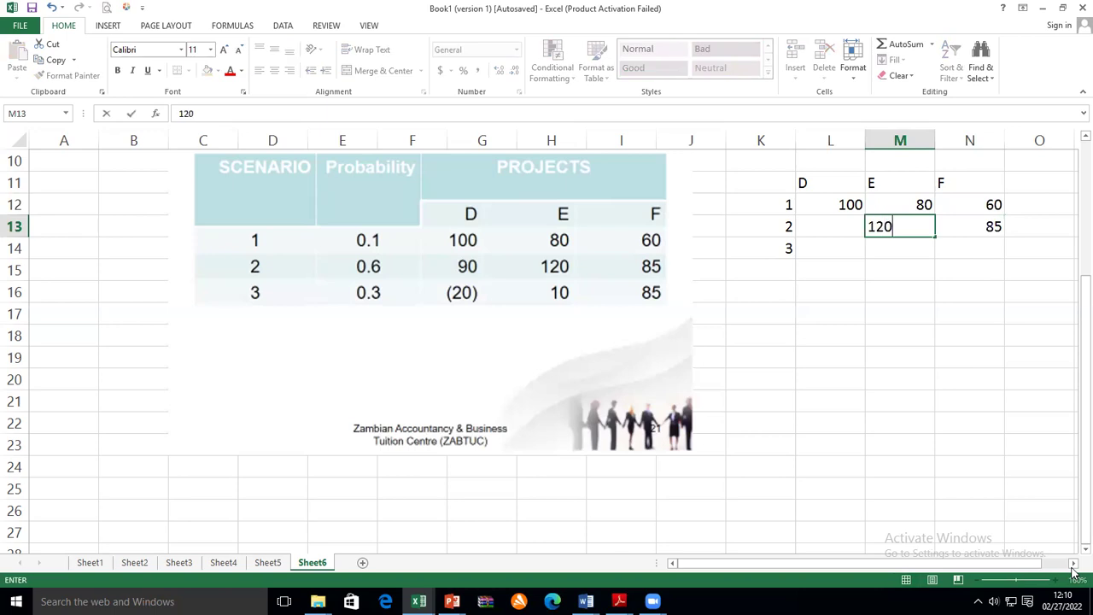
key("Left")
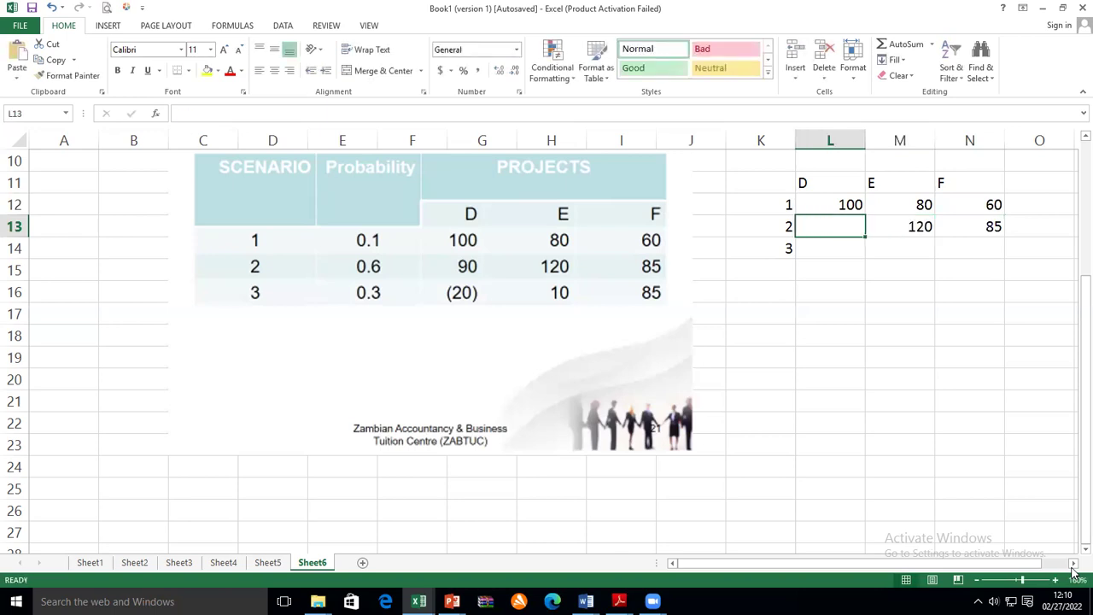
type("90")
key("Return")
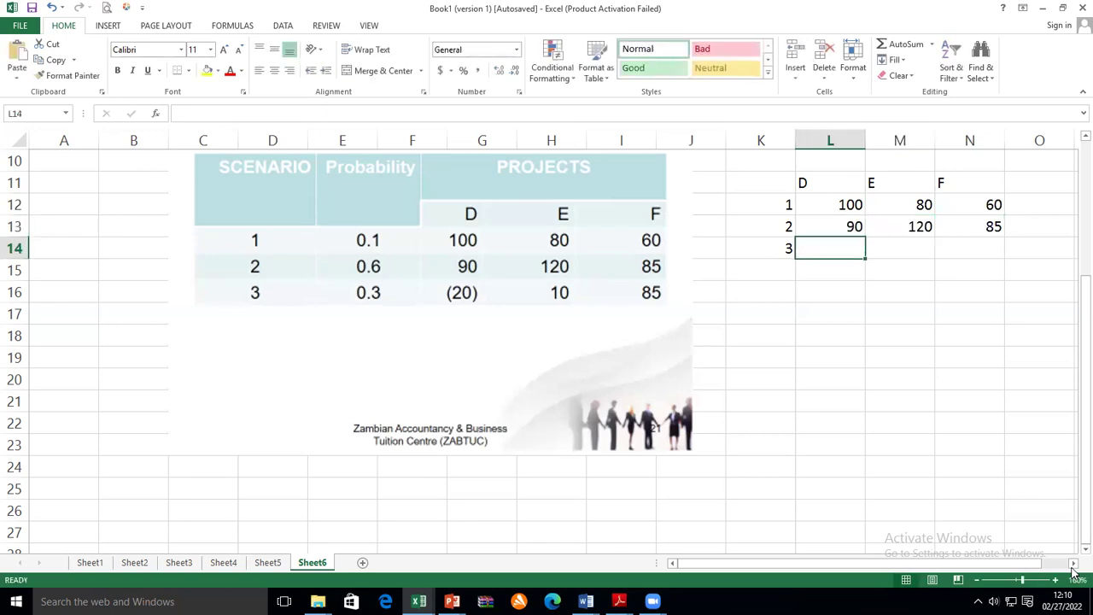
Fill in the scenario 3 row with -20 for D, 10 for E and 85 for F.
type("-20")
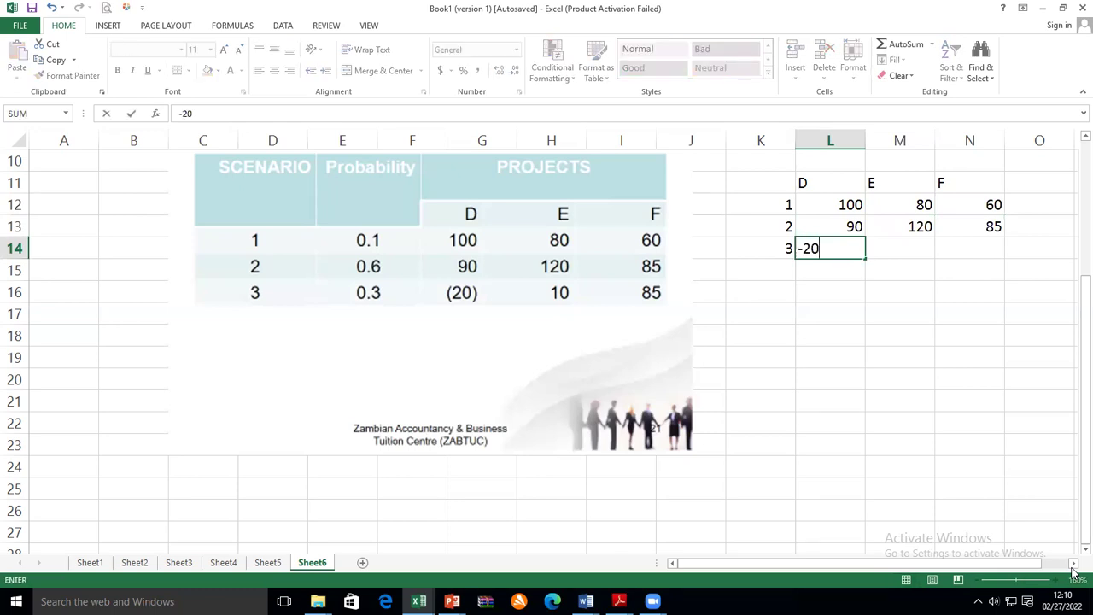
key("Tab")
type("10")
key("Tab")
type("85")
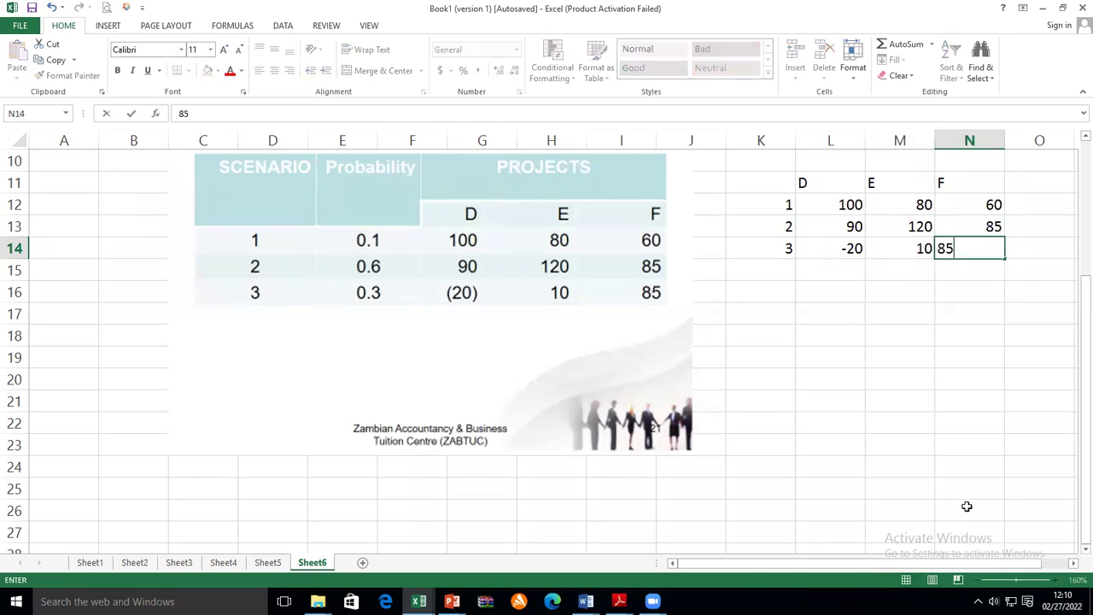
left_click(962, 416)
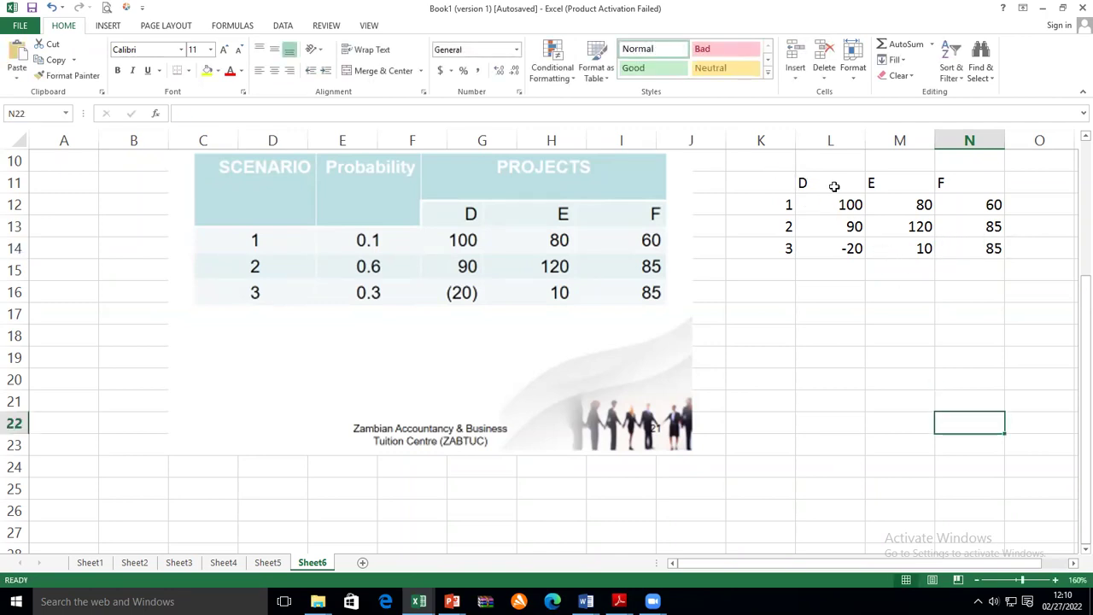
Right-align the D, E and F headings and set the font size of K11:N16 to 20.
left_click_drag(836, 184, 944, 183)
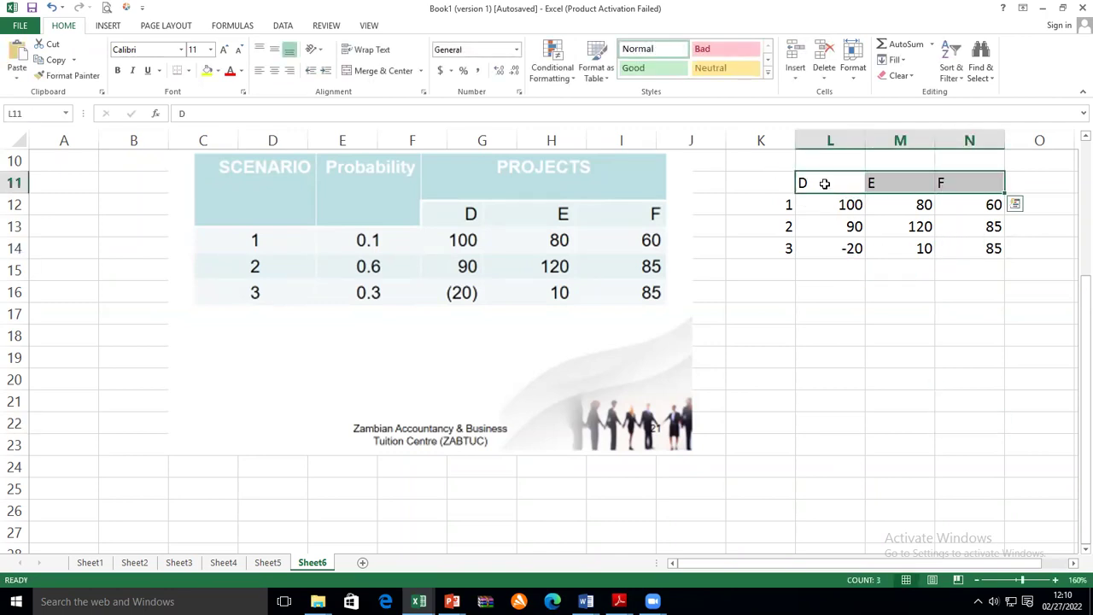
left_click(289, 70)
left_click_drag(768, 179, 976, 295)
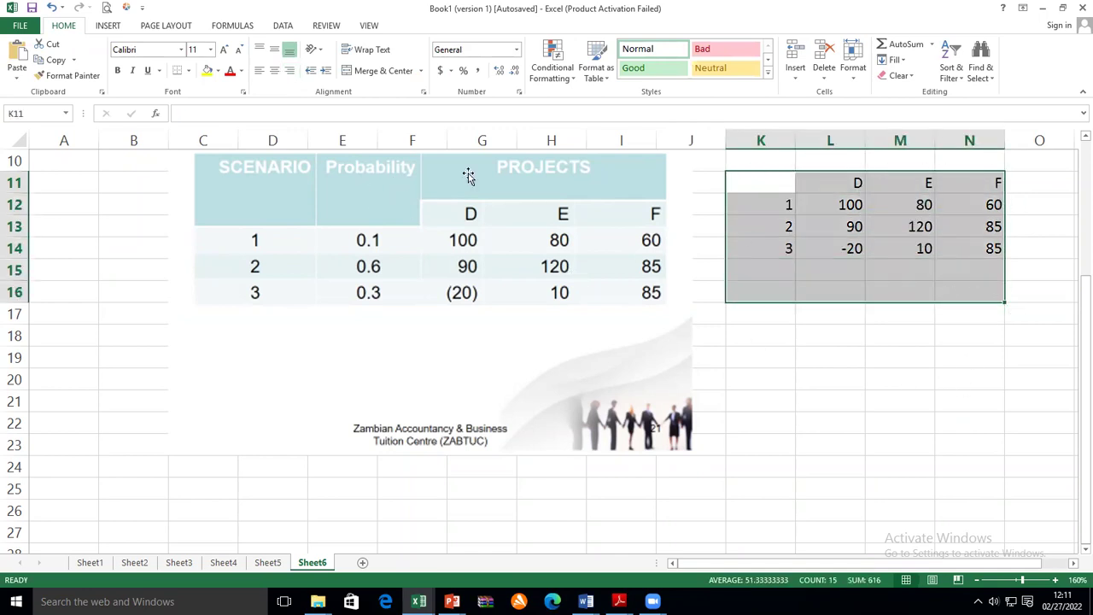
left_click(212, 50)
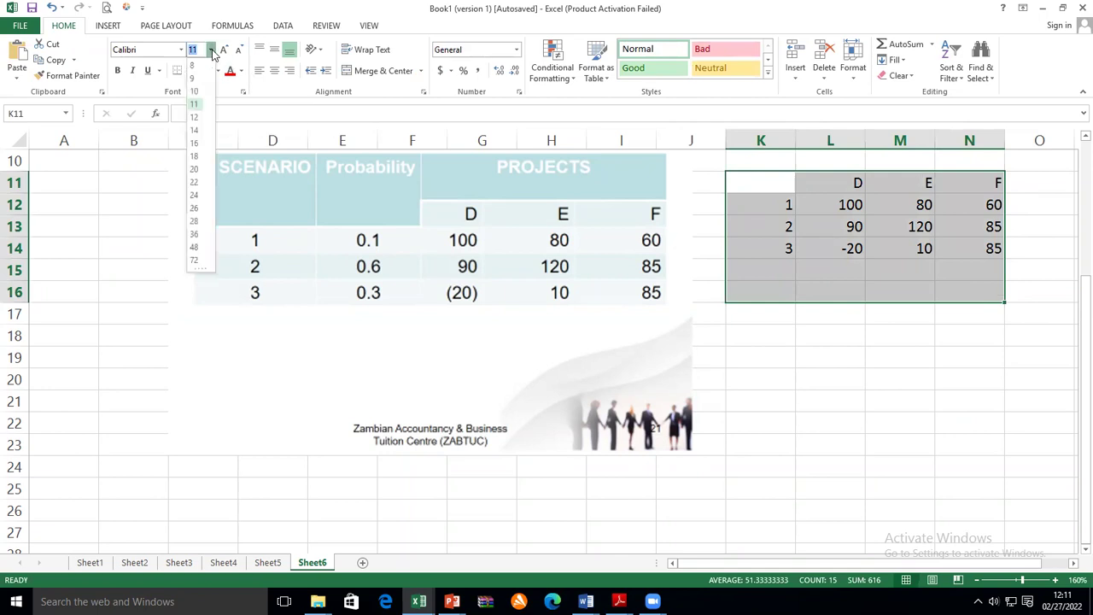
left_click(195, 175)
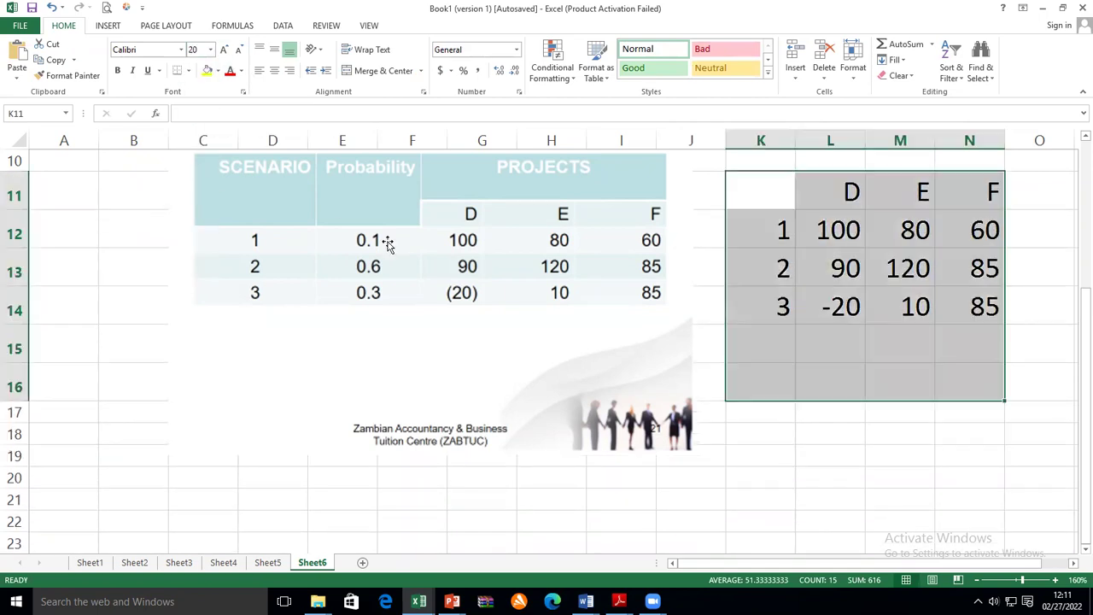
left_click(854, 430)
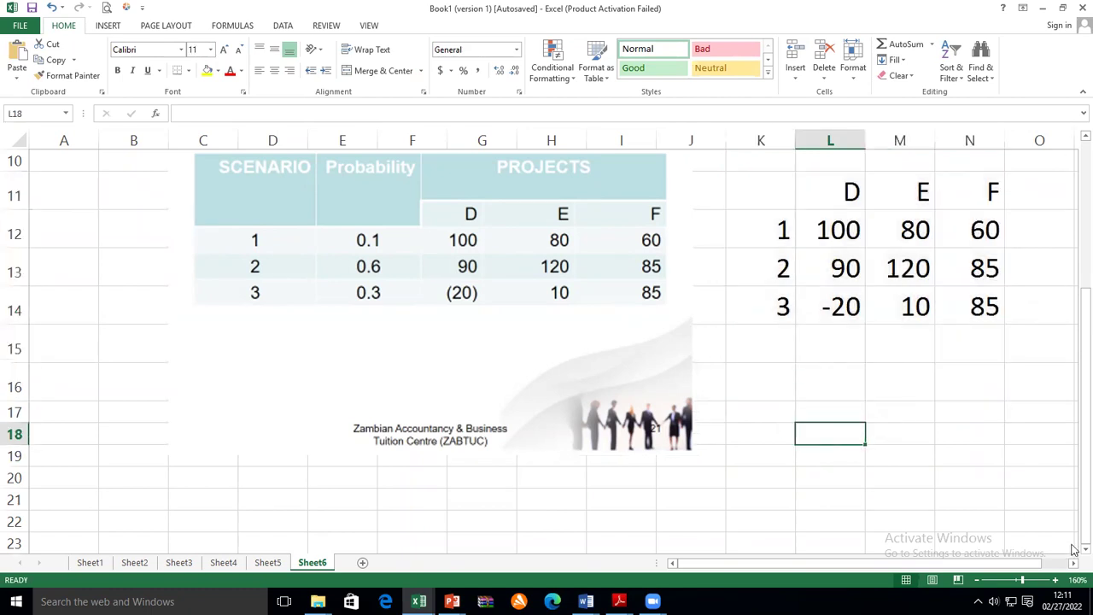
scroll(1074, 132, "down", 1)
scroll(1074, 138, "up", 1)
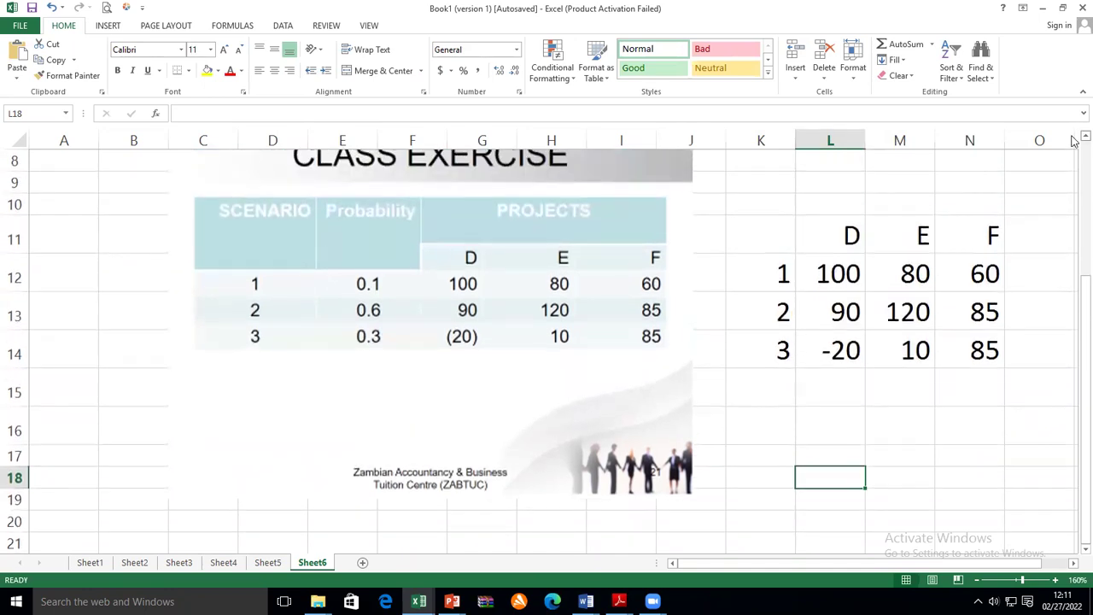
scroll(1075, 141, "up", 1)
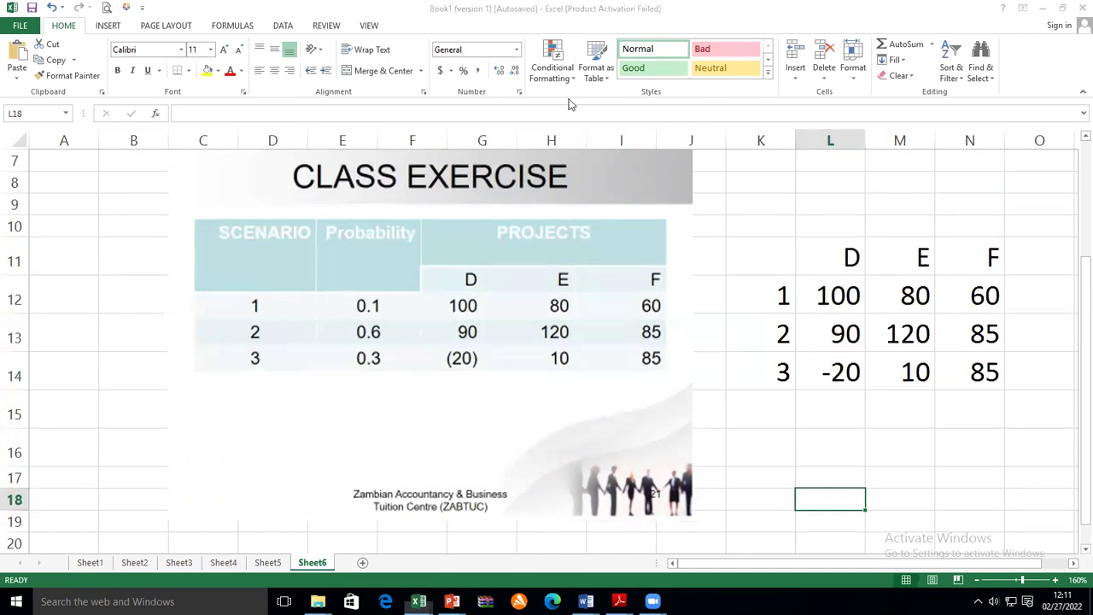
left_click(595, 70)
left_click(493, 112)
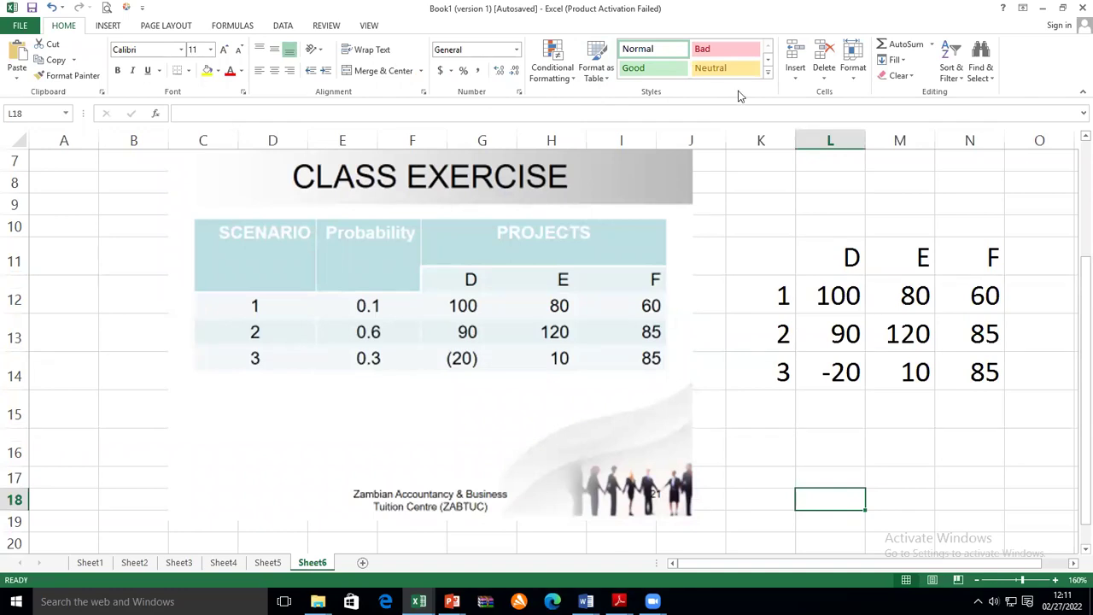
Format the project values in L12:N14 with the comma style and no decimal places.
left_click_drag(826, 296, 988, 371)
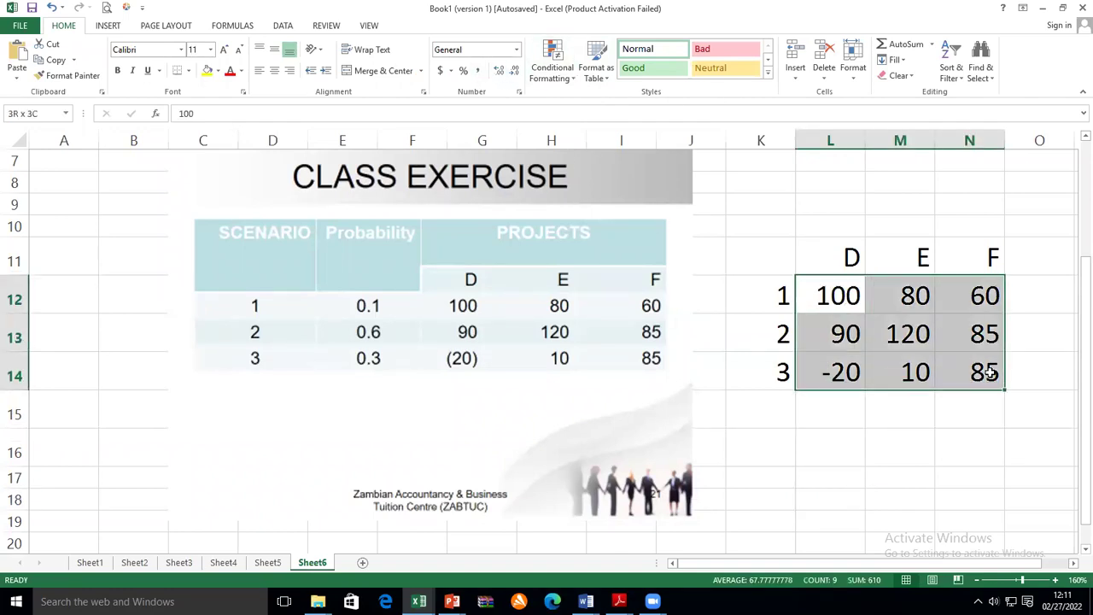
left_click(477, 70)
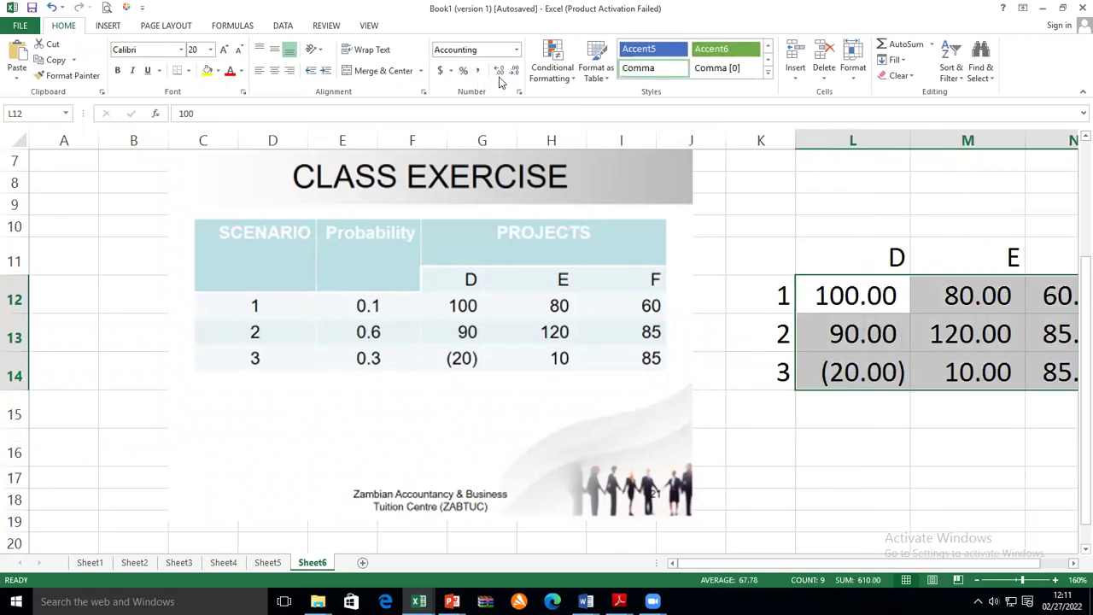
left_click(514, 72)
left_click(514, 72)
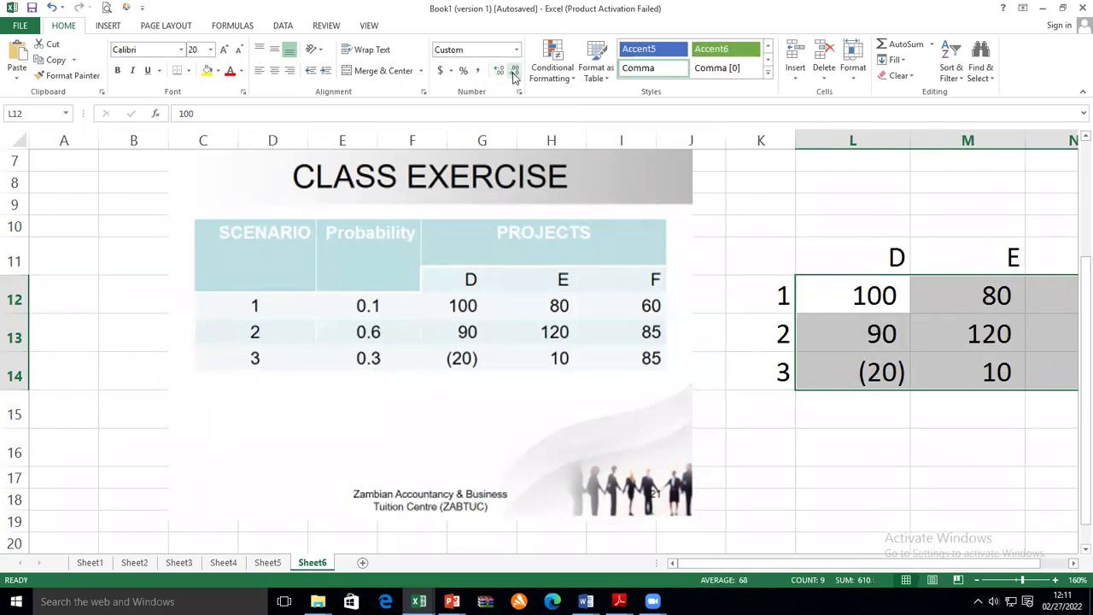
scroll(1052, 564, "right", 2)
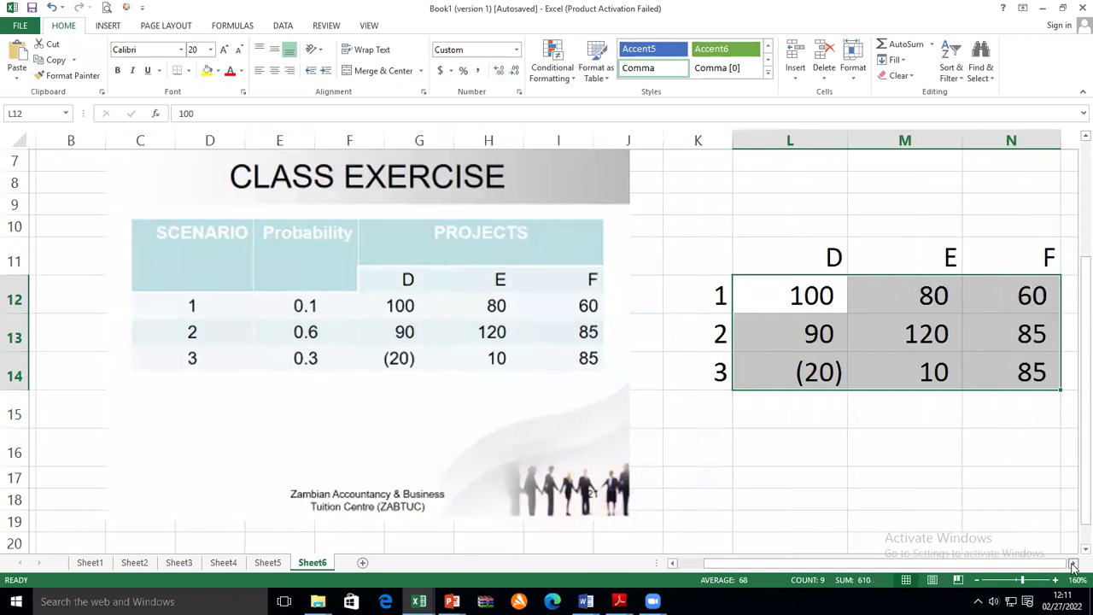
left_click(818, 450)
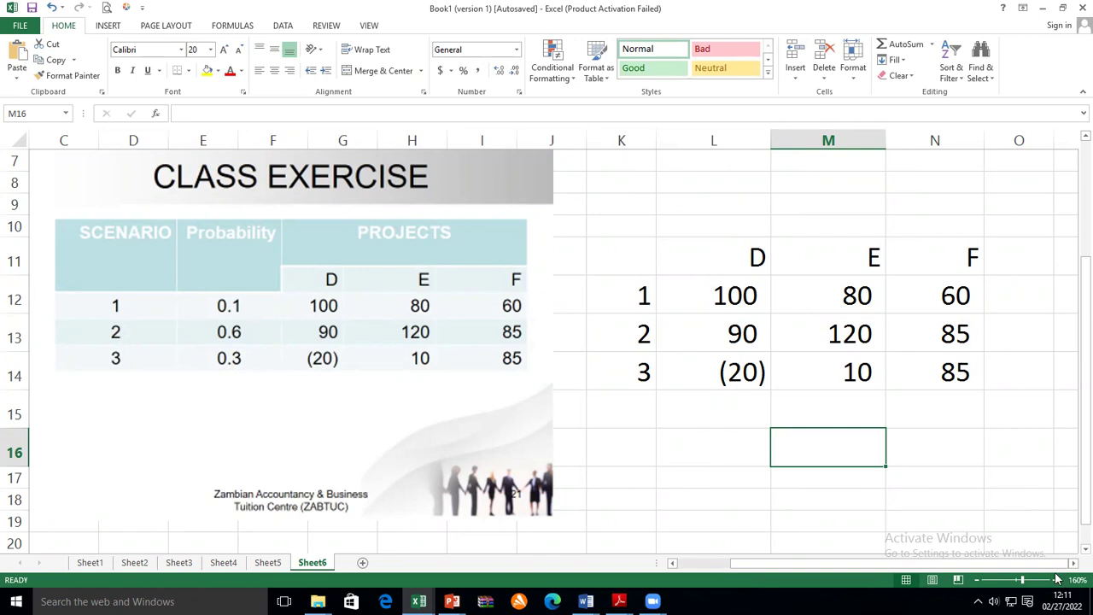
Enter the label "Maxi max" in cell O15, beside the row below the payoff table.
left_click(1073, 568)
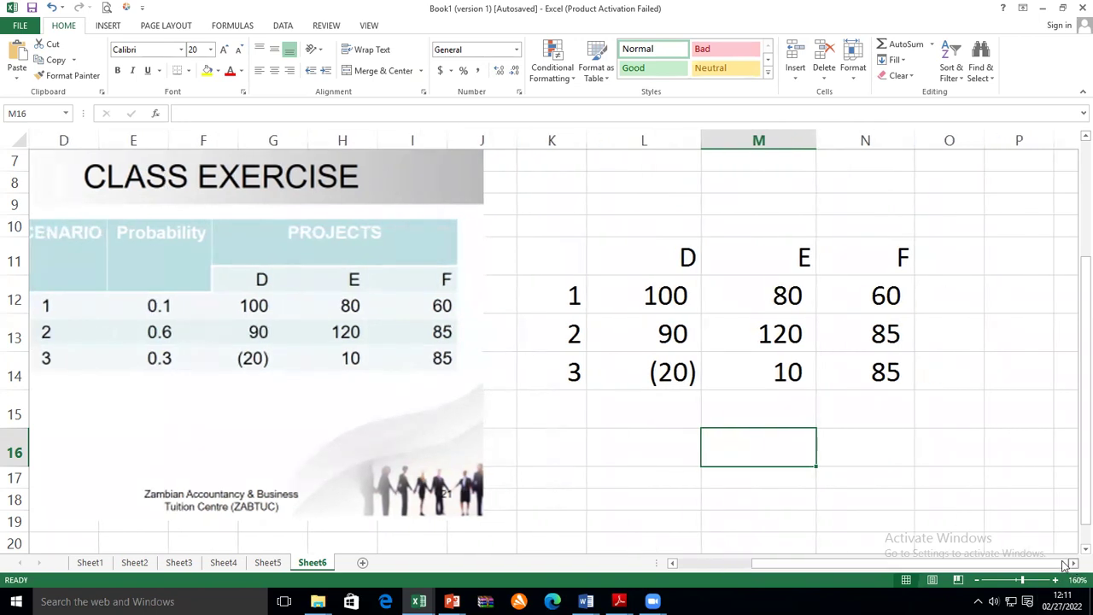
left_click(948, 417)
type("mAX")
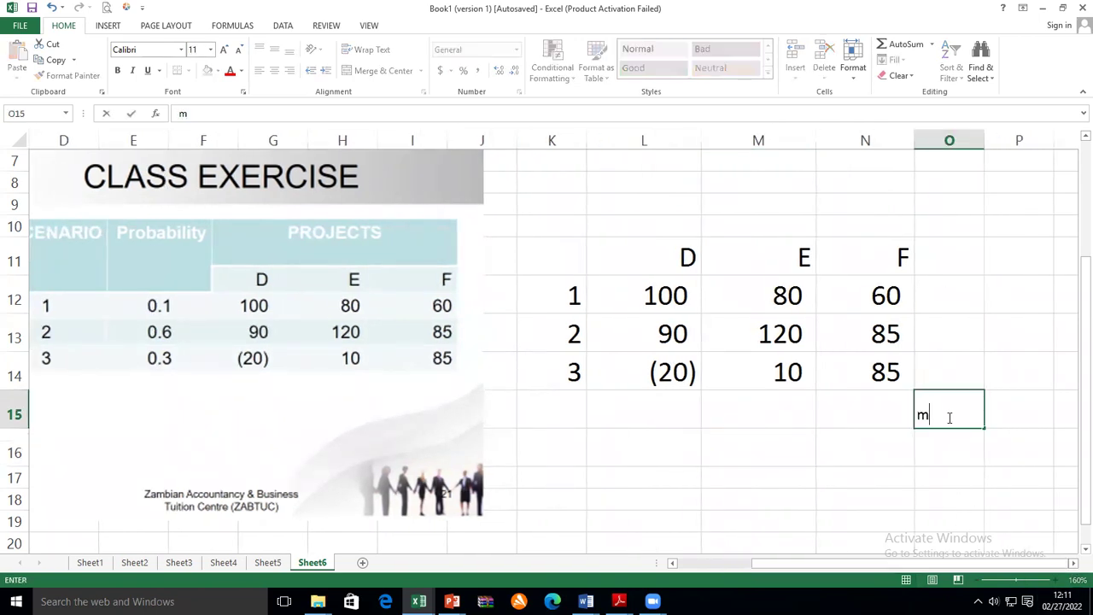
key("BackSpace")
key("BackSpace")
key("BackSpace")
type("Maxi max")
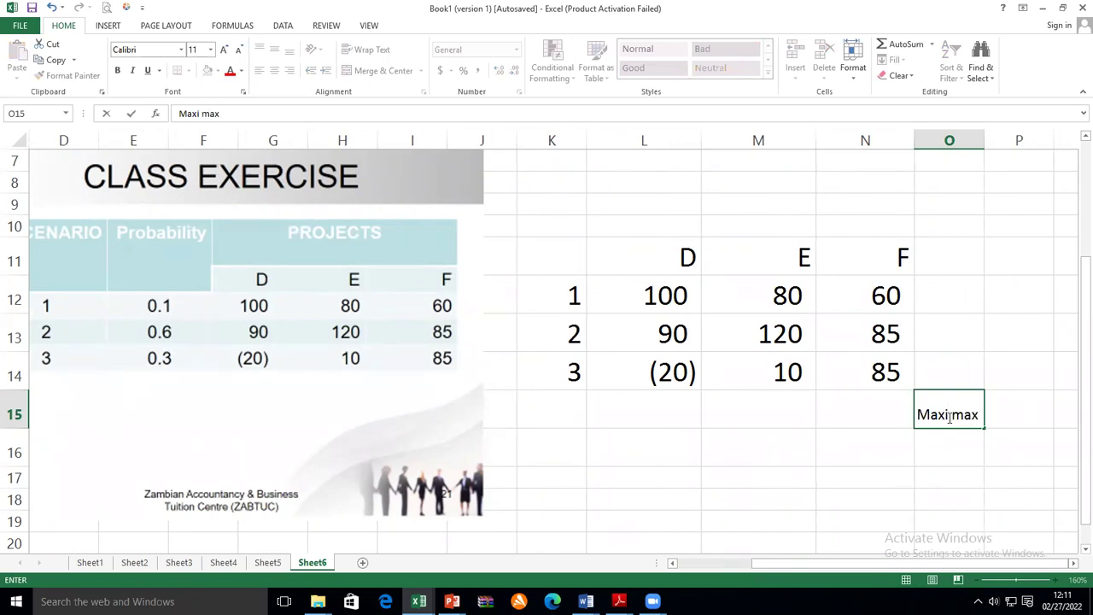
key("Return")
Set the font size of the range O15:P18 to 16.
left_click(957, 419)
left_click_drag(962, 427, 1025, 502)
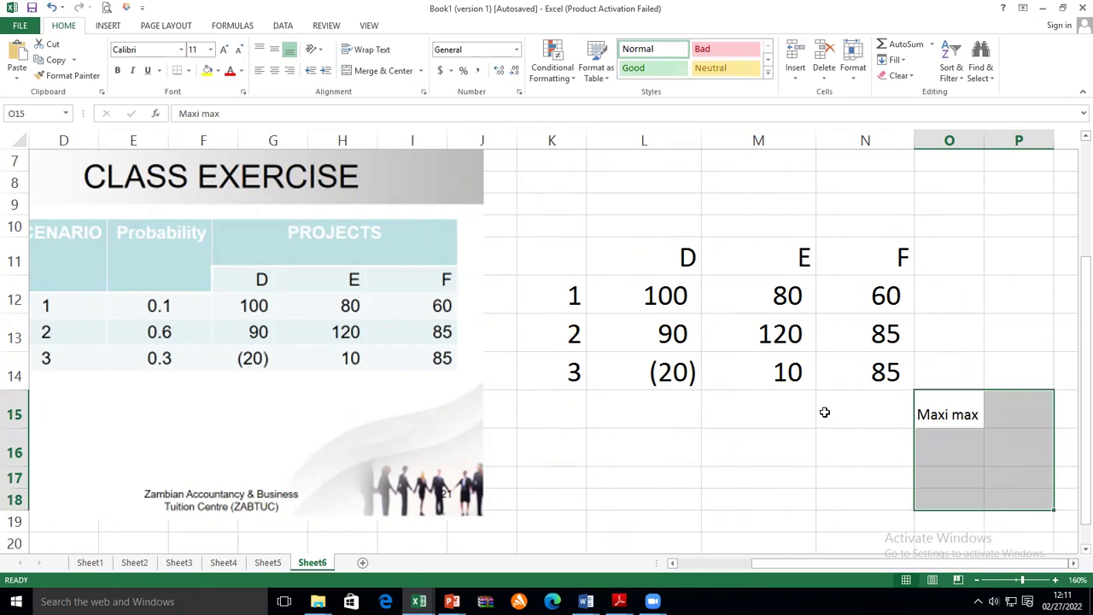
left_click(209, 51)
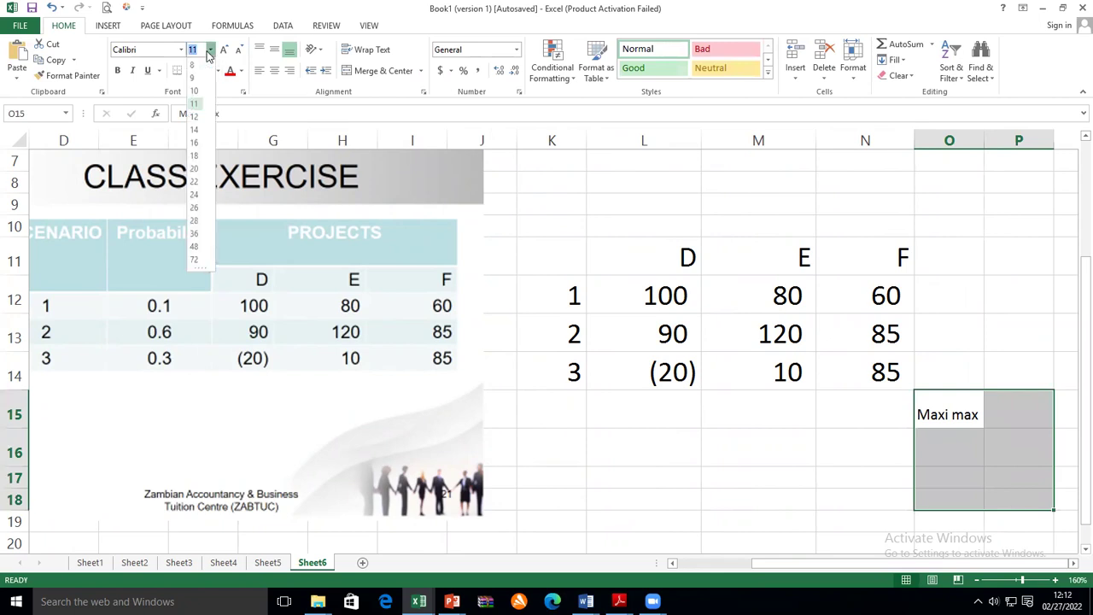
left_click(195, 145)
left_click(935, 272)
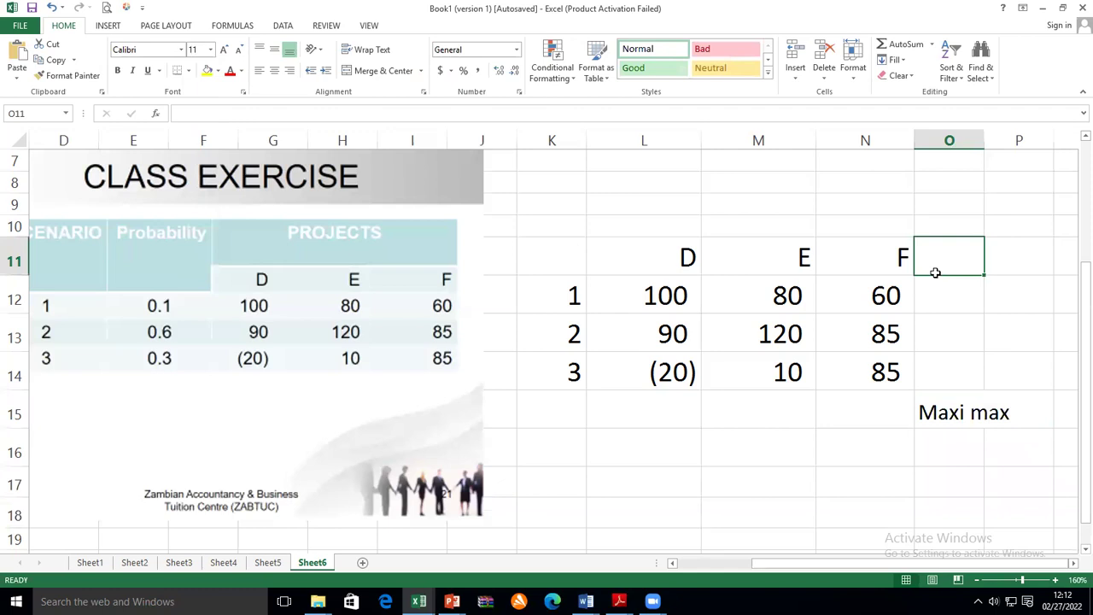
Label K15 "Maximum" below the scenario numbers and widen column K to fit the label.
left_click(573, 423)
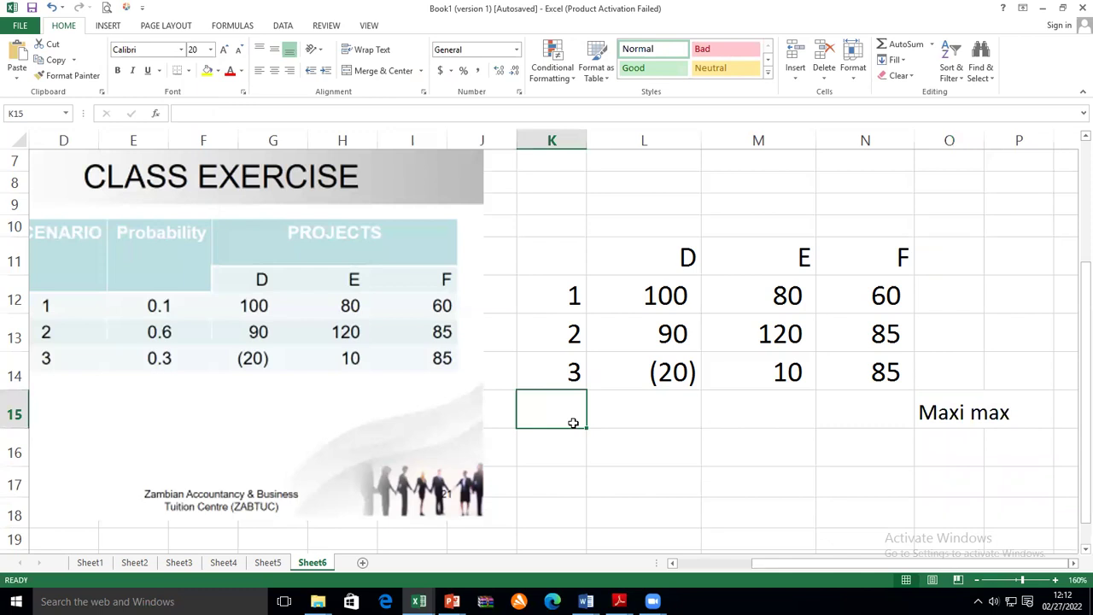
type("Maximum")
left_click(705, 483)
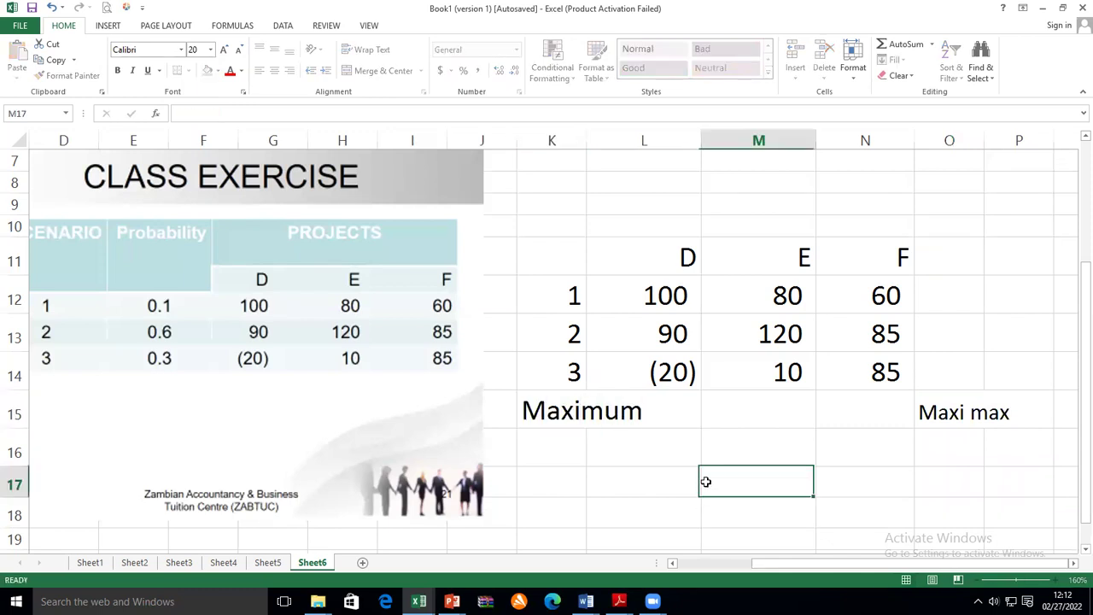
left_click_drag(586, 140, 647, 145)
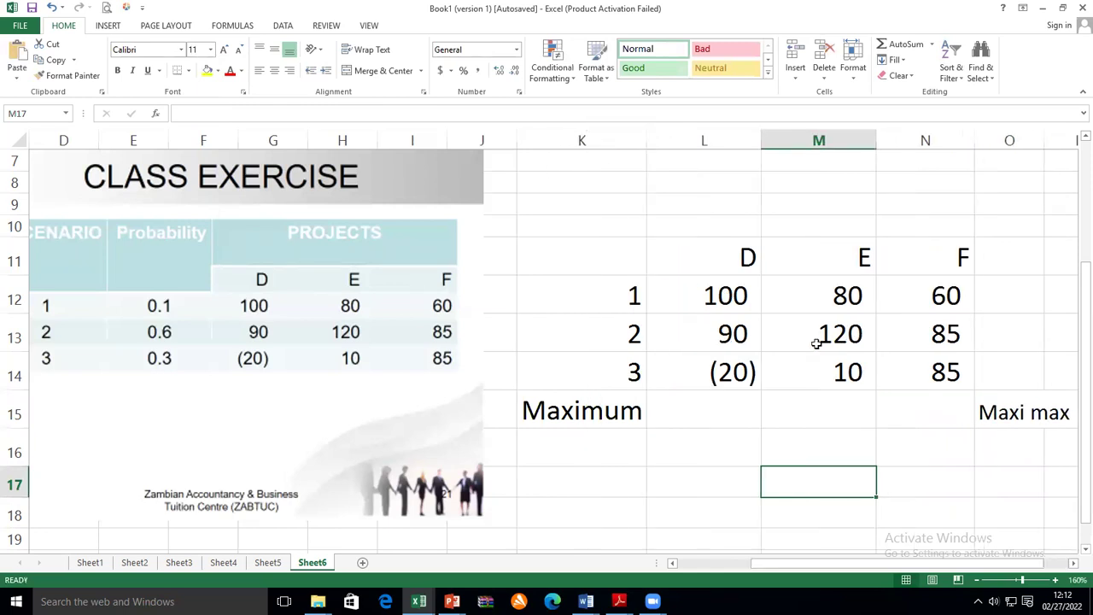
Fill in the Maximum row with 100 for D, 120 for E and 85 for F.
left_click(1074, 564)
left_click(1074, 564)
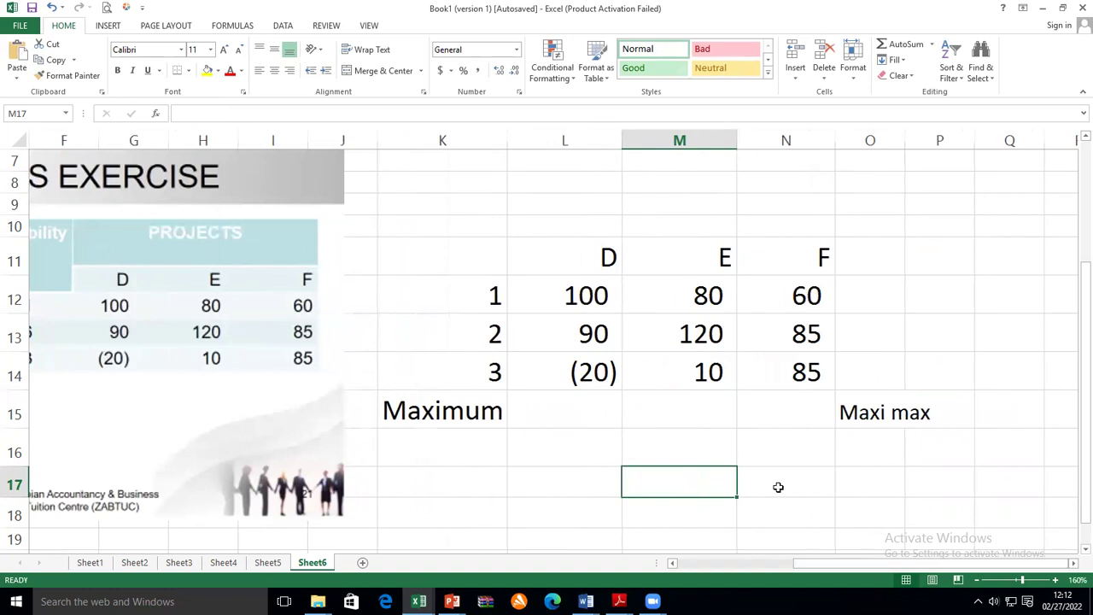
left_click(593, 420)
type("100")
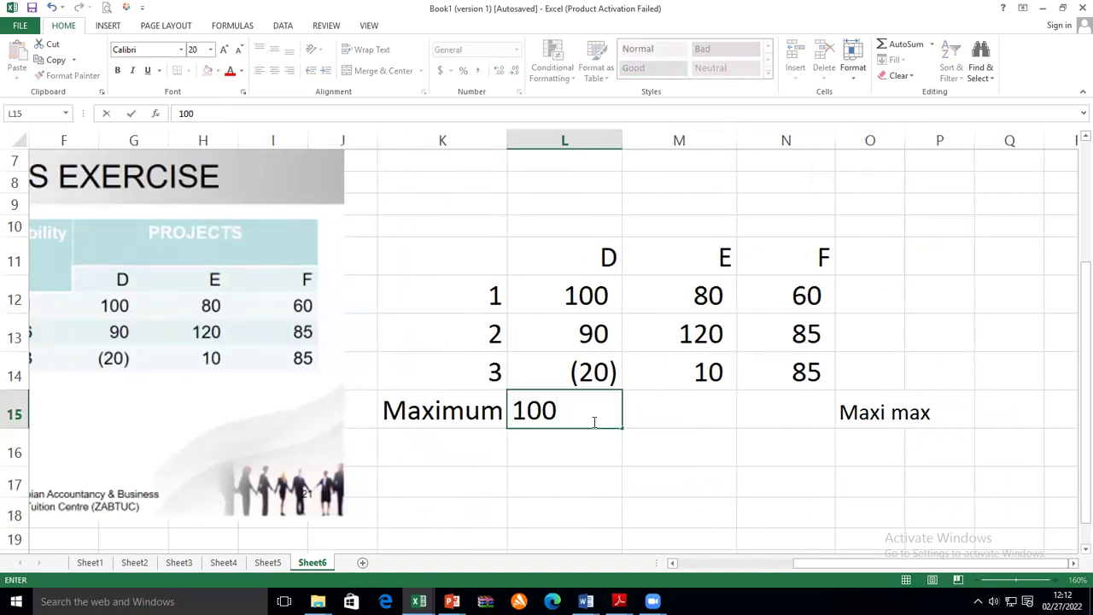
key("Tab")
type("120")
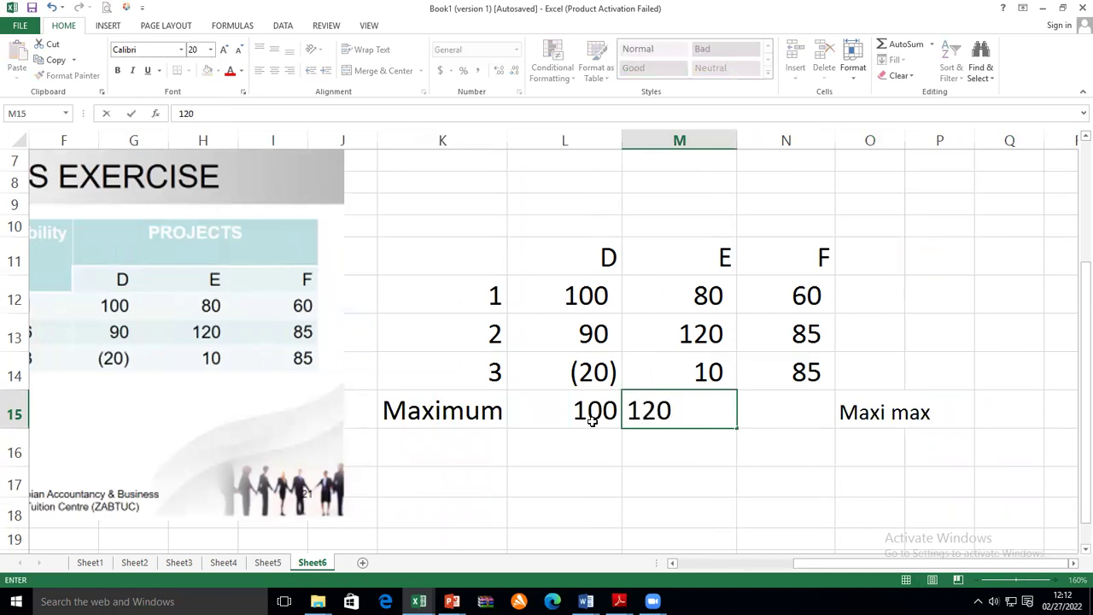
key("Tab")
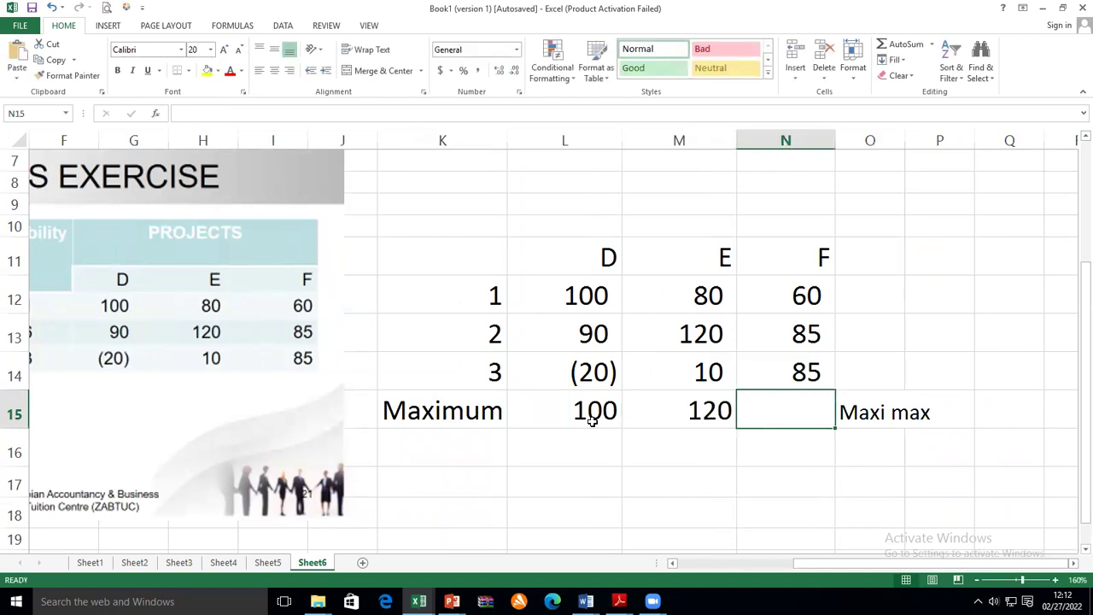
type("85")
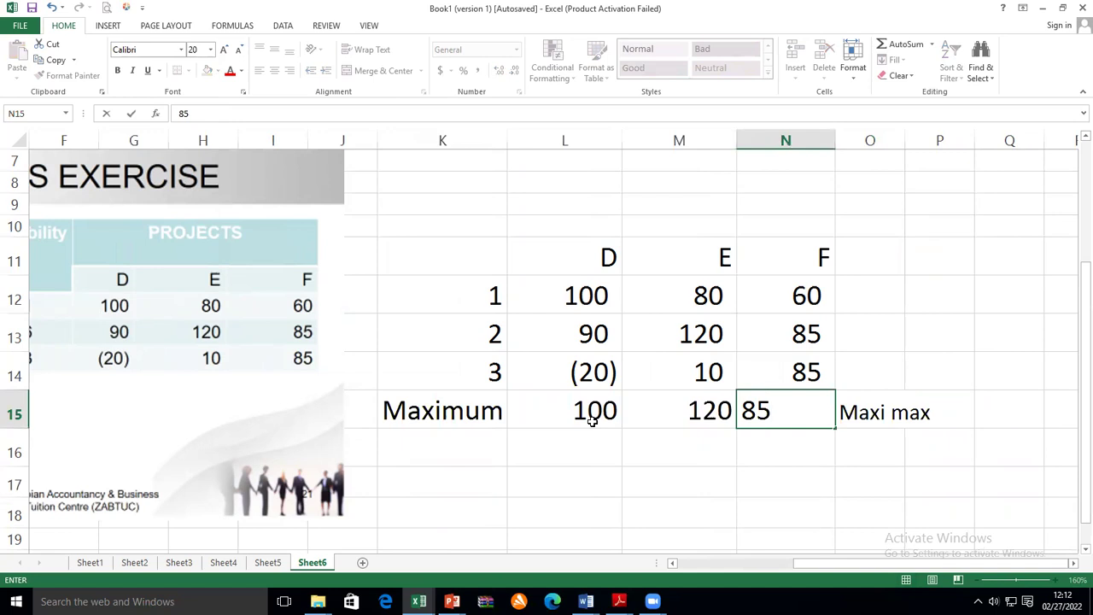
key("Return")
Highlight the three maximum values in L15:N15 with a yellow fill.
left_click_drag(566, 410, 794, 411)
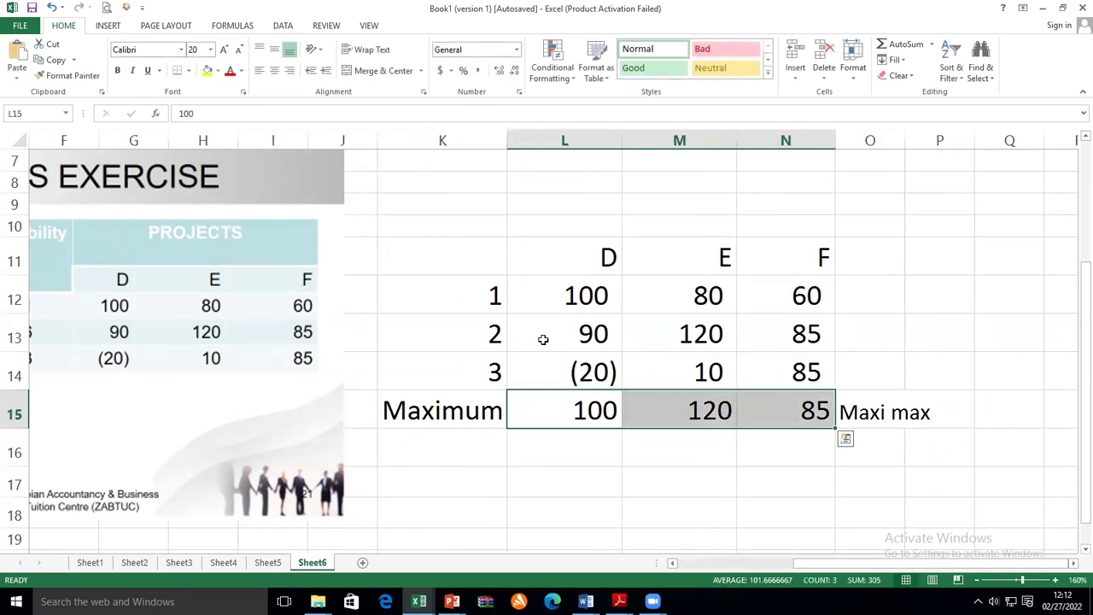
left_click(206, 70)
left_click(915, 470)
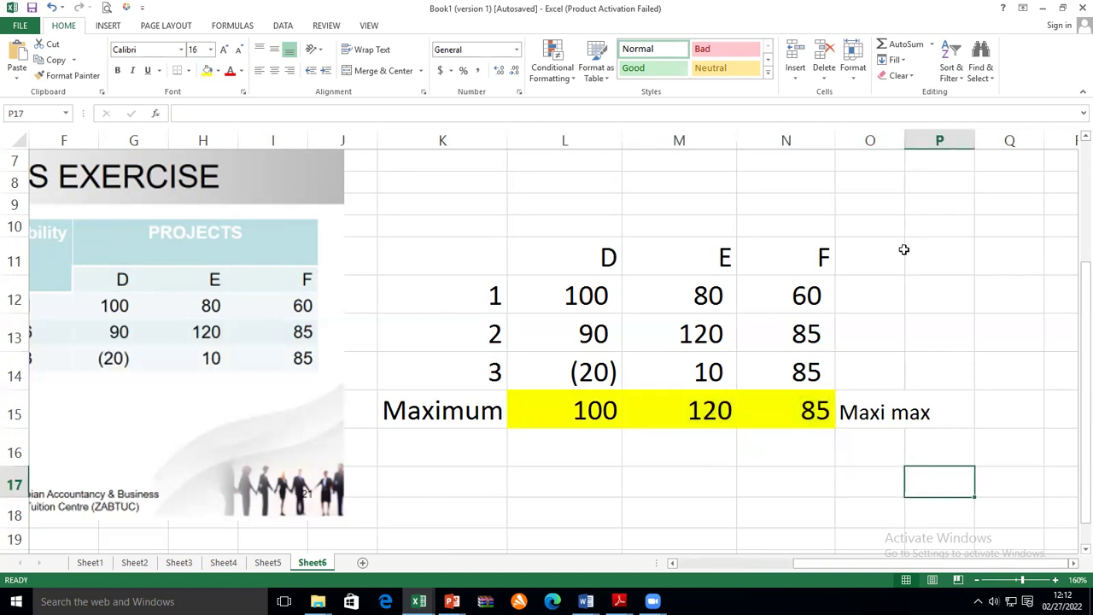
Widen column O and extend the label in O15 to read "Maxi max = E".
left_click_drag(906, 139, 967, 143)
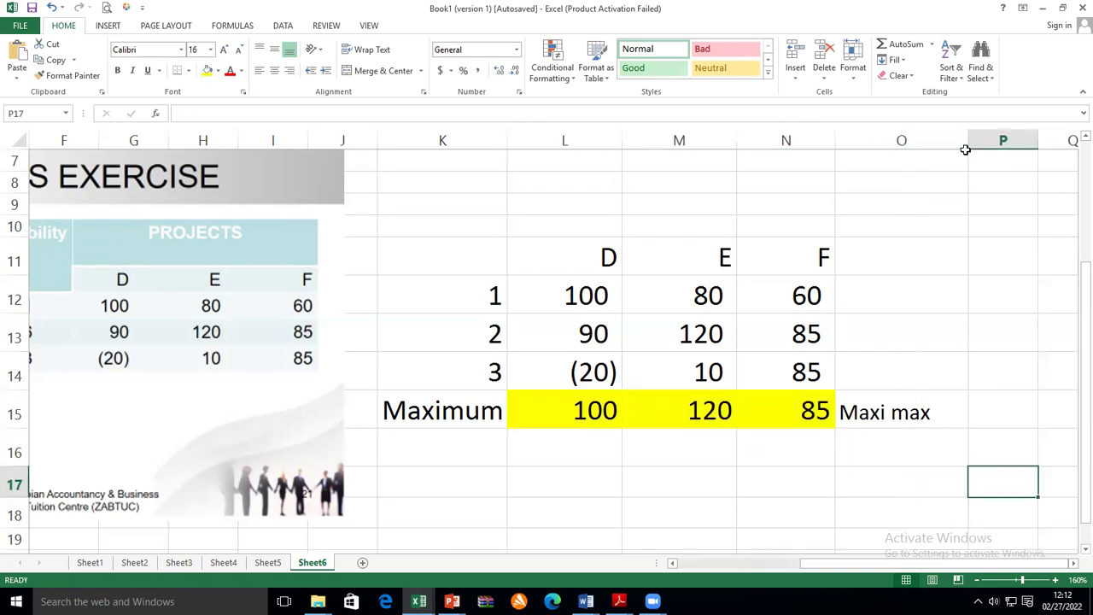
left_click(859, 401)
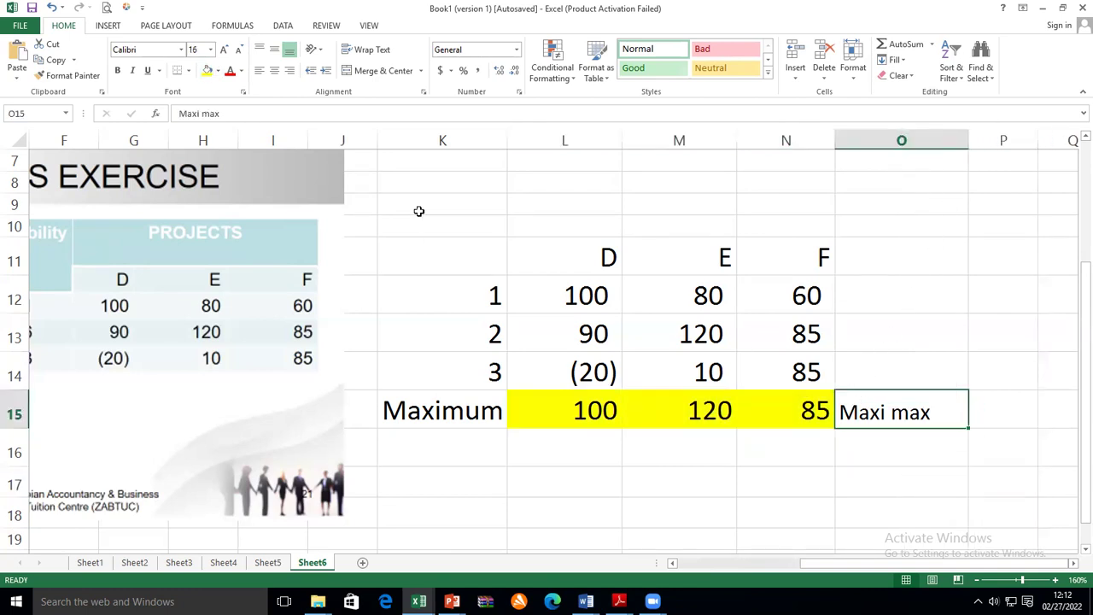
left_click(253, 111)
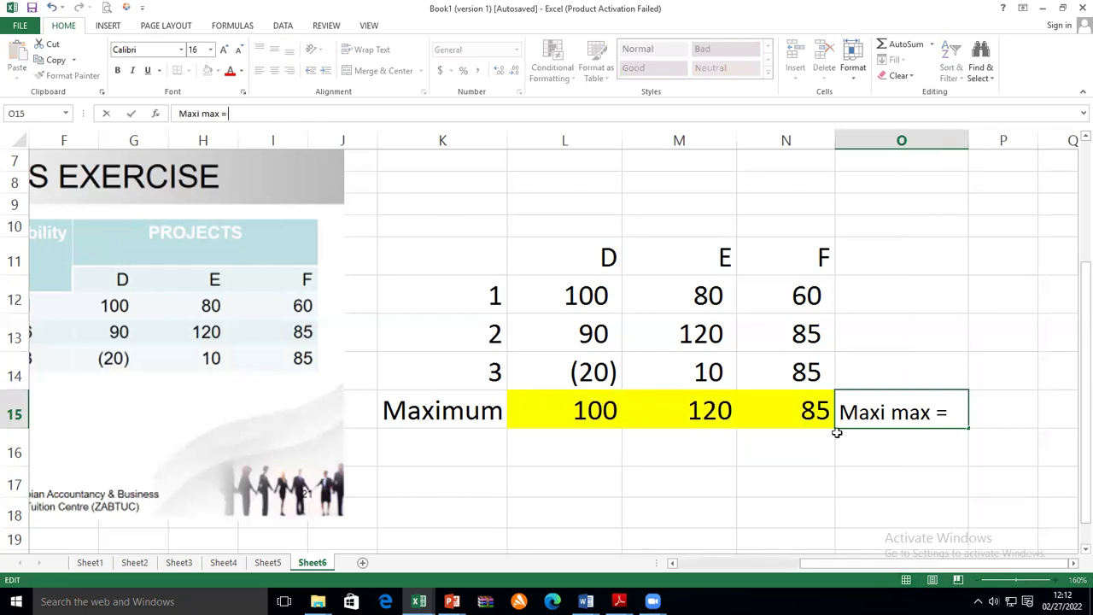
type("= E")
left_click(624, 515)
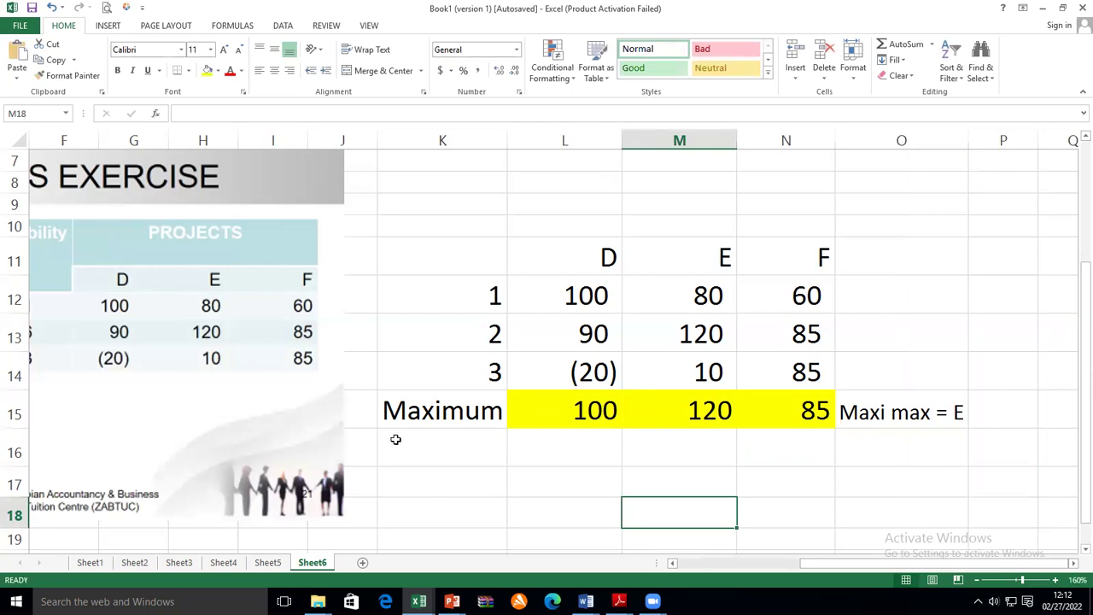
Remove the space inside the O15 label so it reads "Maximax = E".
left_click(899, 416)
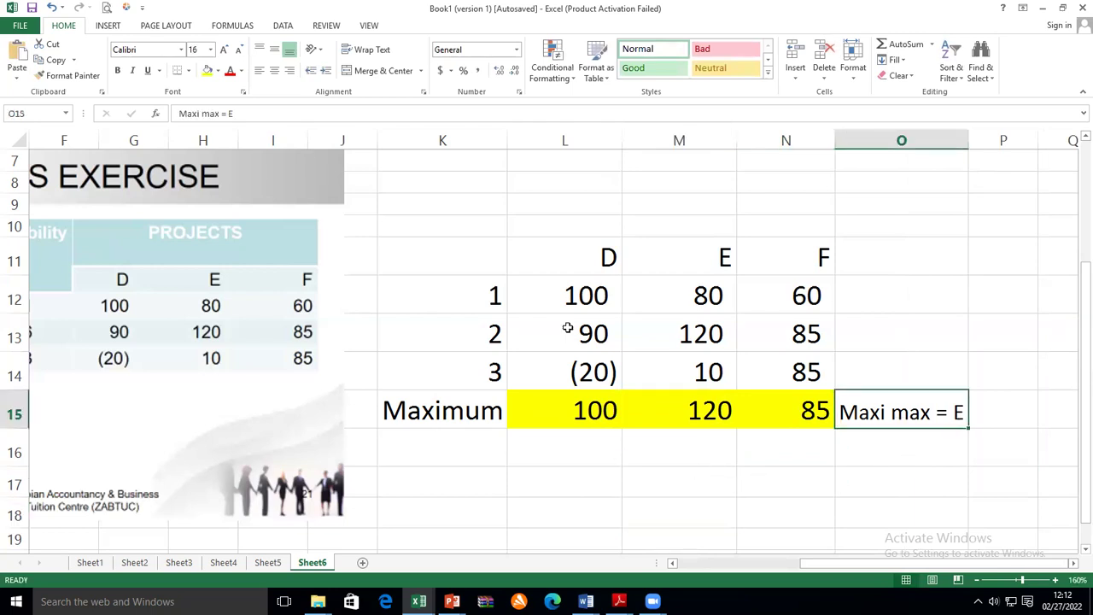
left_click(204, 114)
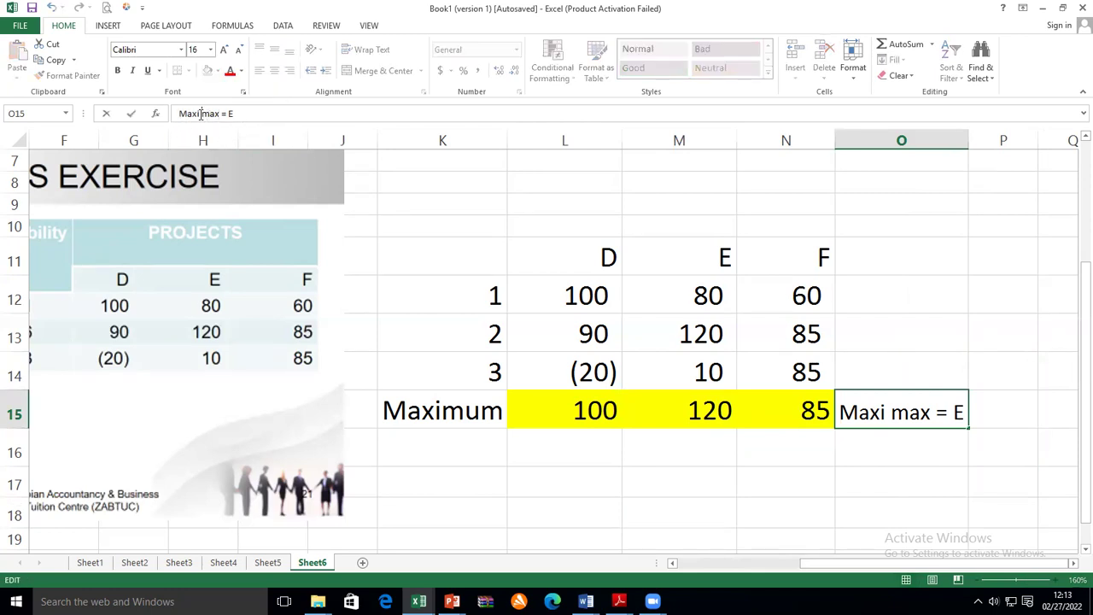
key("Delete")
key("Return")
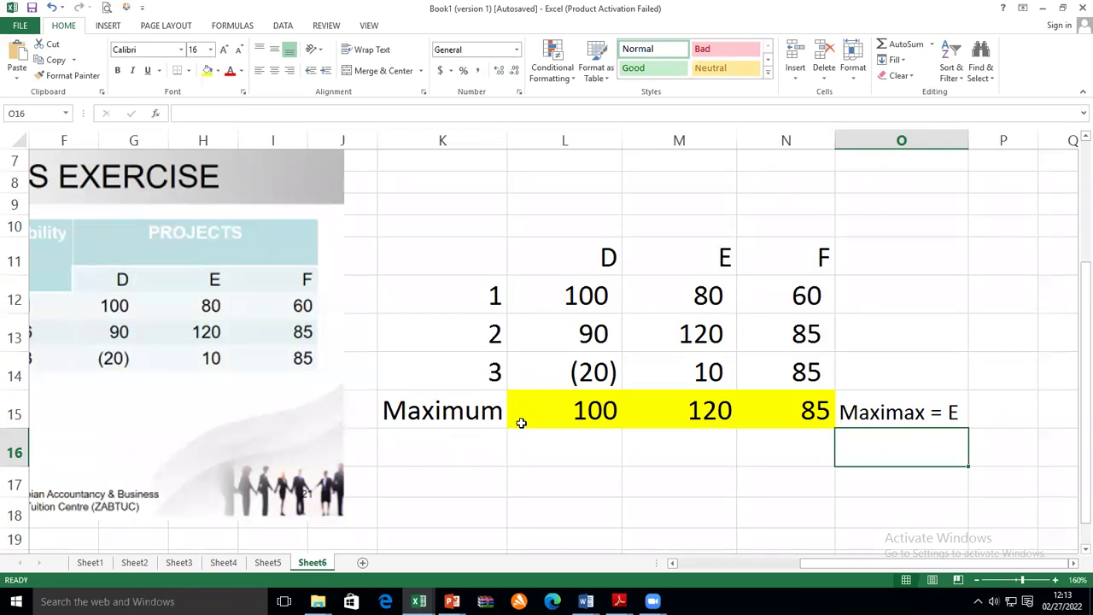
Label cell K16 "Minimum" directly below the Maximum row heading.
left_click(449, 451)
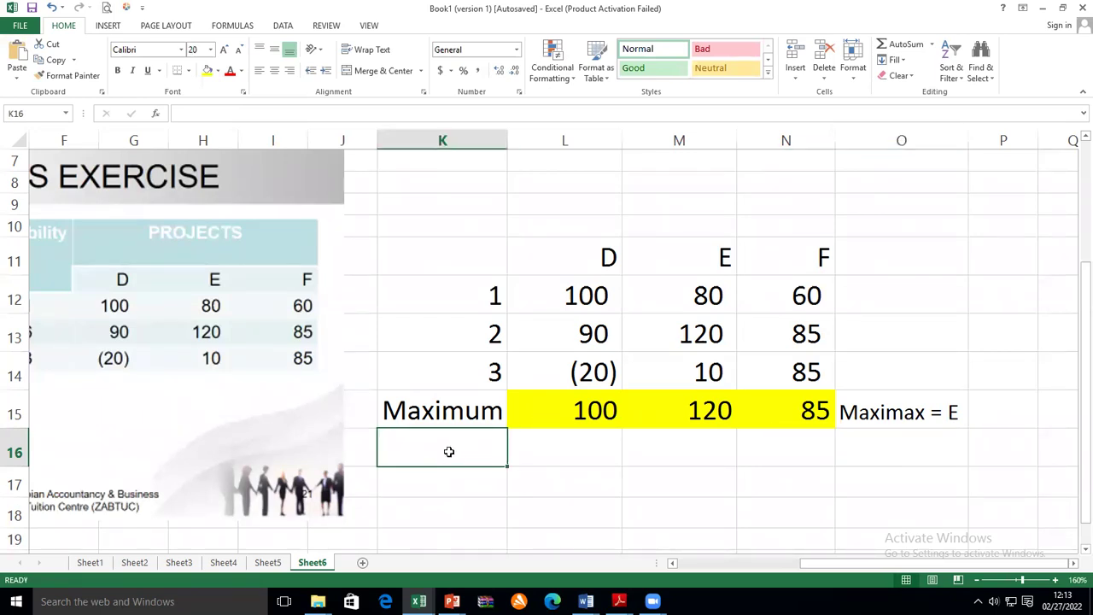
type("m")
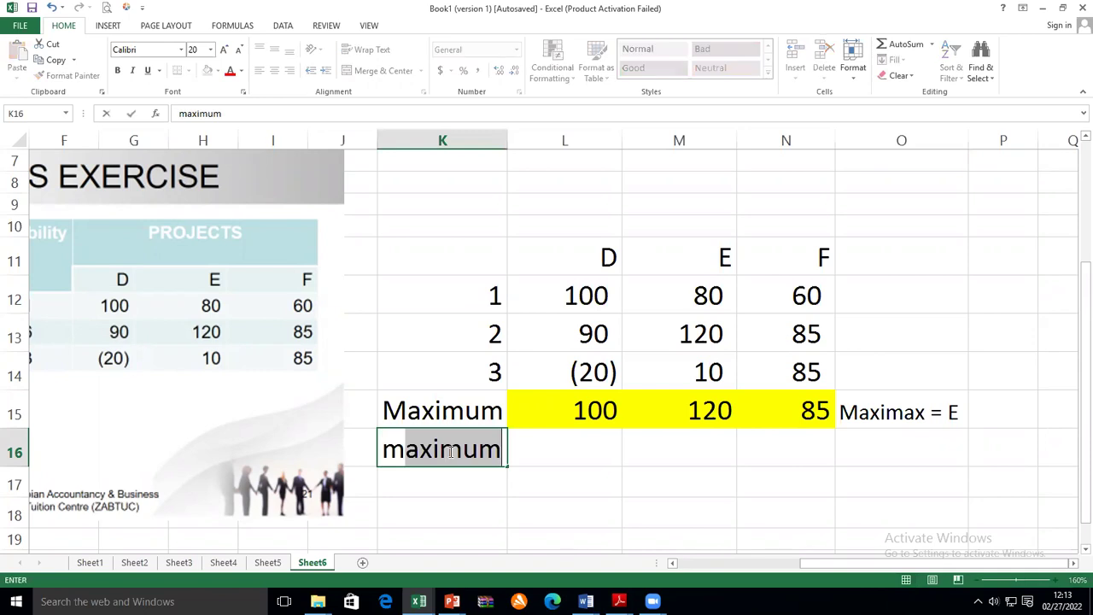
key("BackSpace")
key("BackSpace")
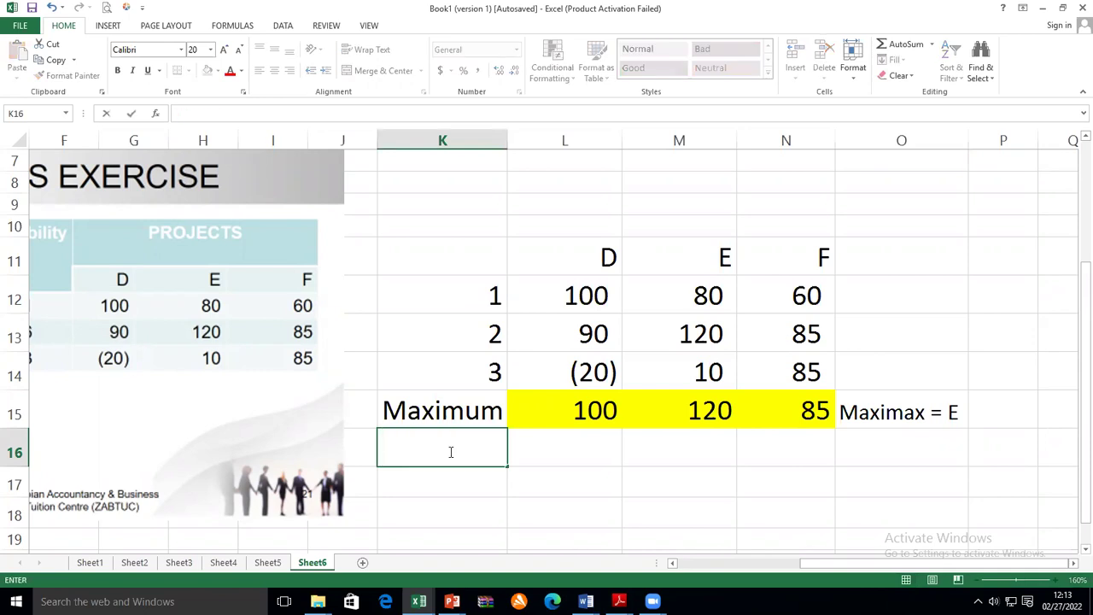
type("Min")
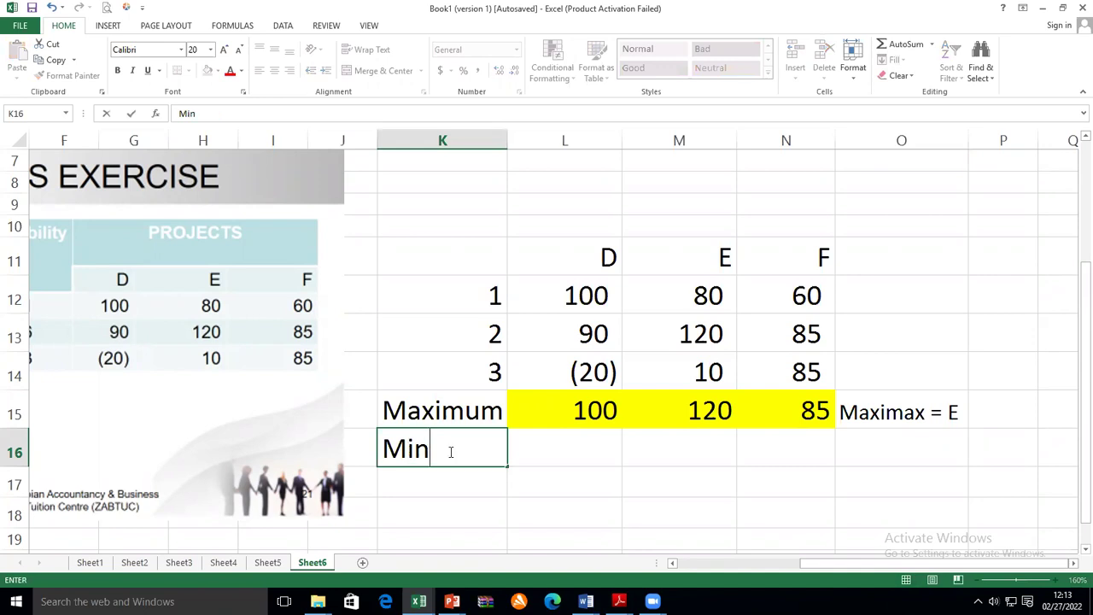
type("imum")
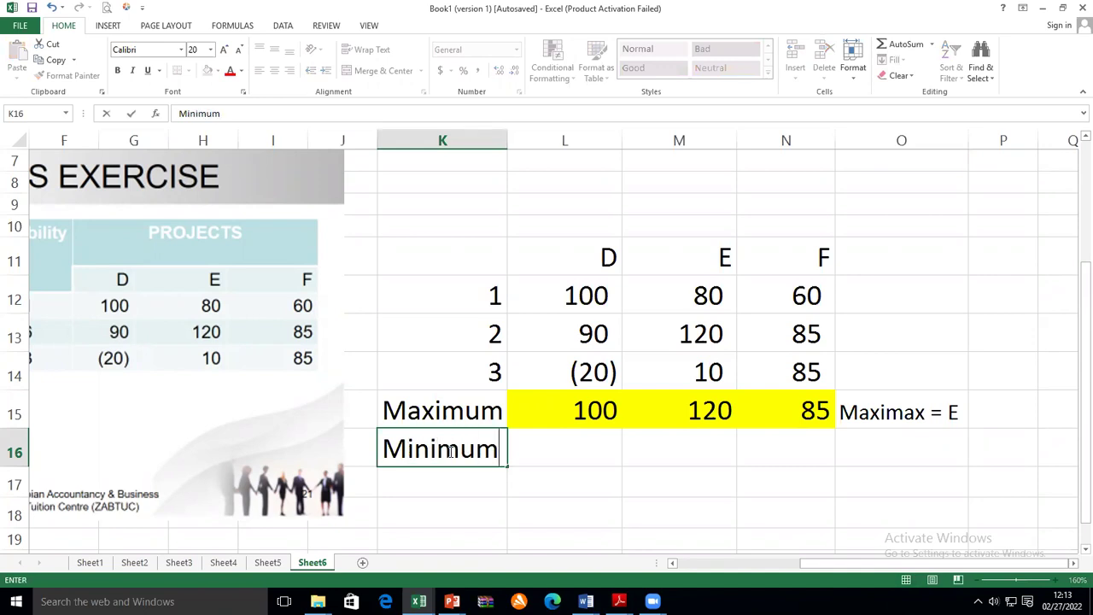
Fill in the Minimum row with -20 for D, 20 for E and 60 for F.
left_click(582, 454)
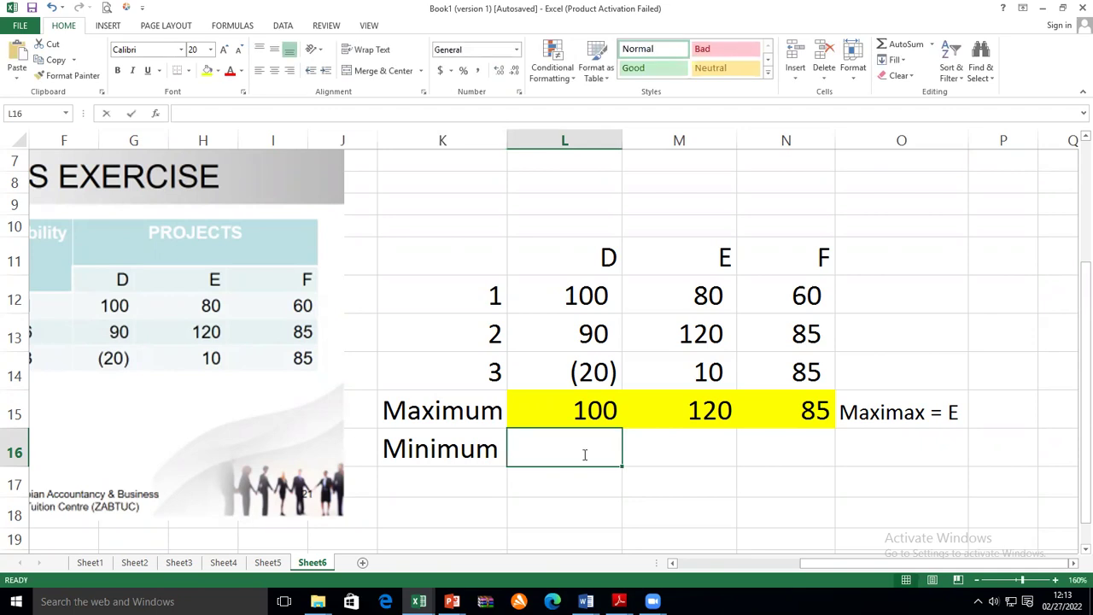
type("-20")
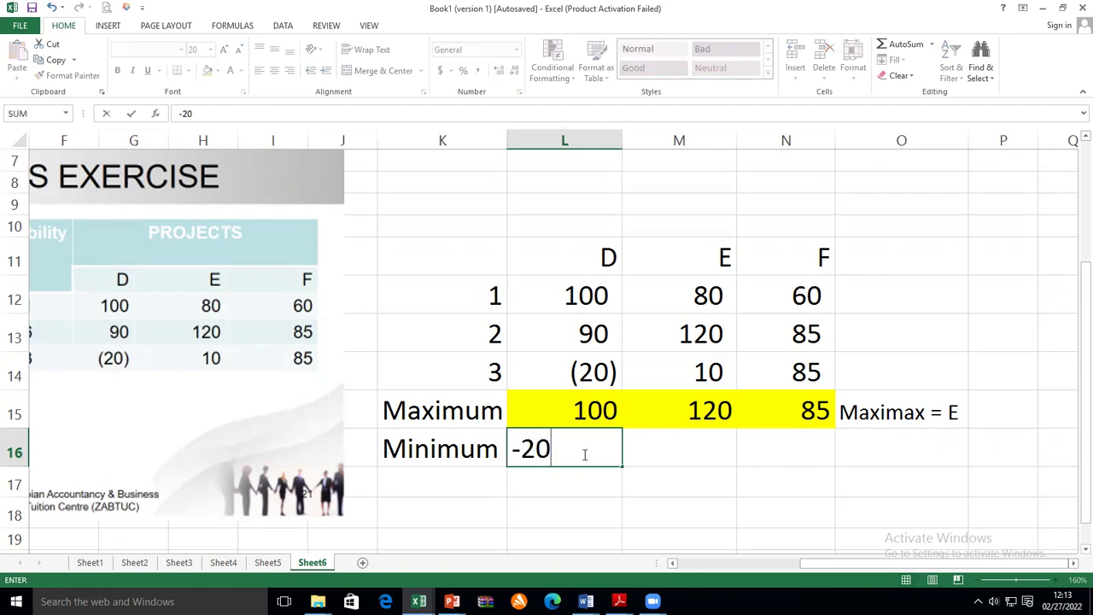
key("Tab")
type("20")
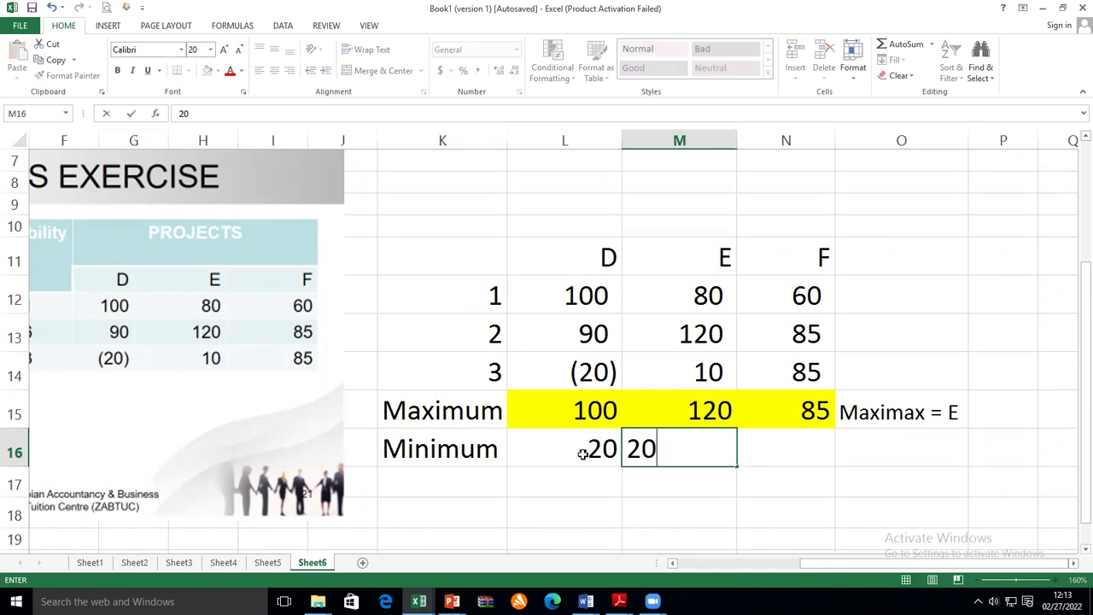
key("Tab")
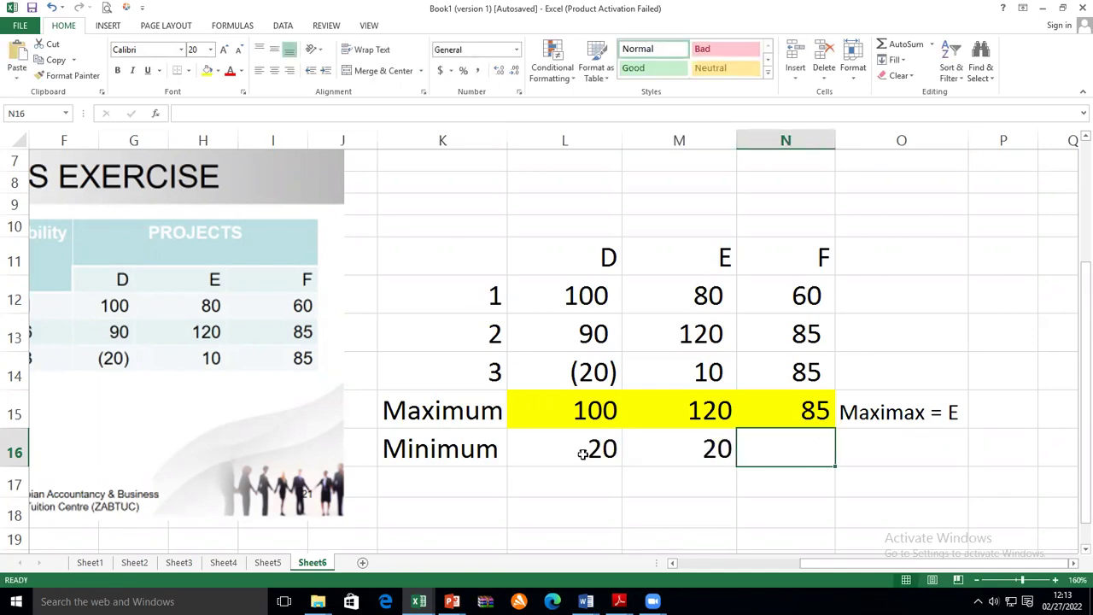
type("60")
key("Return")
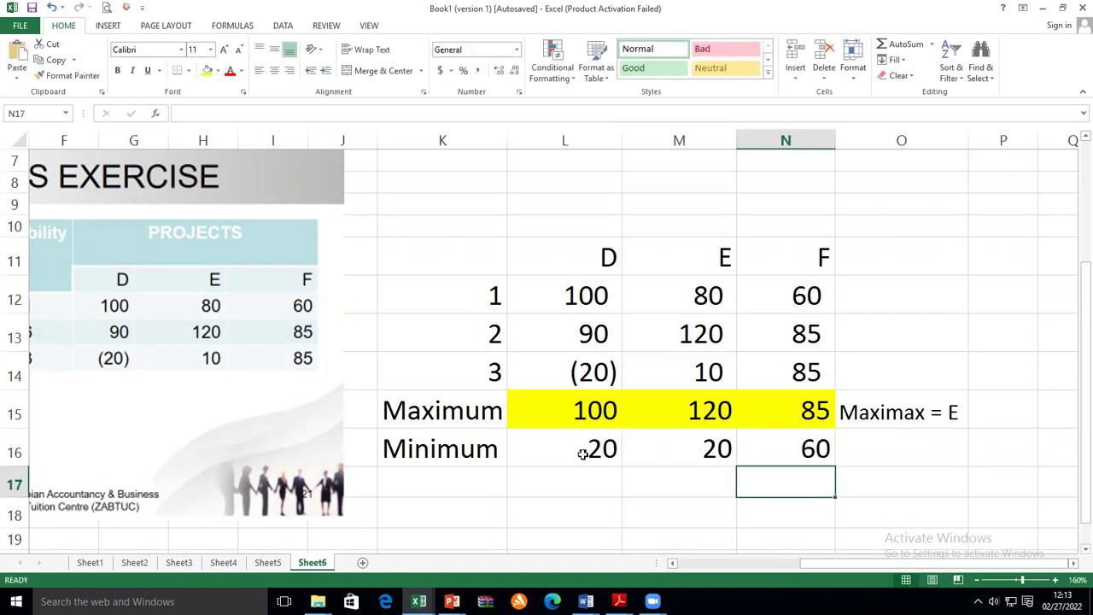
Correct project E's minimum value in M16 to 10.
left_click(728, 443)
type("10")
key("Return")
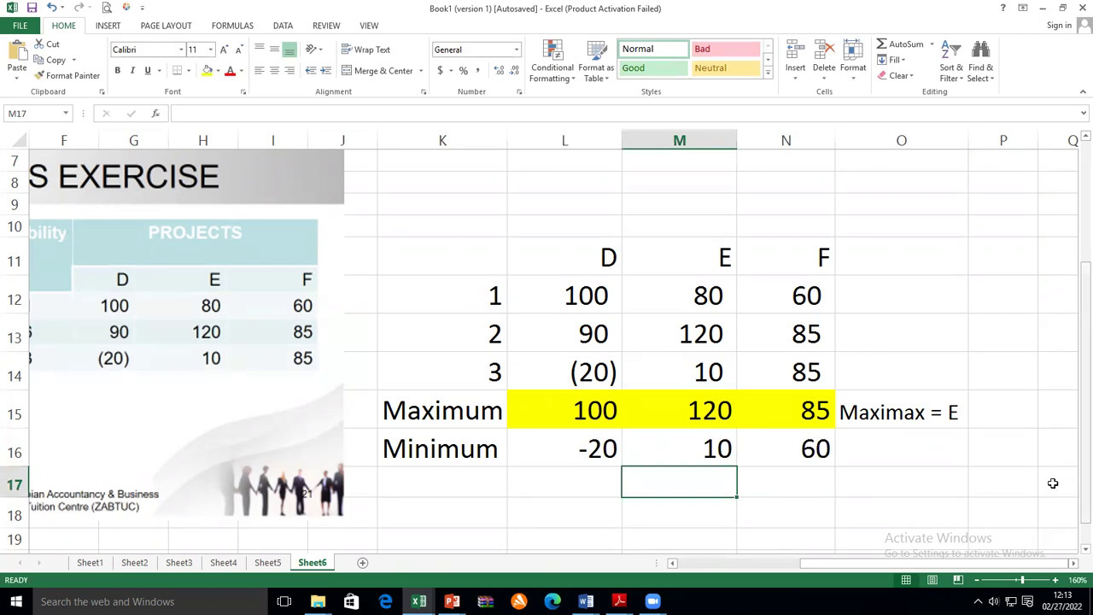
Shade the Minimum row values for D, E and F (L16:N16) with a light orange fill.
left_click(571, 447)
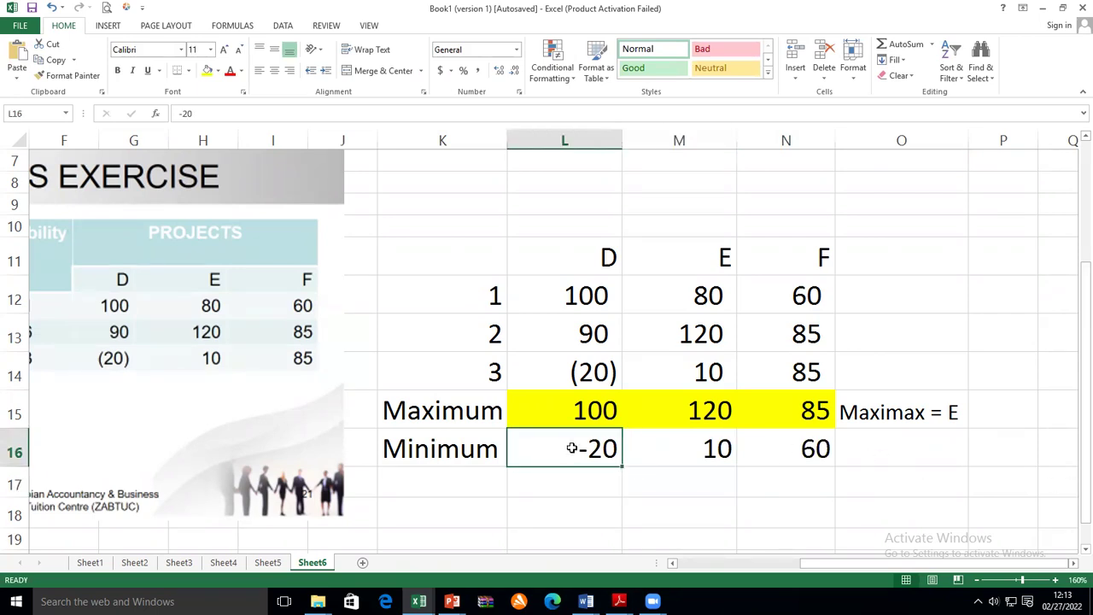
key("shift+Right")
key("shift+Right")
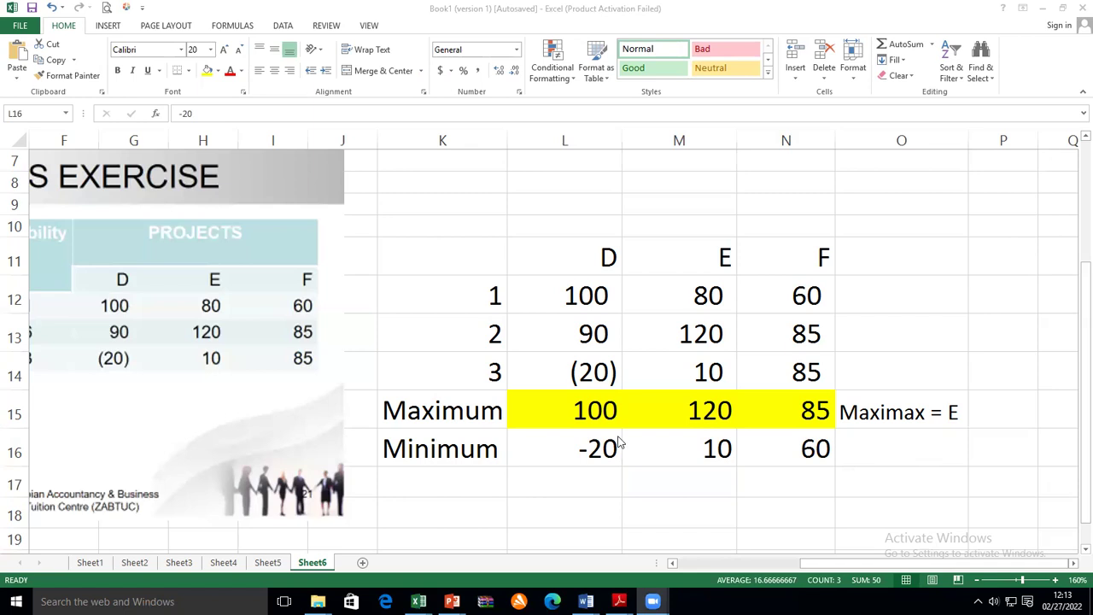
left_click(564, 448)
left_click(575, 515)
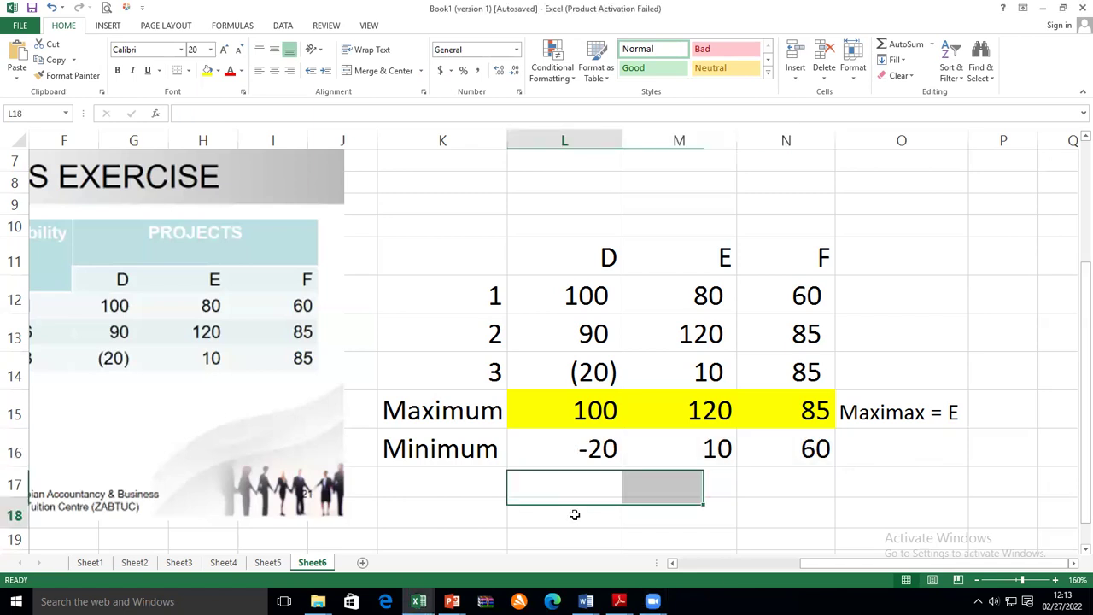
left_click_drag(561, 450, 779, 461)
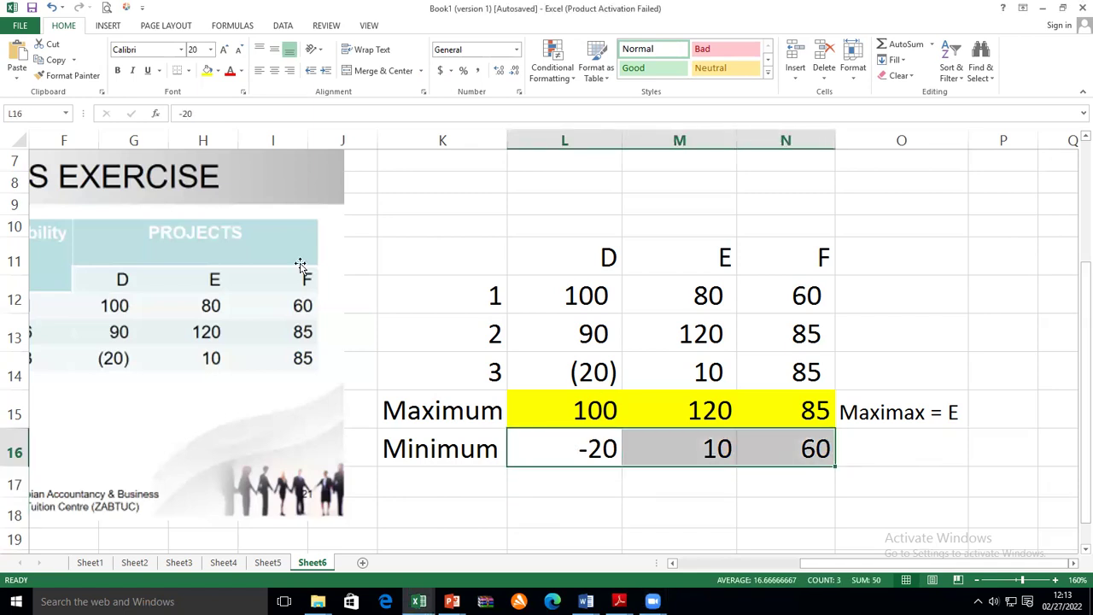
left_click(218, 72)
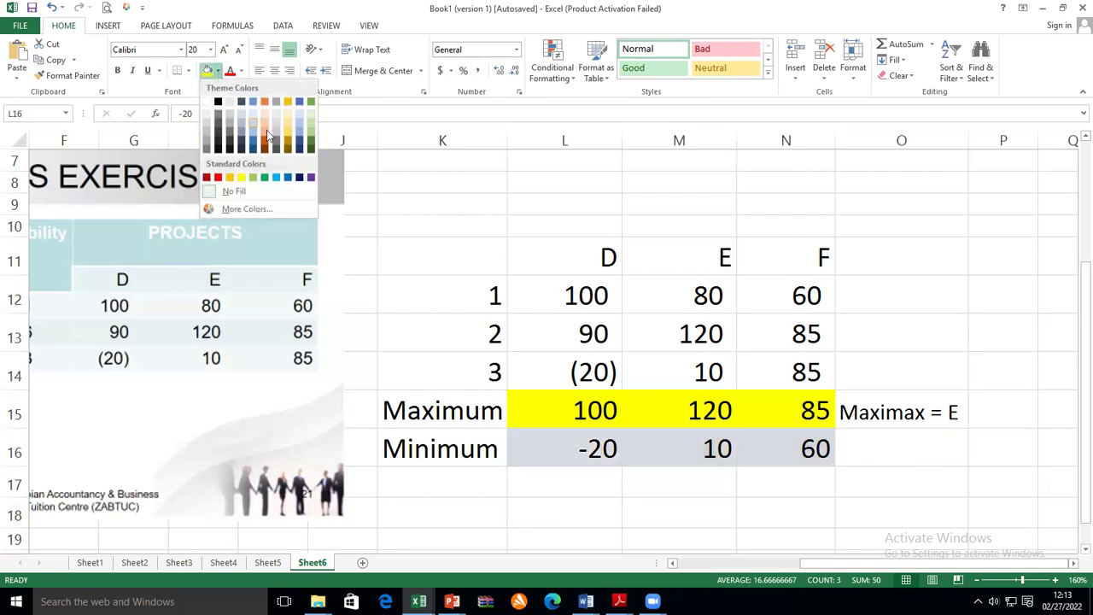
left_click(266, 122)
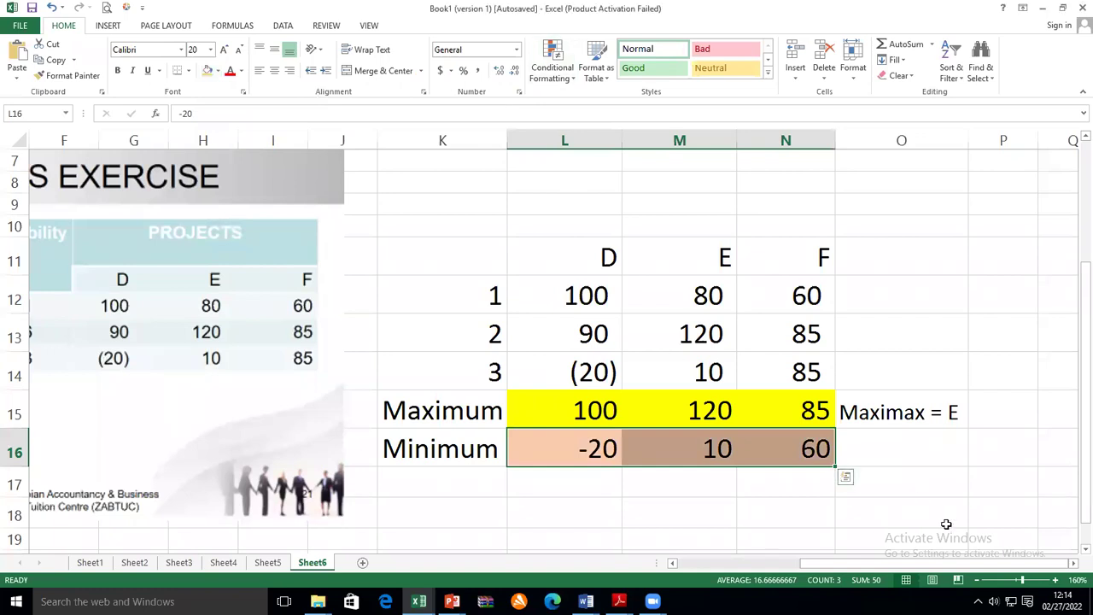
left_click(938, 499)
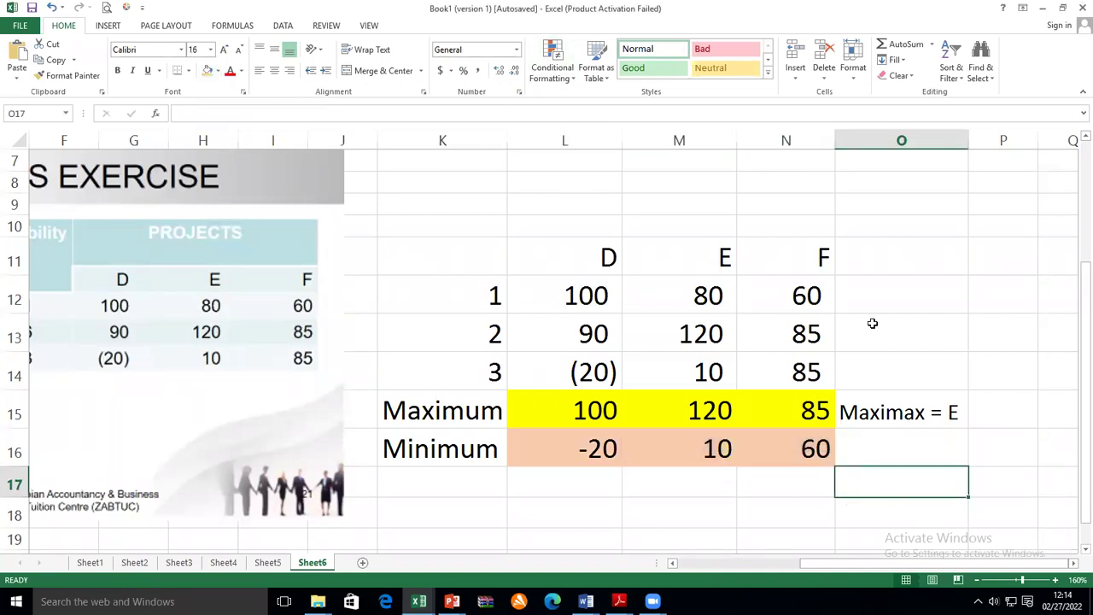
Record the maximin decision beside the Minimum row by entering "Maximin =F" in O16.
left_click(862, 448)
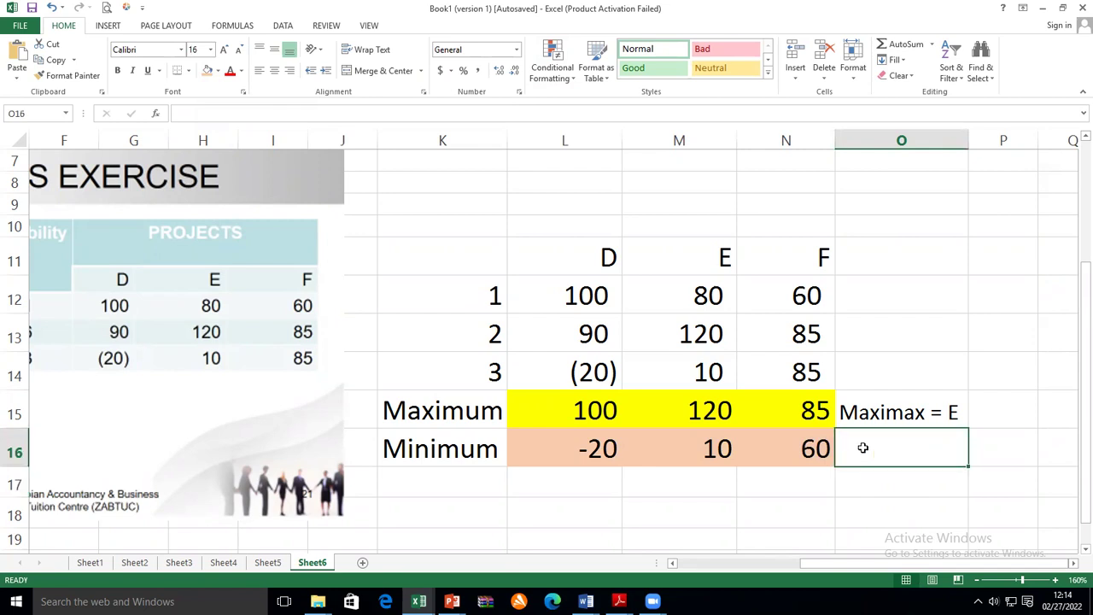
type("Maxi")
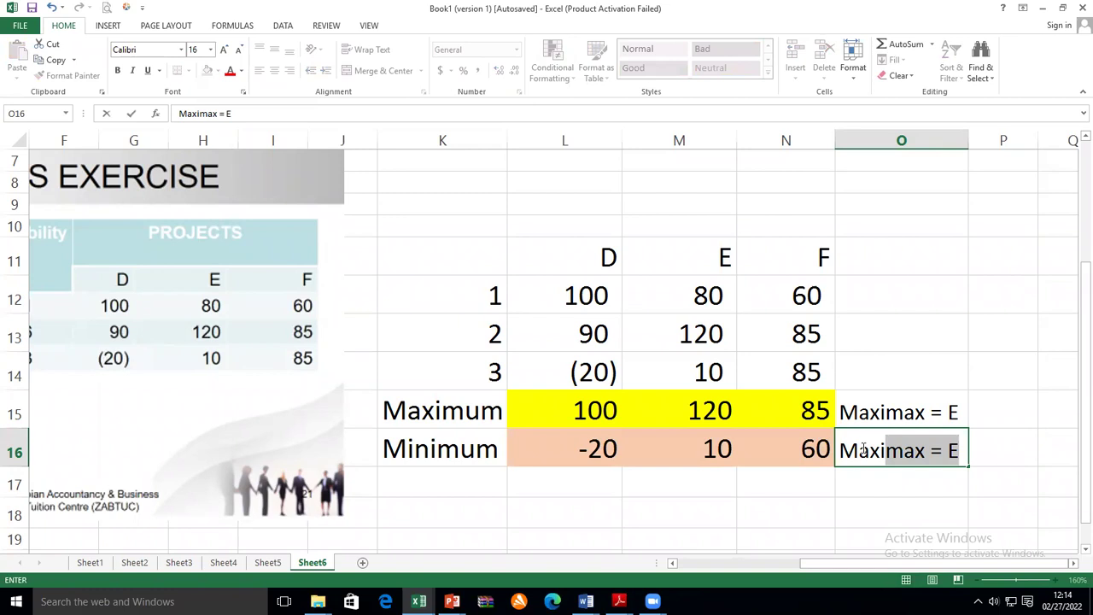
type("min =F")
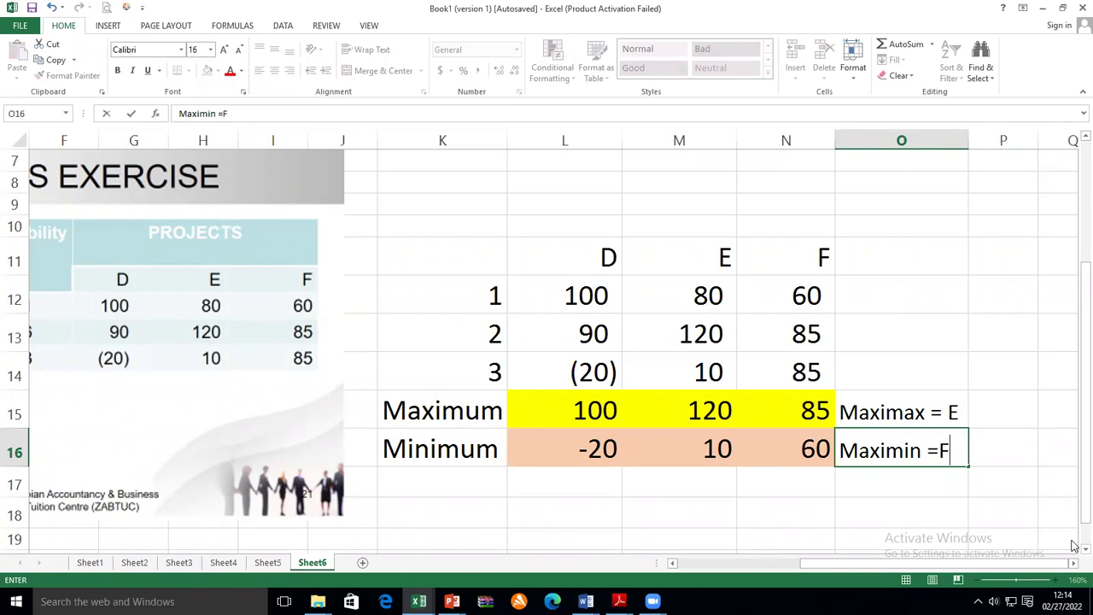
left_click(701, 503)
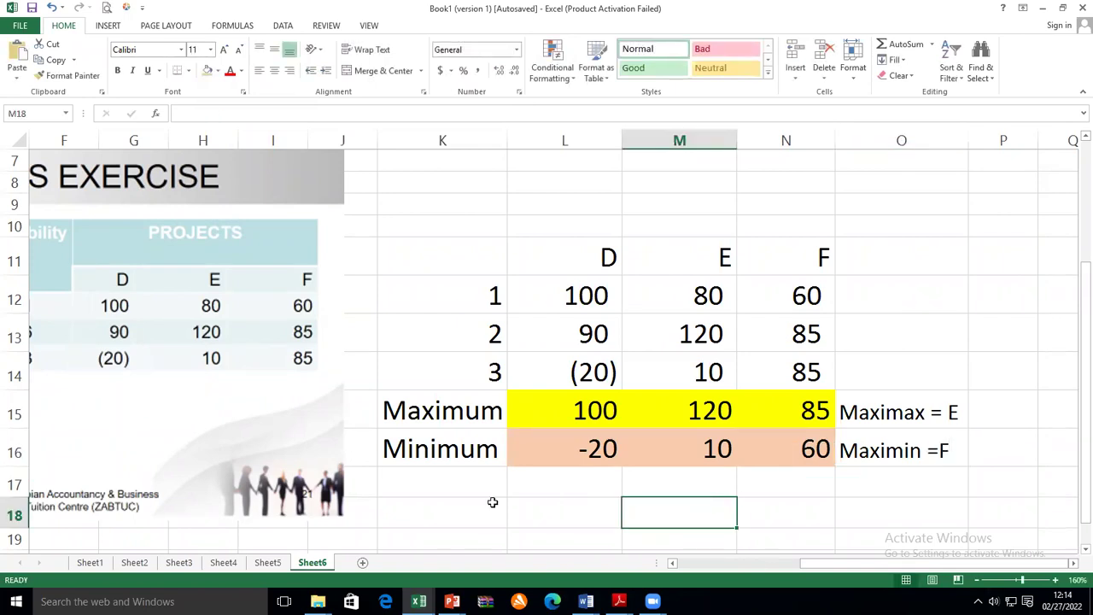
Label K17 "Most likely" below the Minimum heading and enter "EV" in O17 below the maximin decision.
left_click(408, 475)
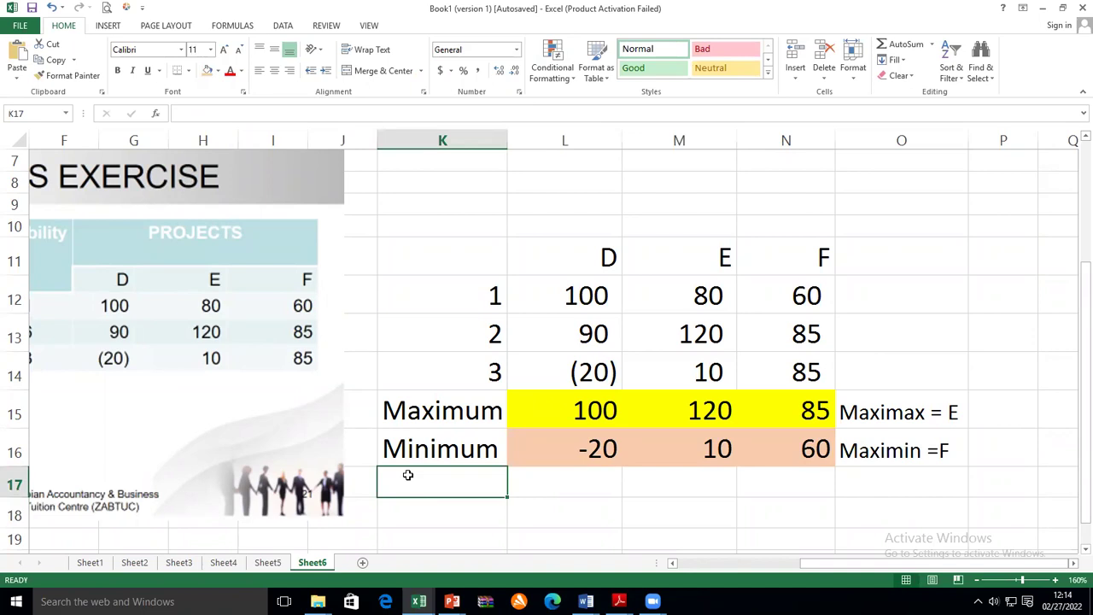
type("Mos")
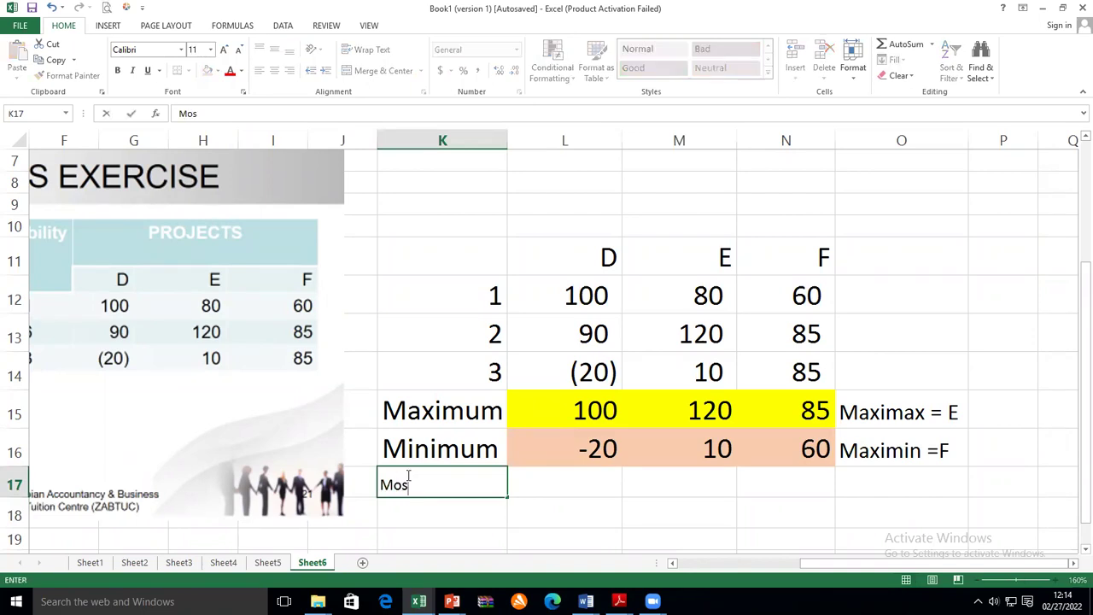
type("t likely")
left_click(849, 474)
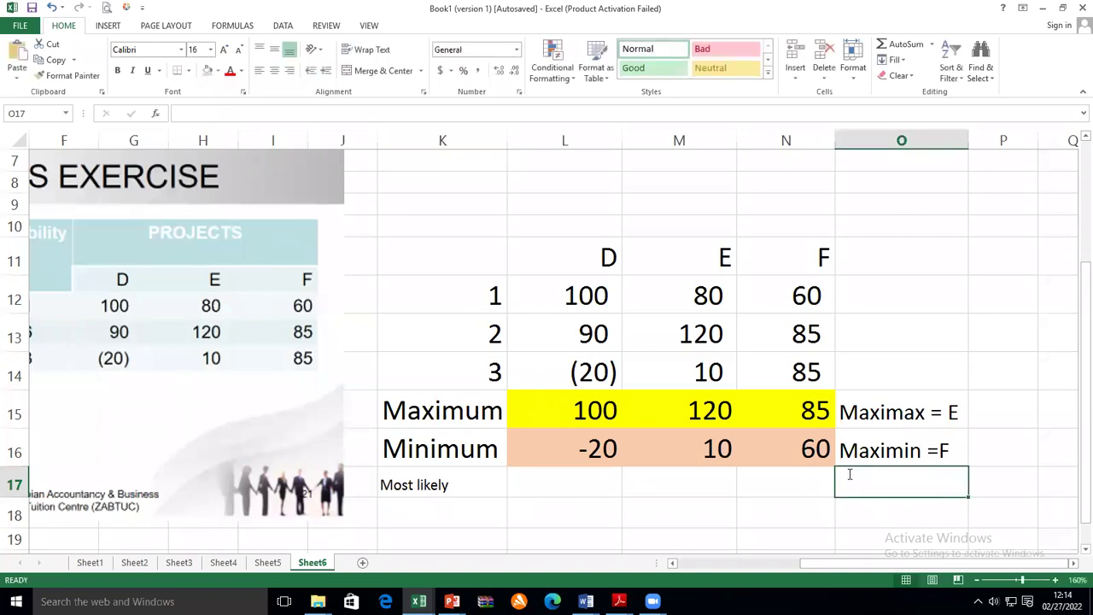
type("EV")
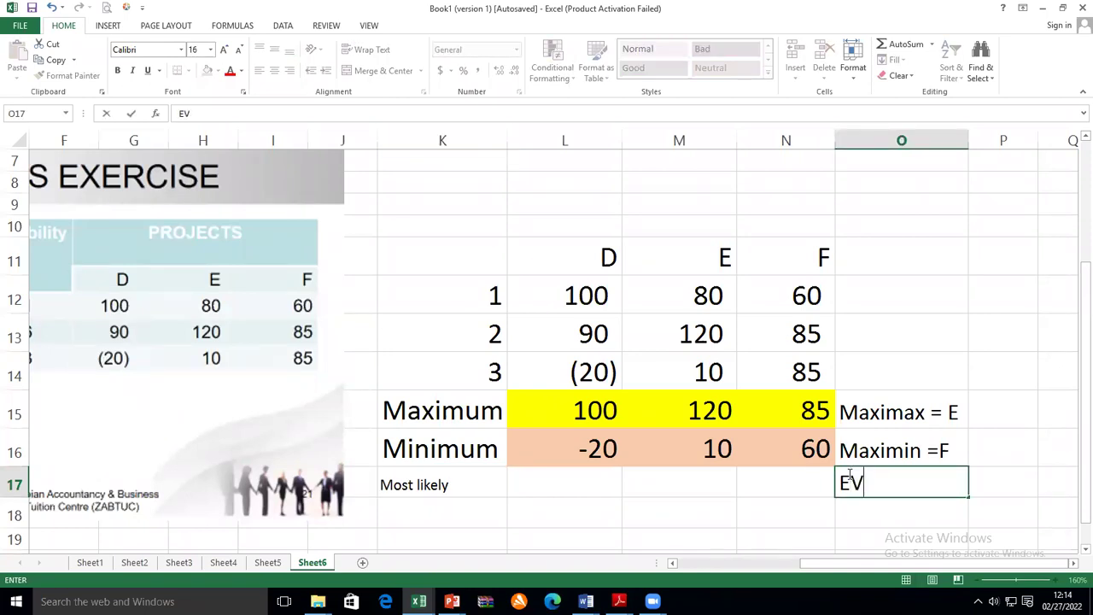
left_click(730, 504)
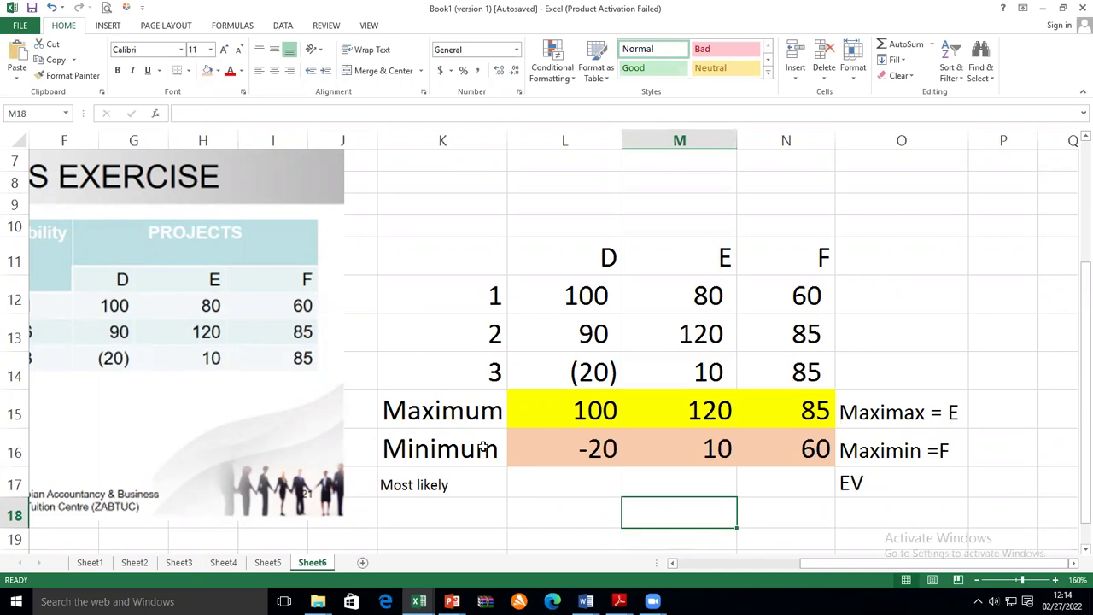
Enter the scenario probabilities from the exercise slide, .1, .6 and .3, in O12:O14 beside the payoff table.
left_click(672, 565)
left_click(672, 565)
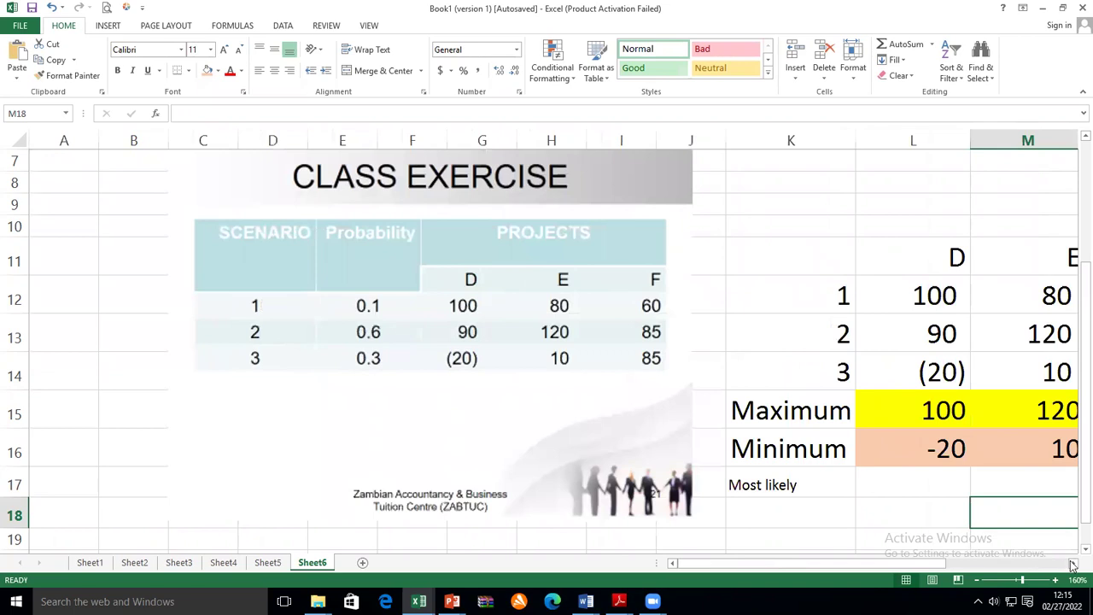
left_click(1074, 565)
left_click(1074, 565)
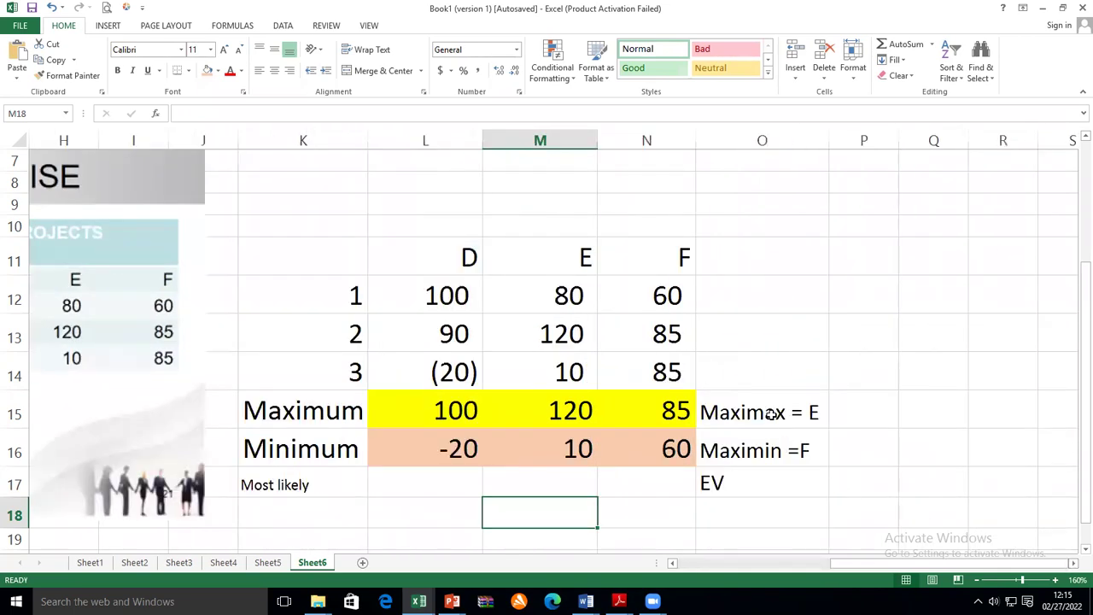
left_click(740, 298)
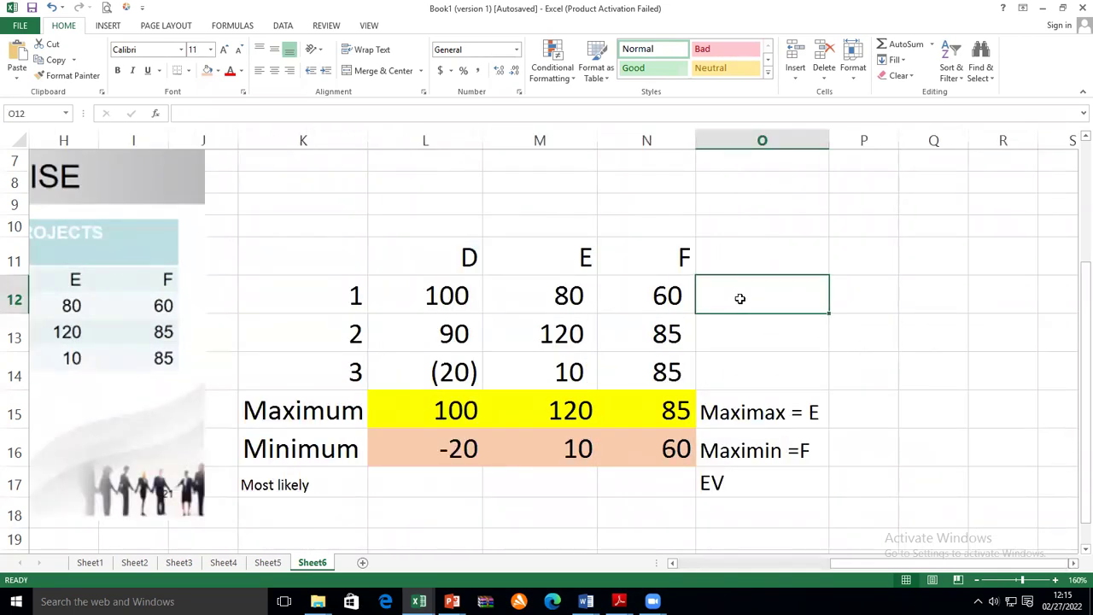
type(".1")
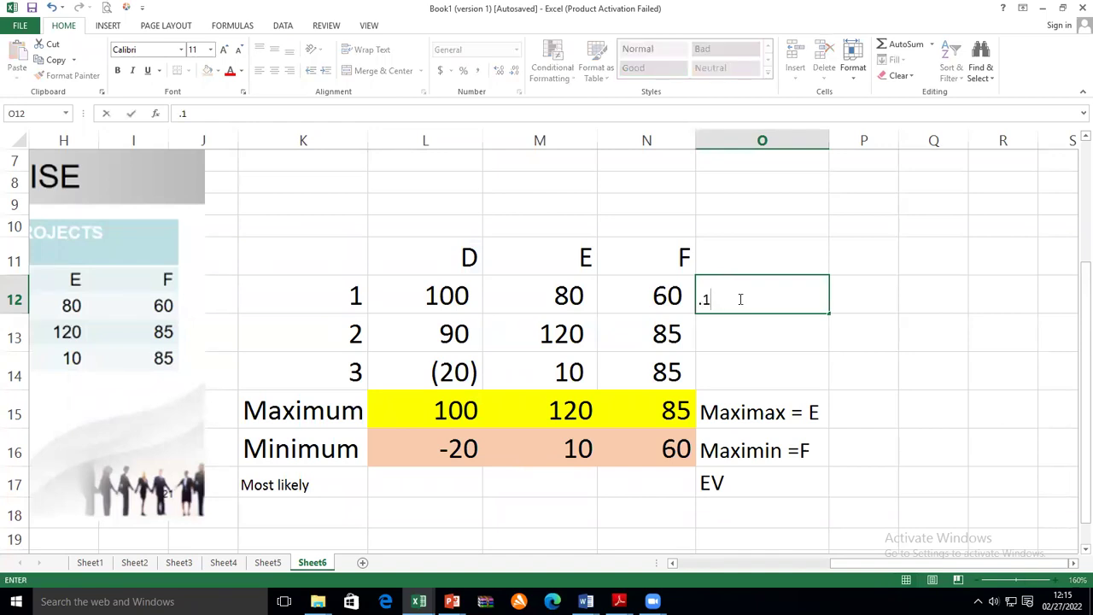
key("Return")
type(".6")
key("Return")
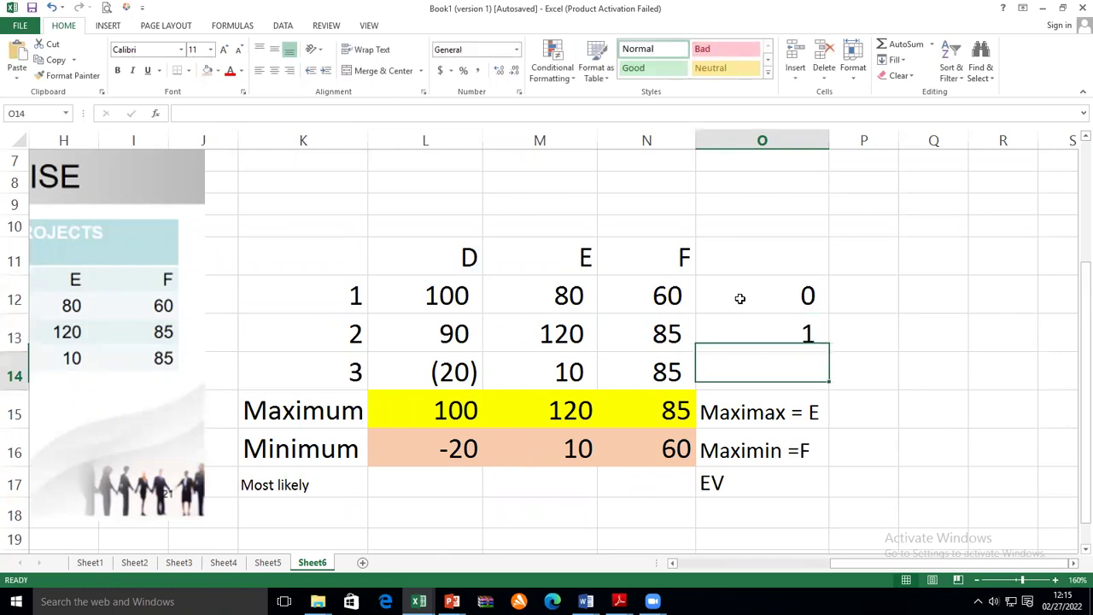
type(".3")
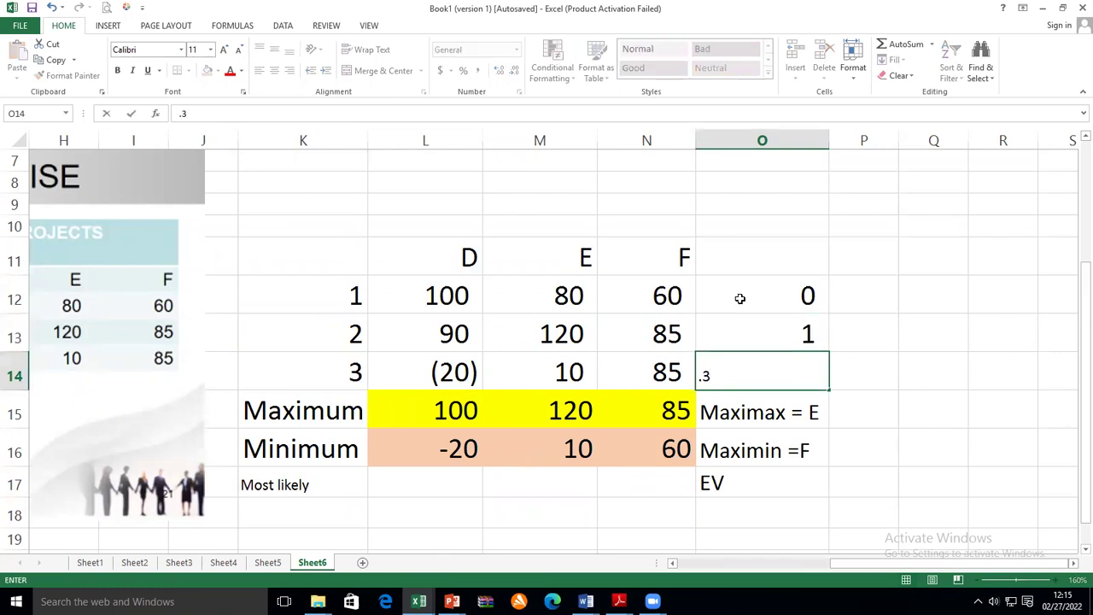
left_click(748, 330)
Head the probability column "Prob" in O11 and apply the comma number style to O12:O14.
left_click(753, 254)
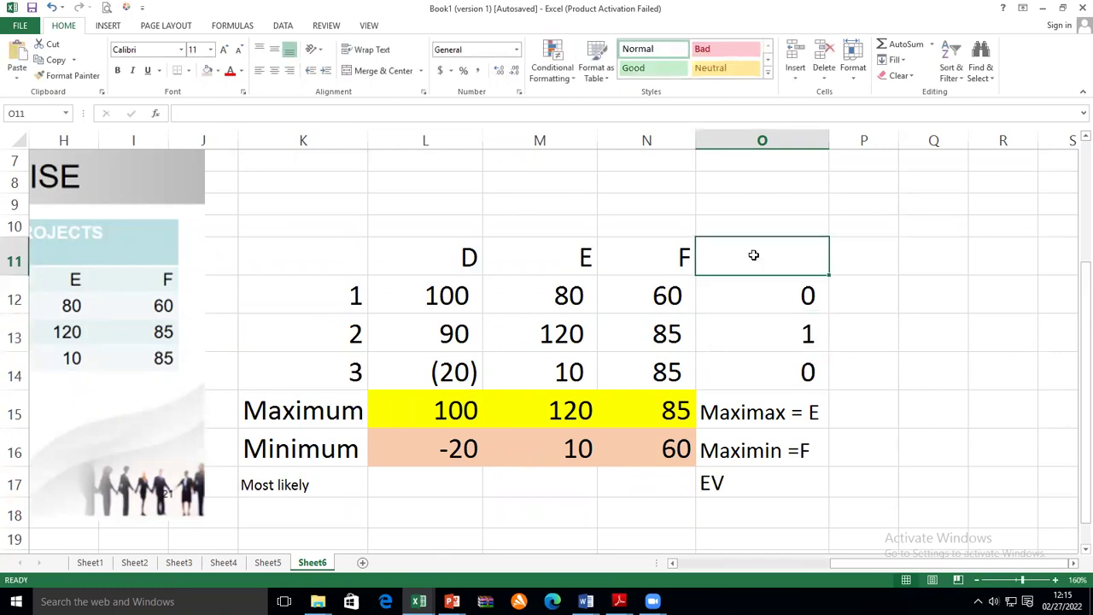
type("Prob")
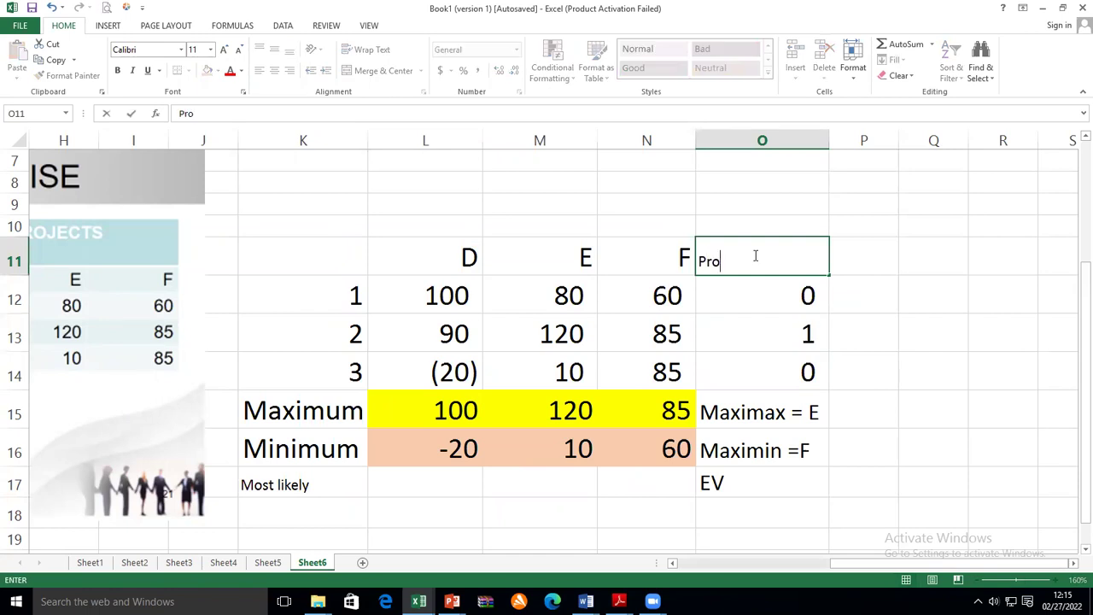
left_click(911, 341)
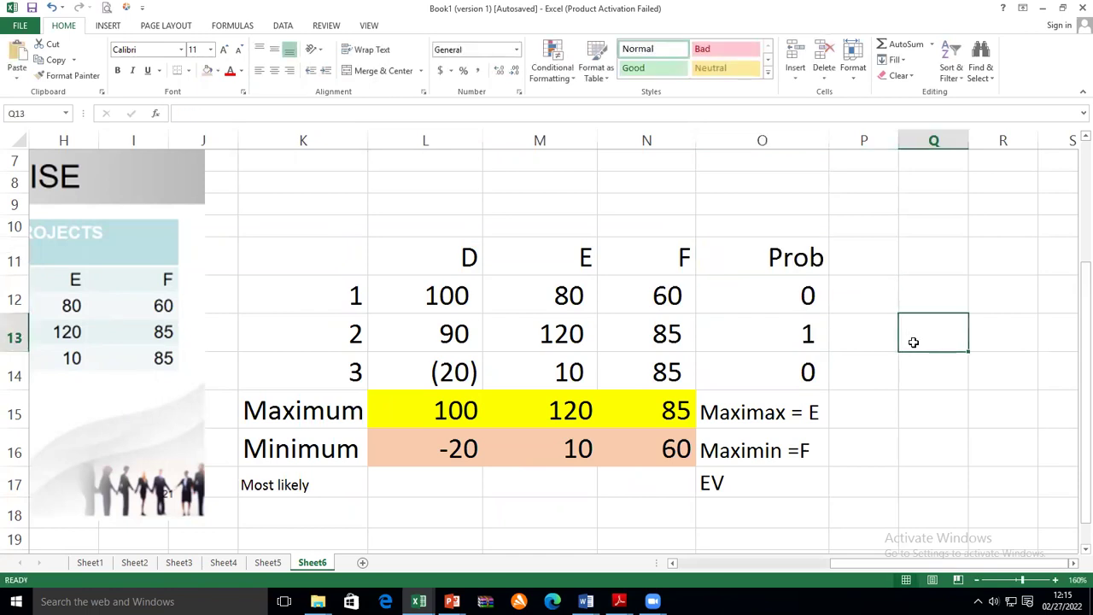
left_click_drag(762, 284, 764, 369)
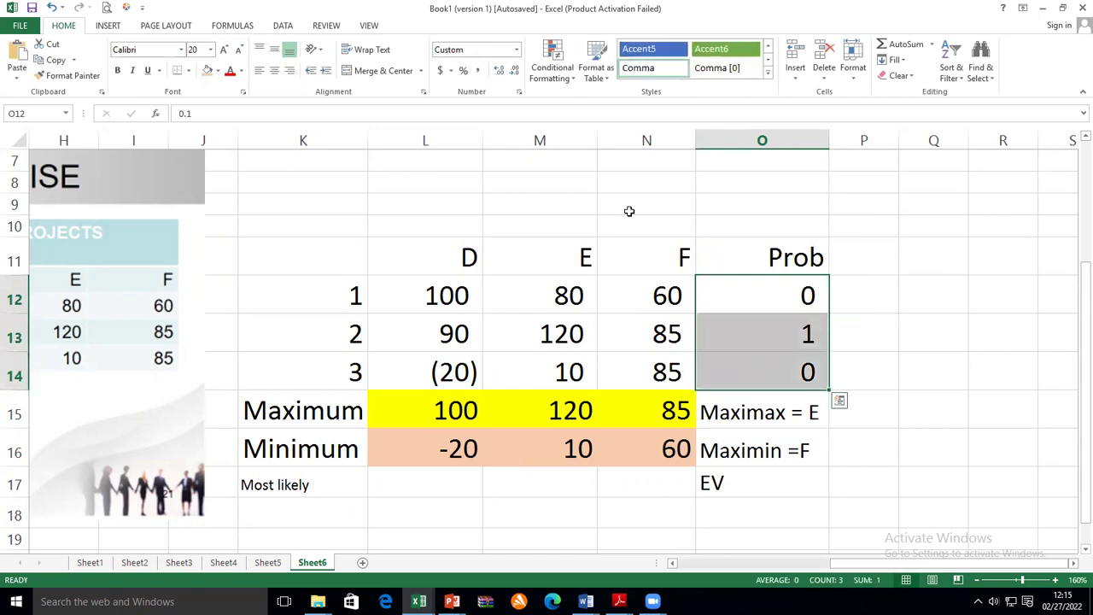
left_click(478, 70)
Enter the project headings D, E and F in P11:R11, next to the Prob column.
left_click(860, 268)
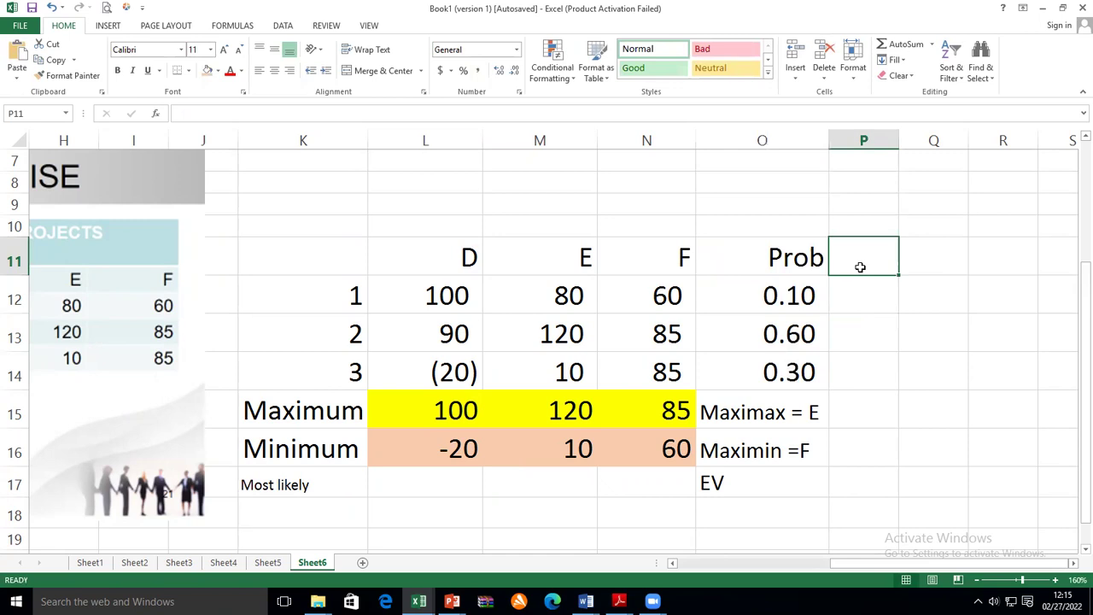
type("D")
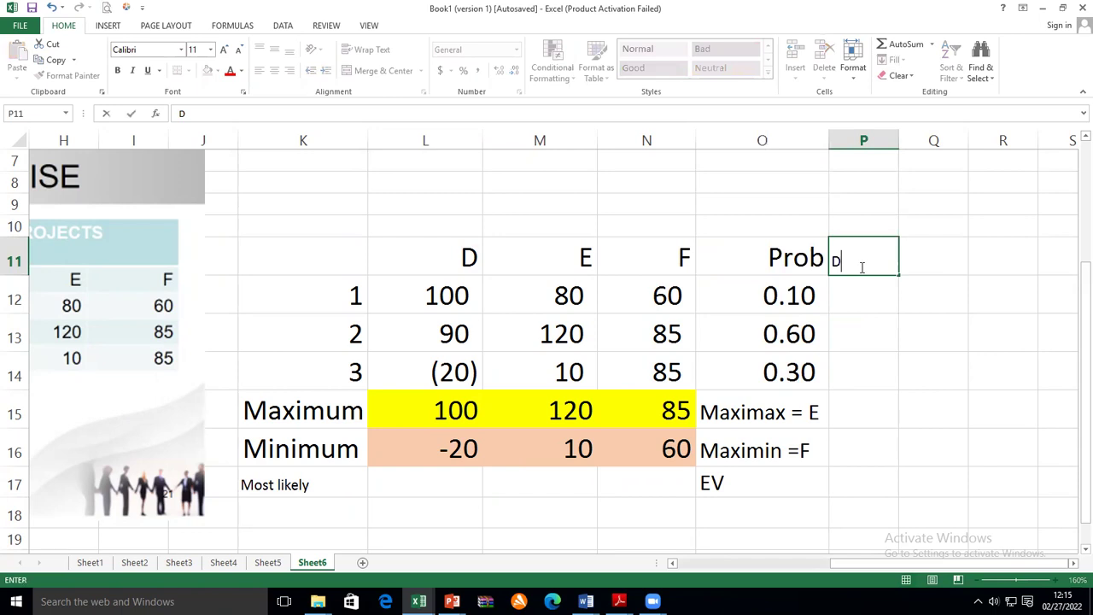
key("Tab")
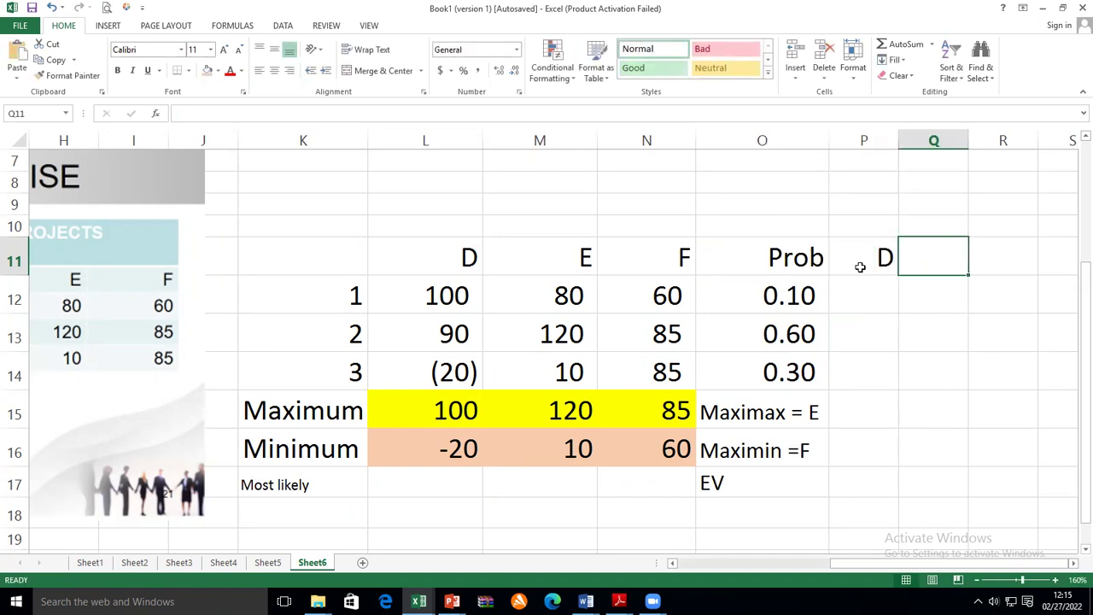
type("E")
key("Tab")
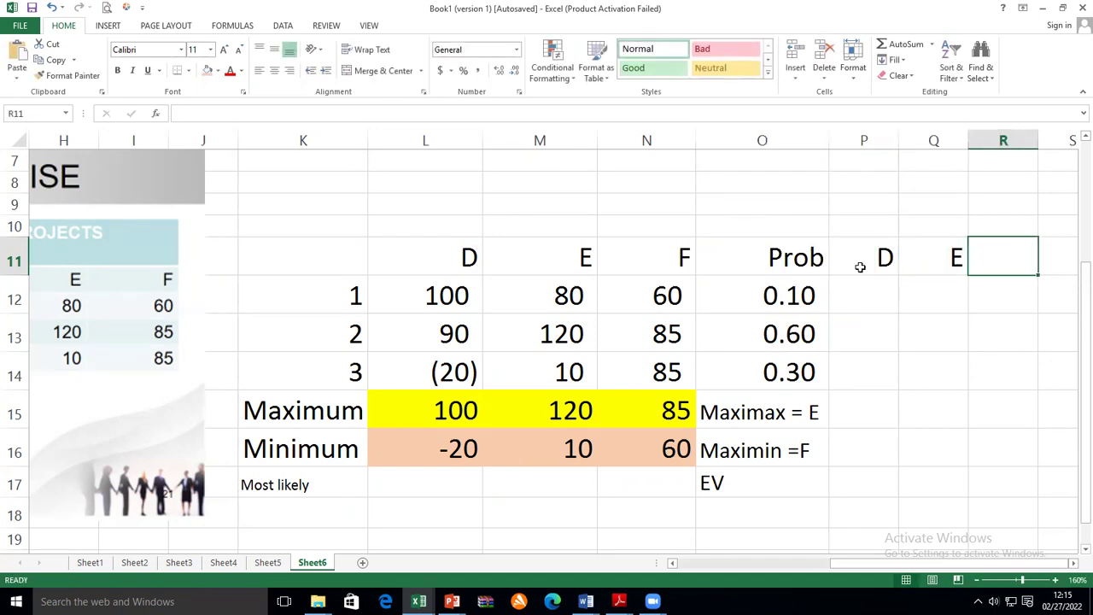
type("F")
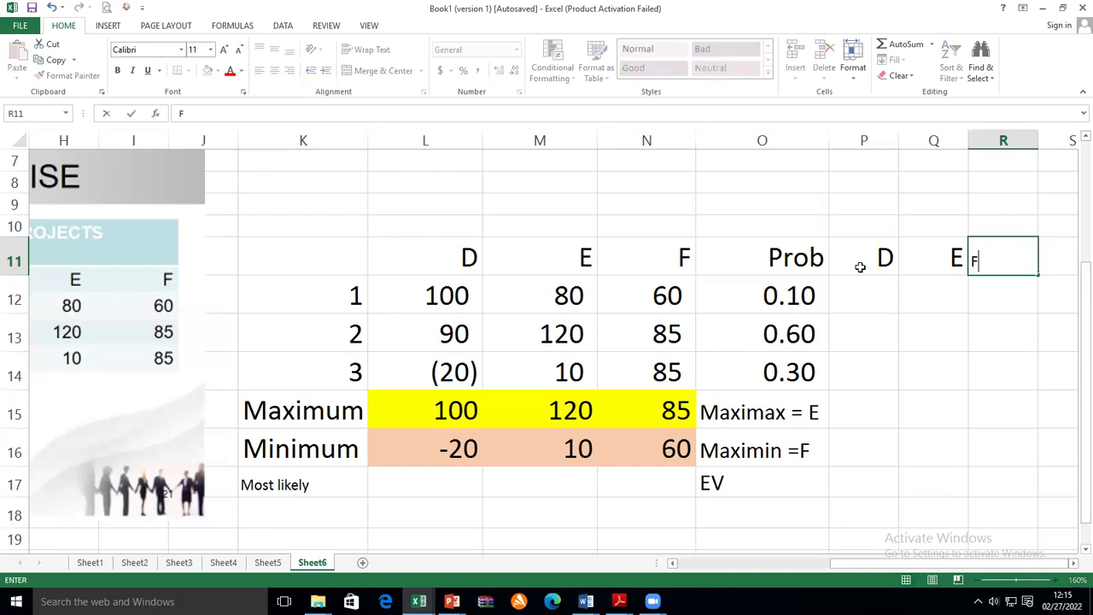
key("Return")
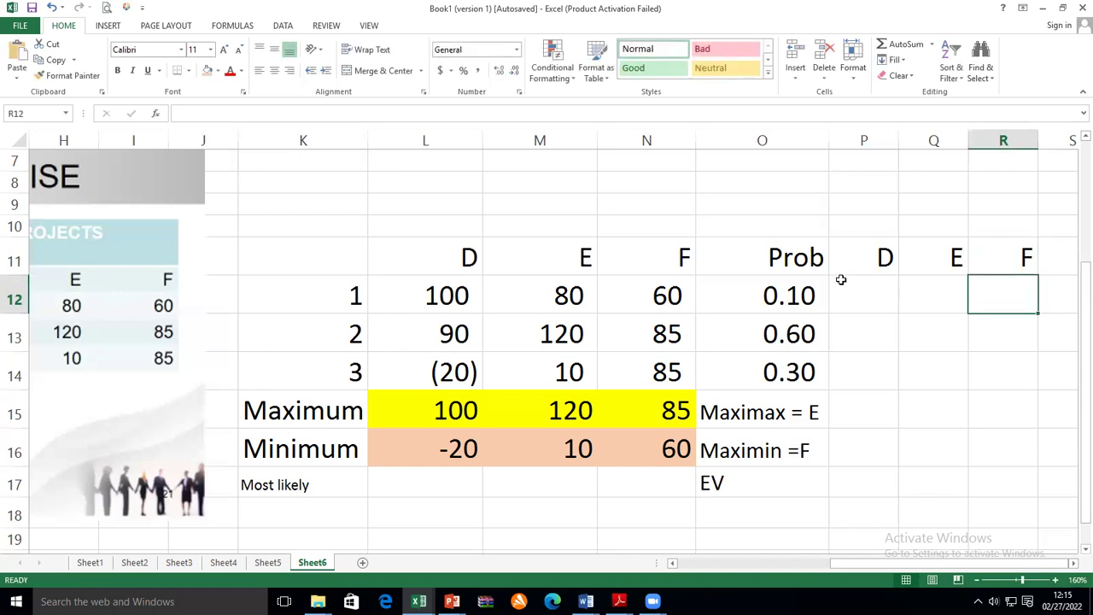
Calculate project D's first probability-weighted payoff in P12 with the formula =O12*L12.
left_click(865, 297)
type("=")
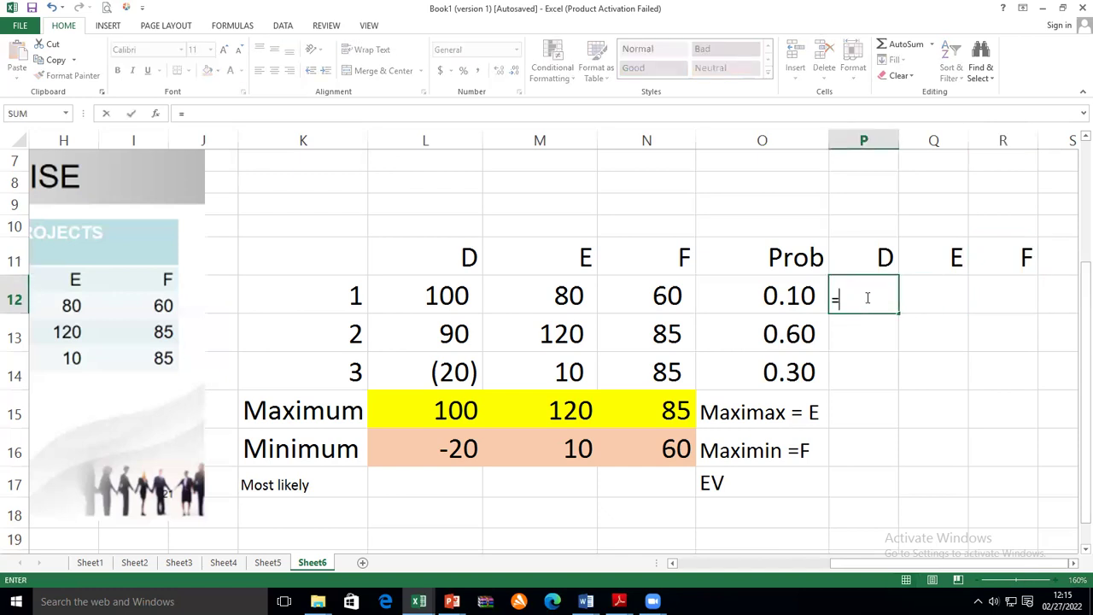
left_click(771, 297)
type("*")
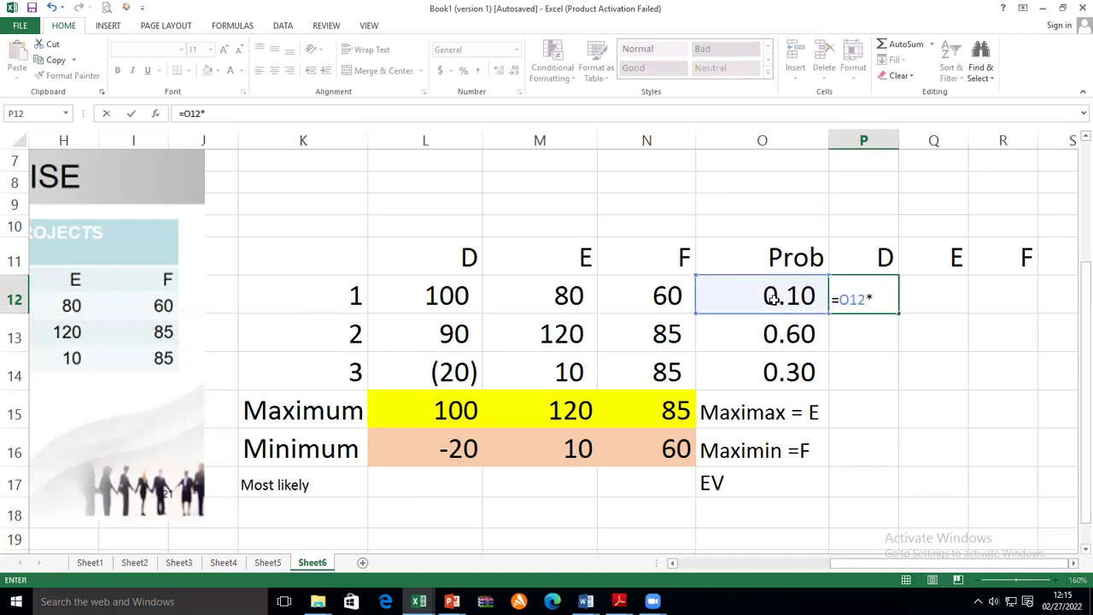
left_click(448, 302)
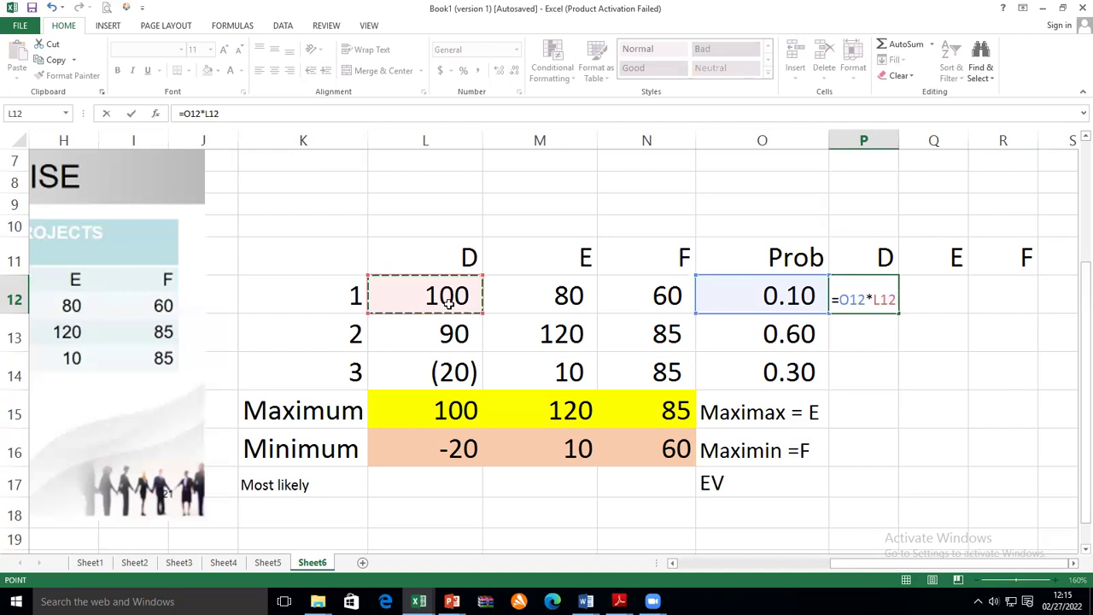
key("Return")
Set the font size of the weighted payoff range P12:R14 to 16.
left_click_drag(881, 305, 998, 388)
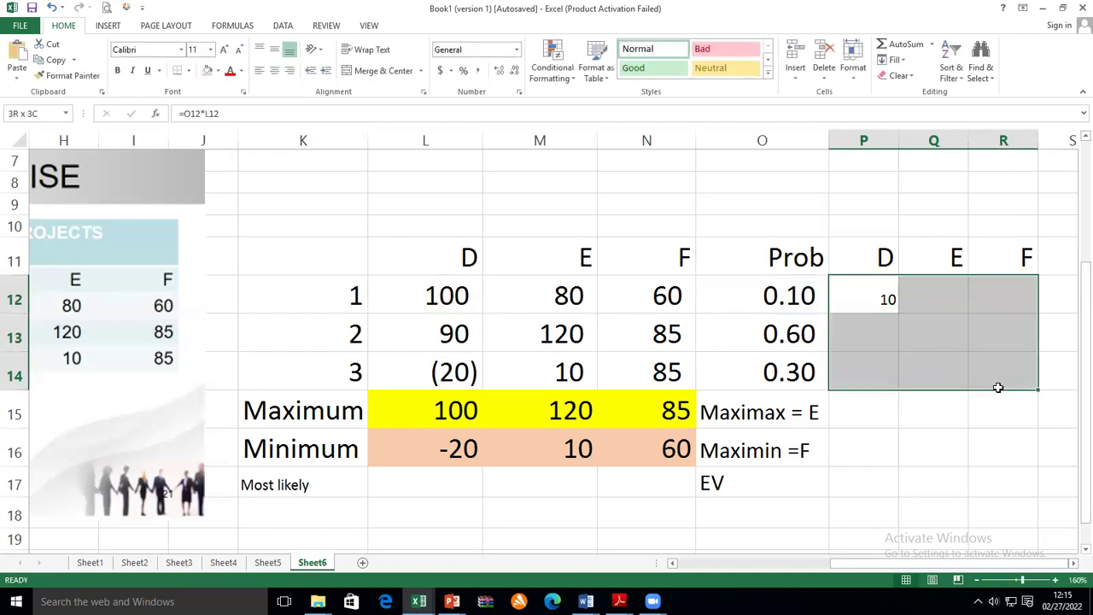
left_click(211, 50)
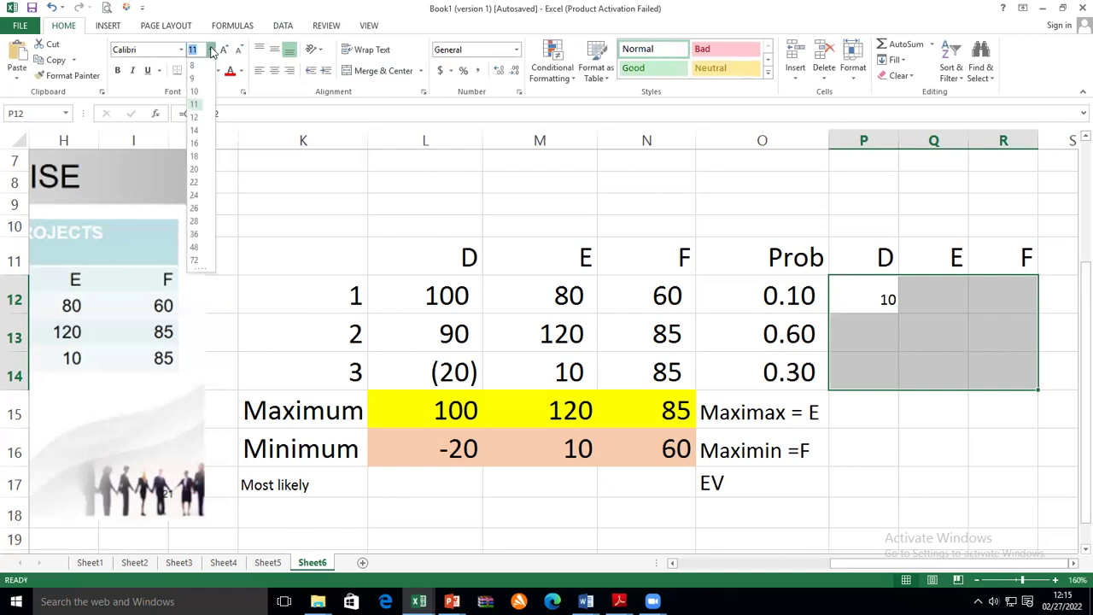
left_click(194, 142)
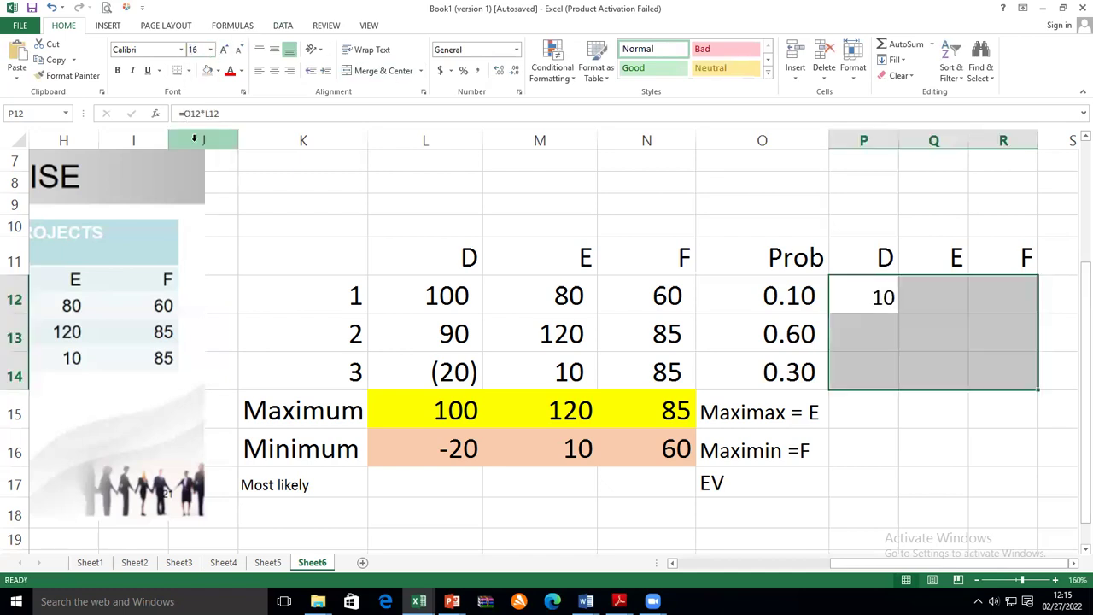
Fill project D's weighted payoff formula from P12 down to P14.
left_click(1064, 481)
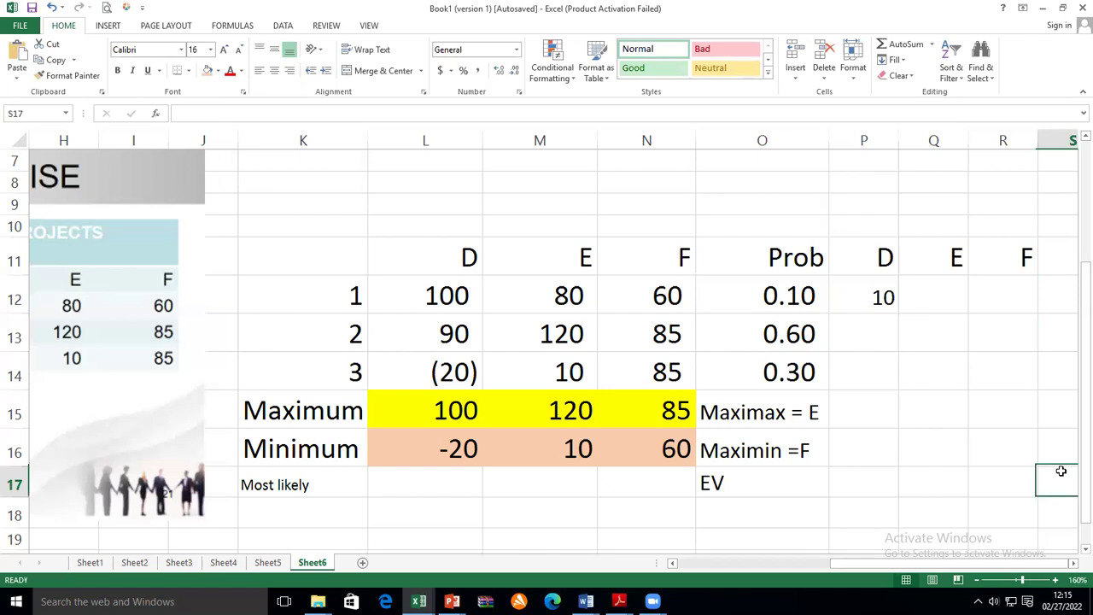
left_click(881, 312)
left_click_drag(898, 315, 901, 391)
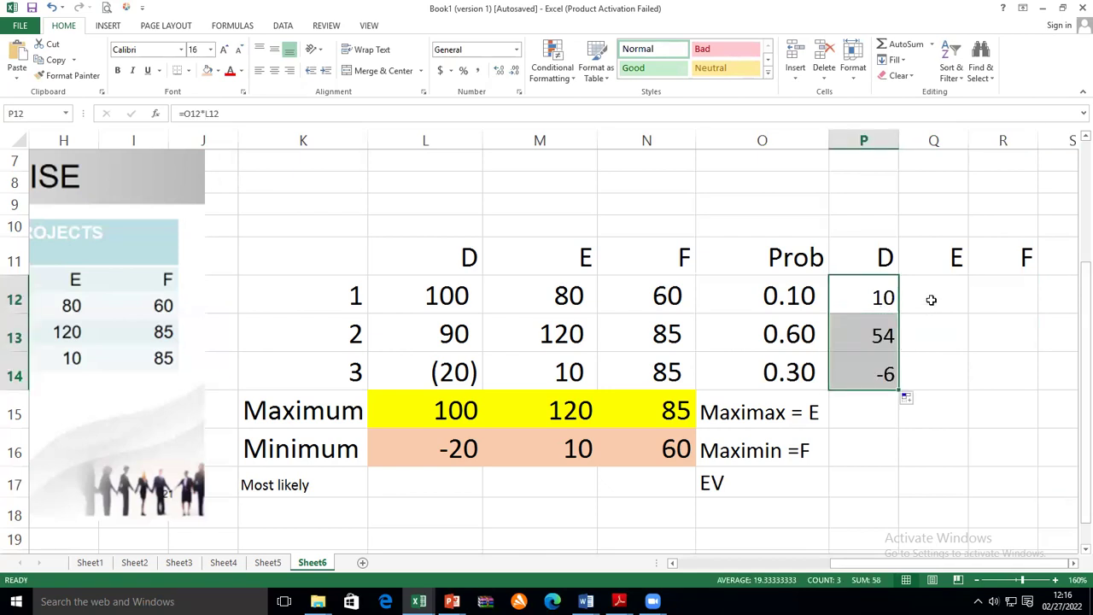
Calculate project E's weighted payoff in Q12 with =O12*M12 and fill the formula down to Q14.
left_click(932, 298)
type("=")
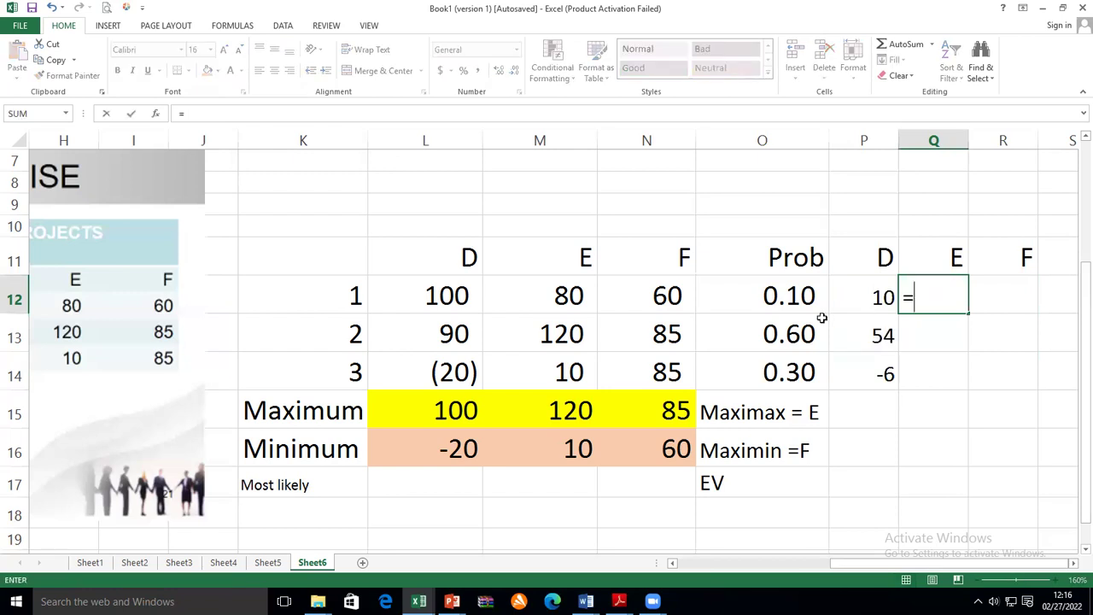
left_click(806, 296)
type("*")
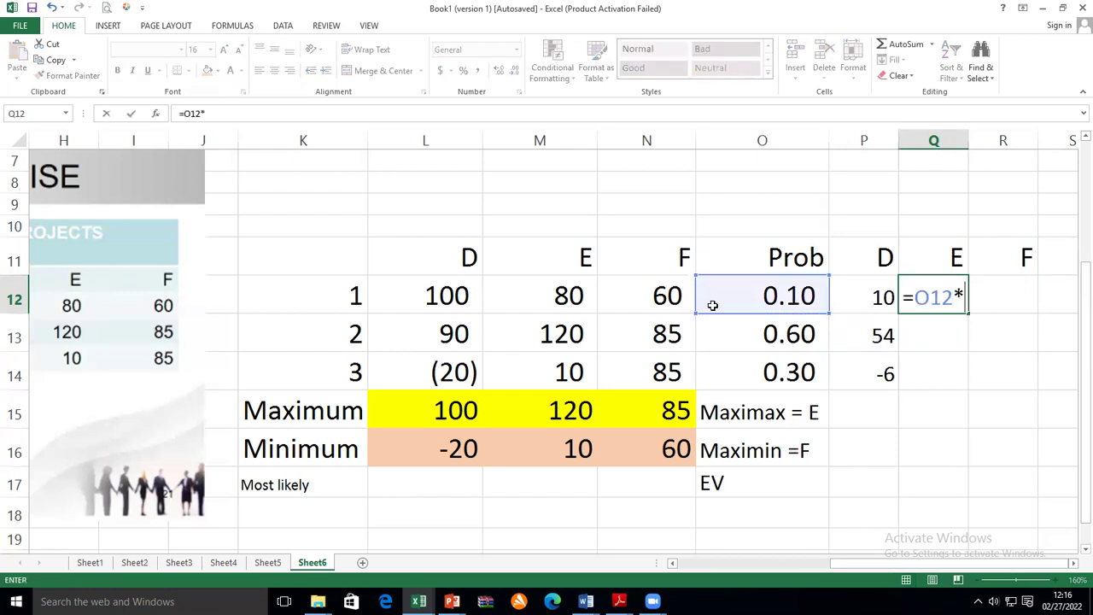
left_click(571, 295)
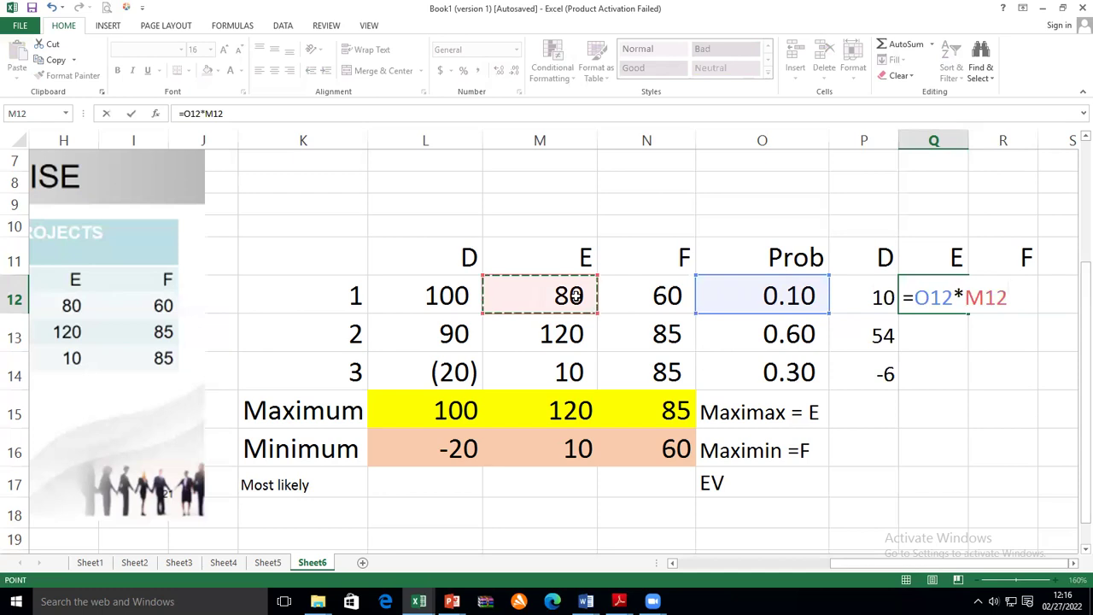
key("Return")
left_click(938, 309)
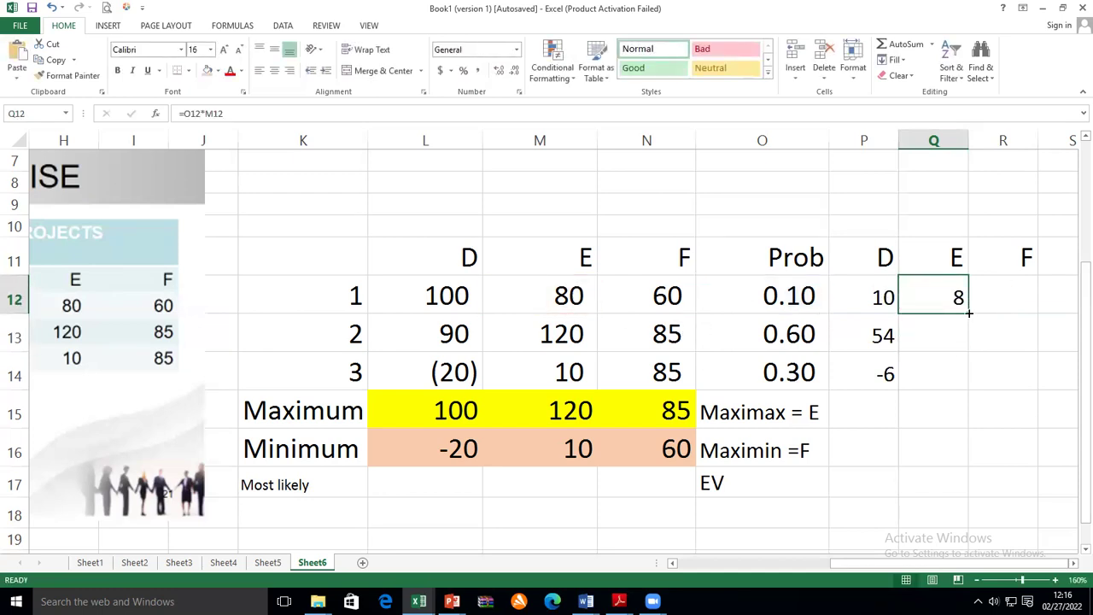
left_click_drag(968, 314, 959, 361)
left_click_drag(959, 384, 960, 386)
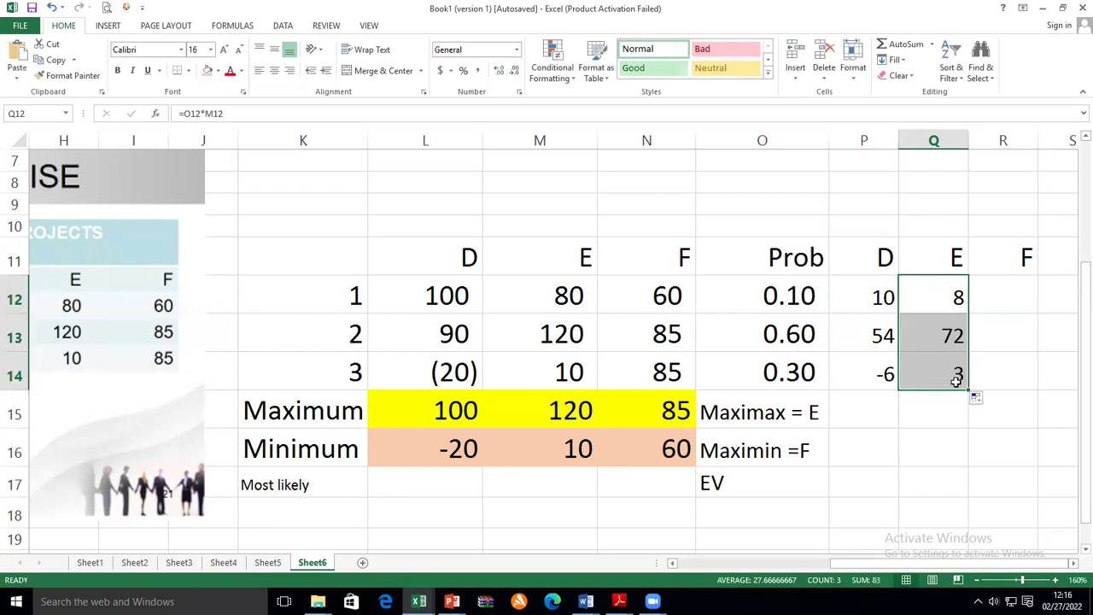
Calculate project F's weighted payoff in R12 with =O12*N12 and fill the formula down to R14.
left_click(1011, 304)
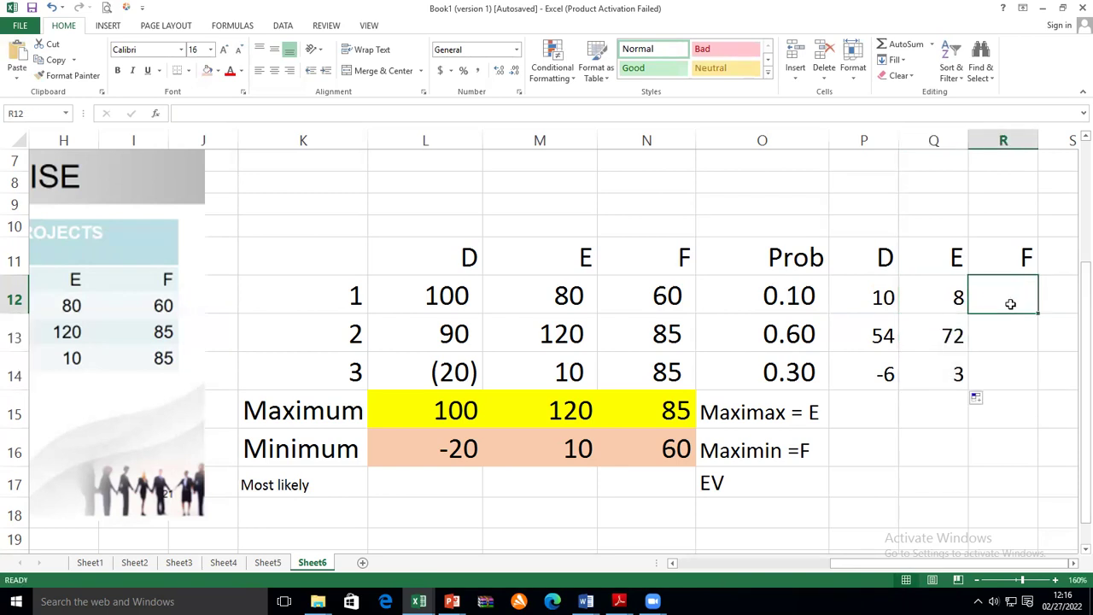
type("=")
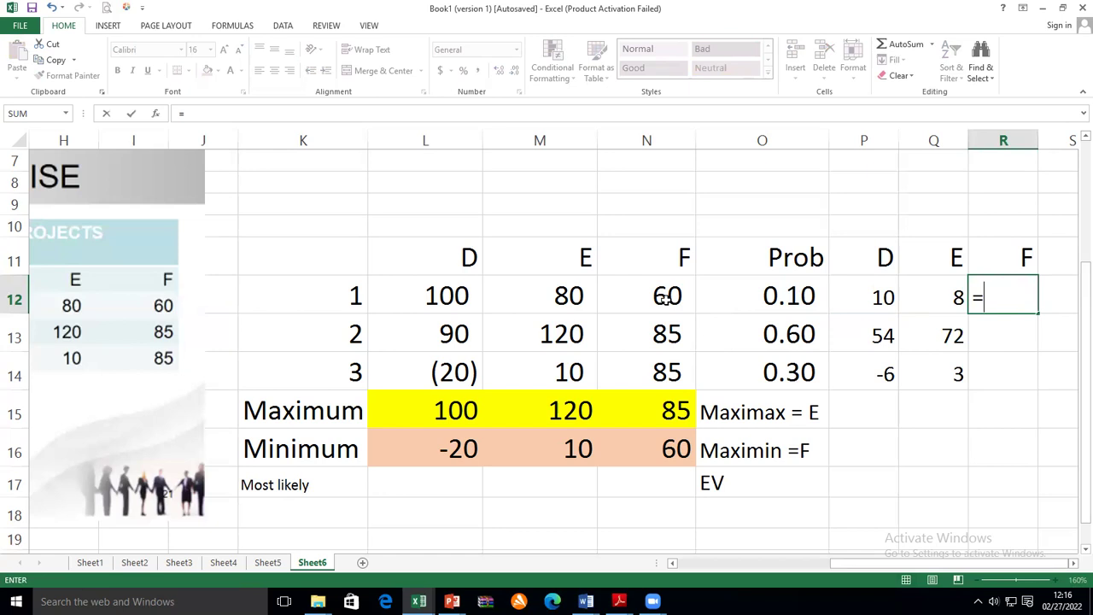
left_click(789, 299)
type("*")
left_click(683, 298)
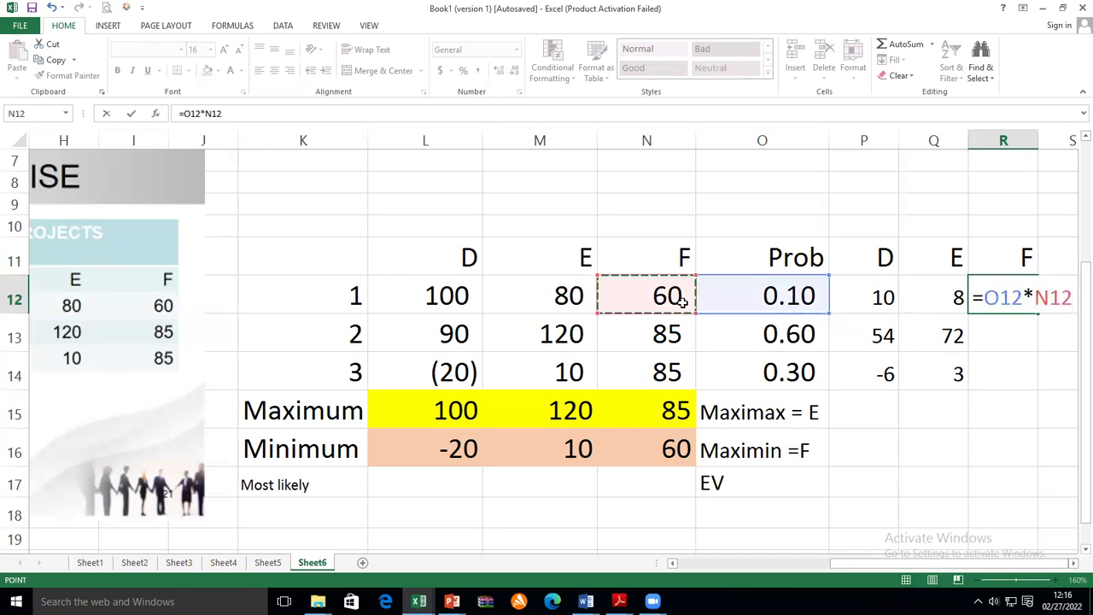
key("Return")
left_click(1005, 308)
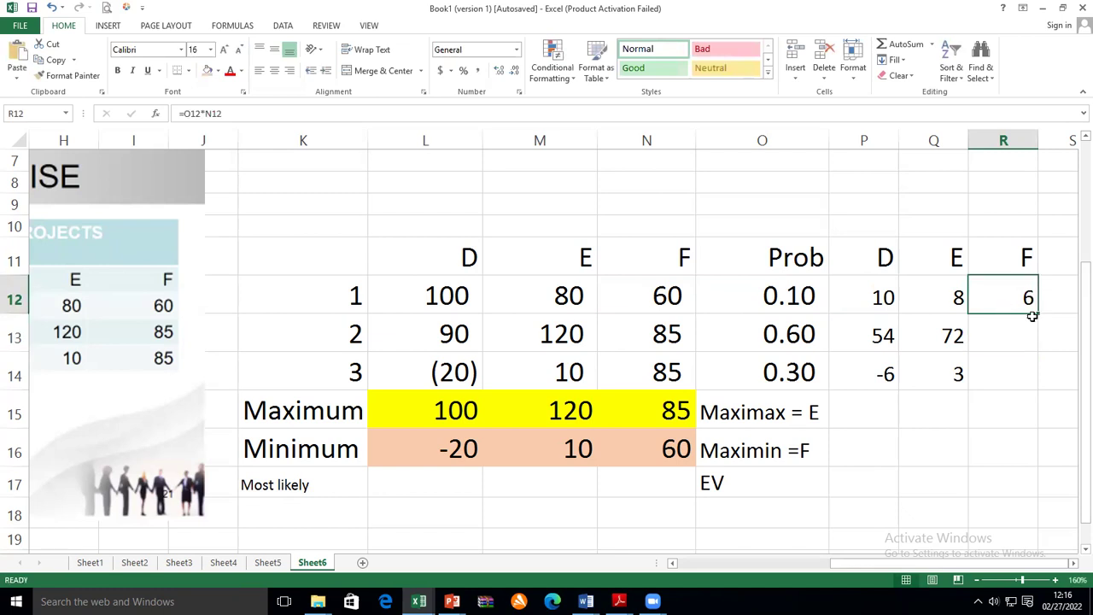
left_click_drag(1033, 315, 1030, 378)
Match the weighted payoffs in P12:R14 to the payoff table by setting their font size to 20.
left_click(871, 294)
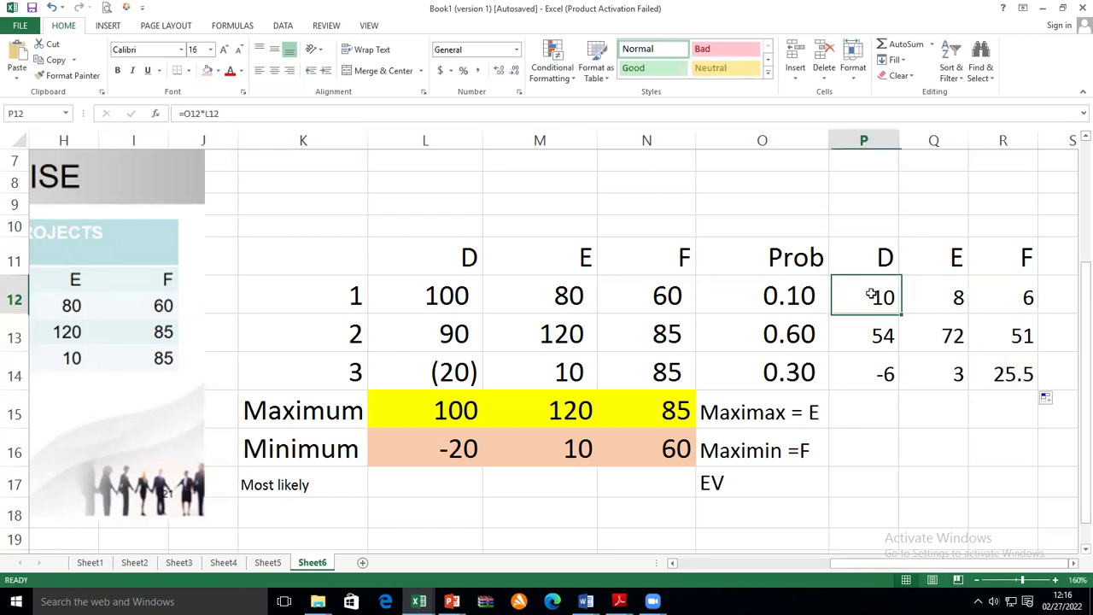
left_click(647, 291)
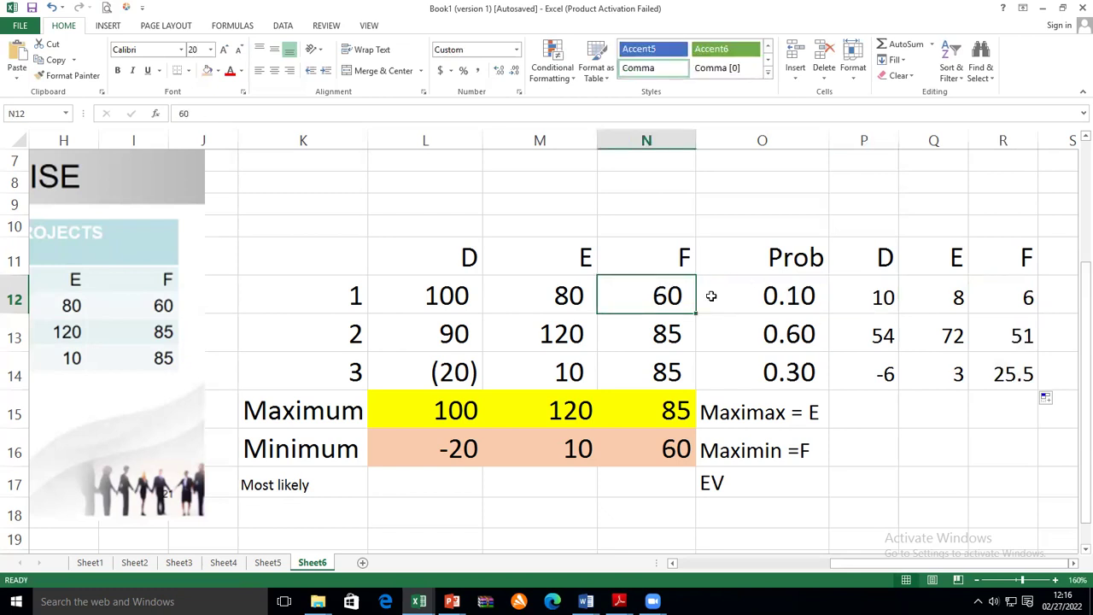
left_click_drag(861, 299, 990, 363)
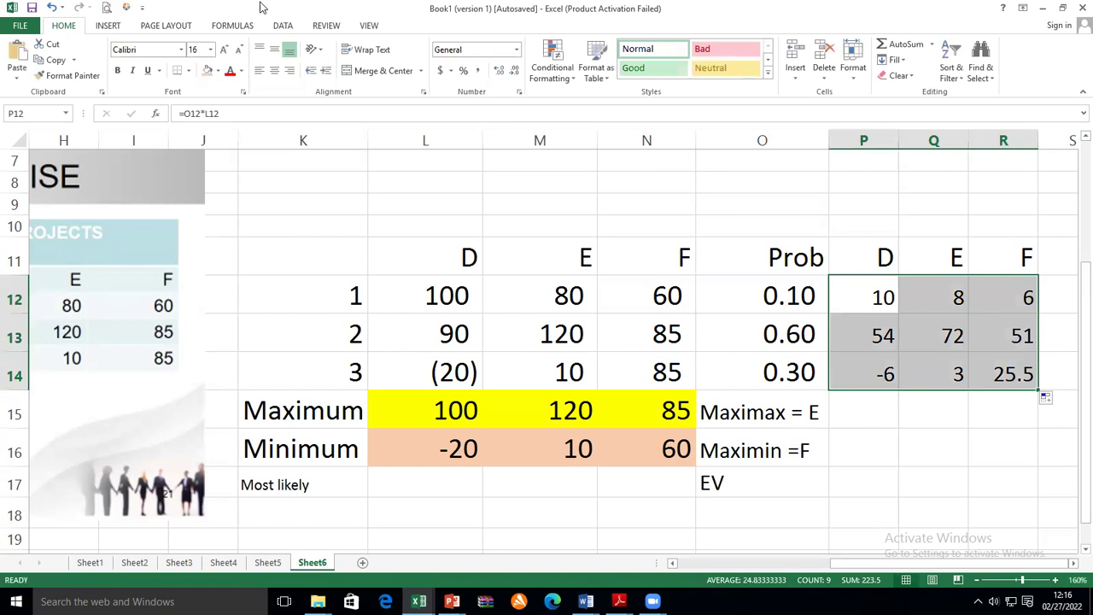
left_click(210, 50)
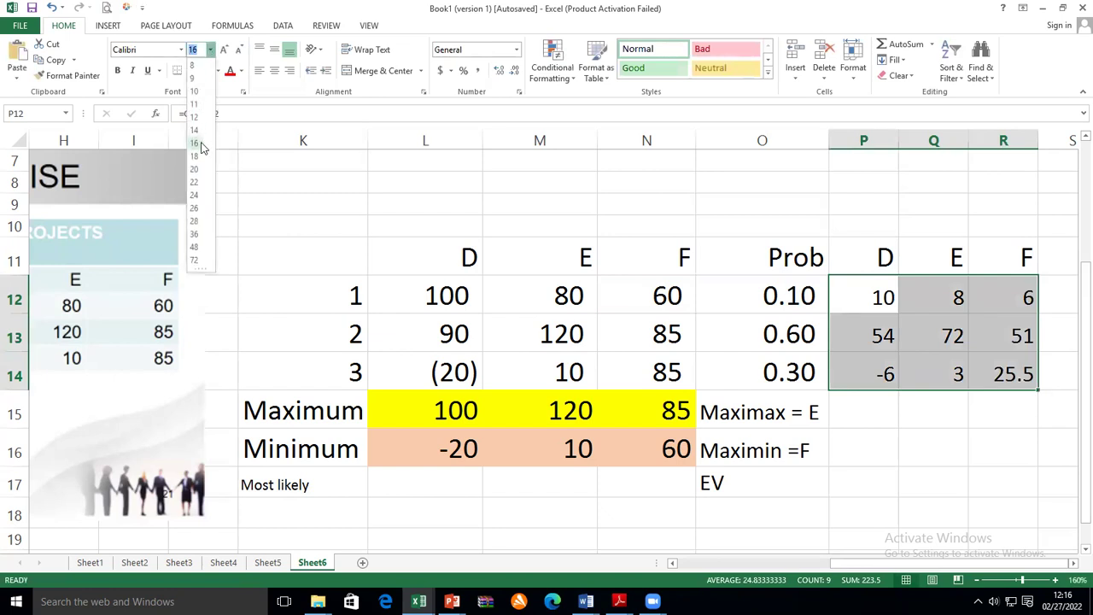
left_click(196, 169)
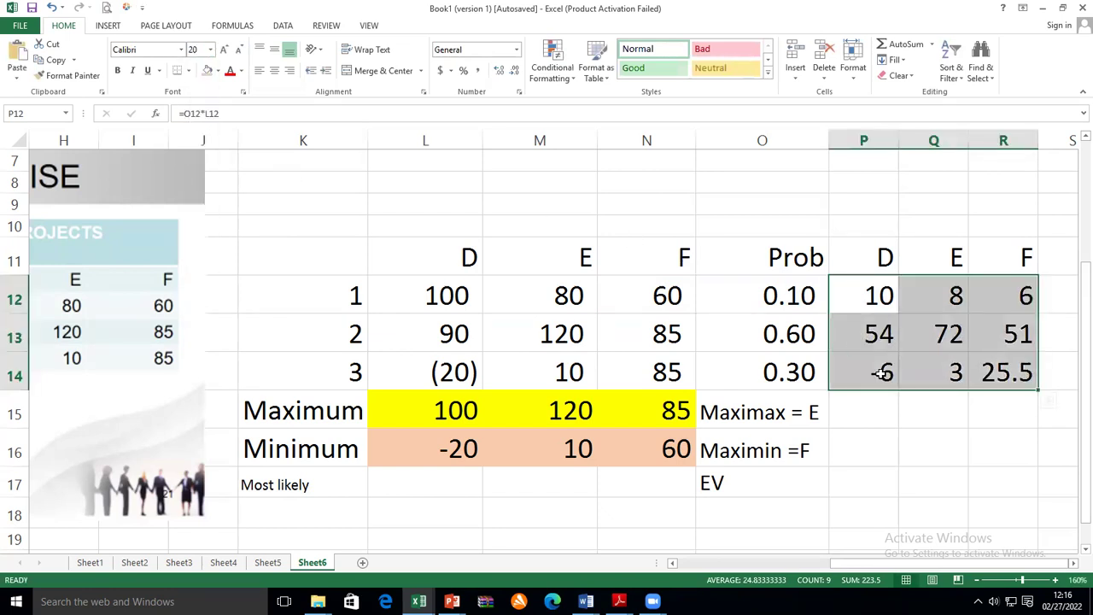
Total project D's weighted payoffs in P15 with AutoSum over P12:P14.
left_click(885, 409)
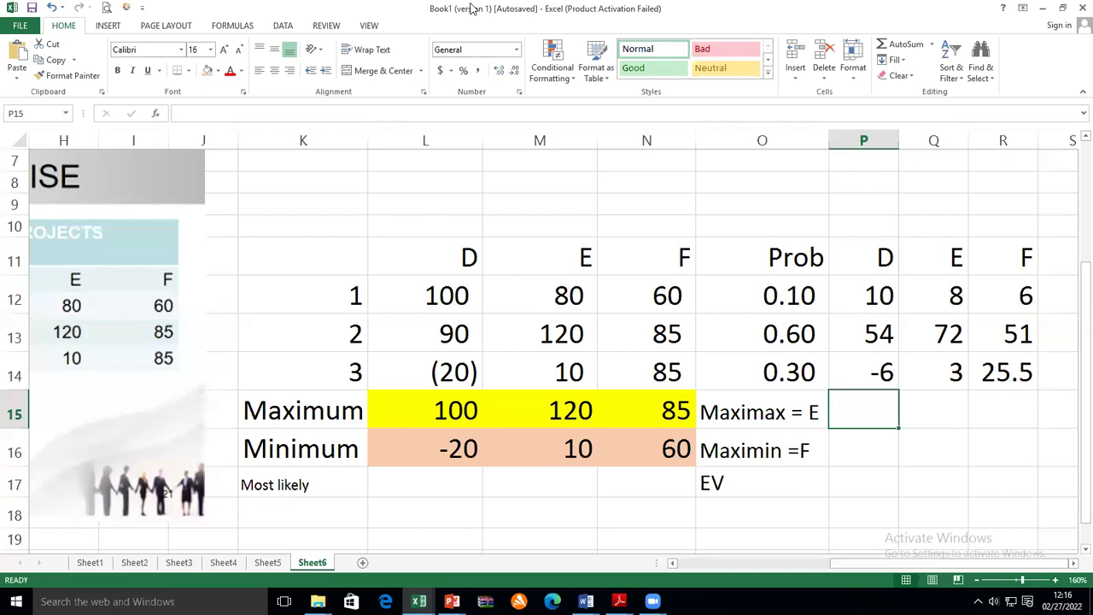
left_click(865, 410)
left_click(901, 44)
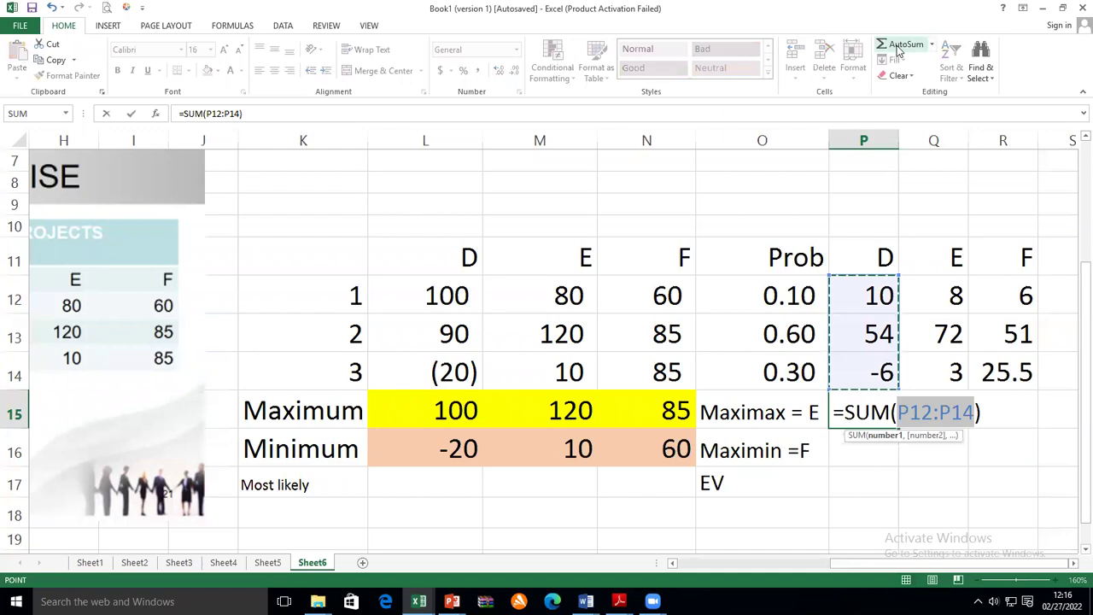
key("Return")
Format the total in P15 as size 20, bold, with a top and double bottom border, and fill it across to R15.
left_click(849, 417)
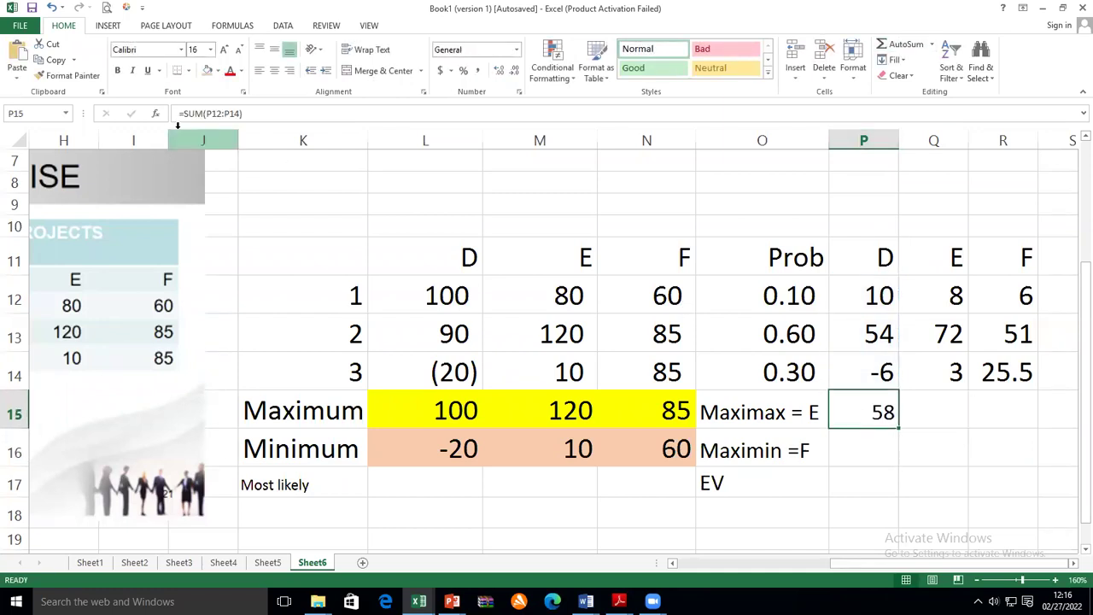
left_click(210, 50)
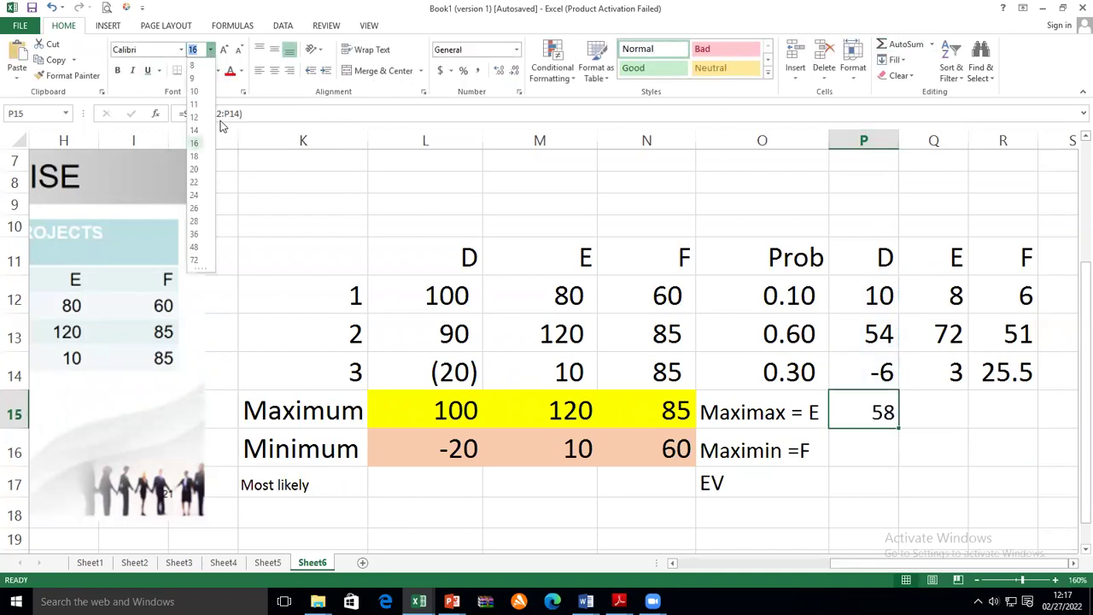
left_click(196, 172)
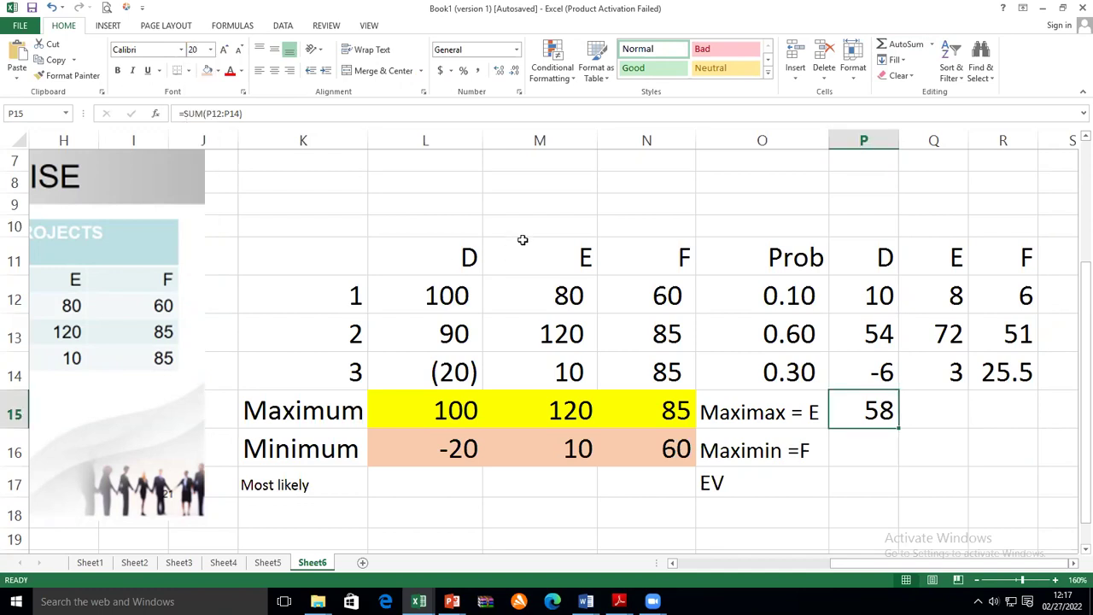
left_click(116, 73)
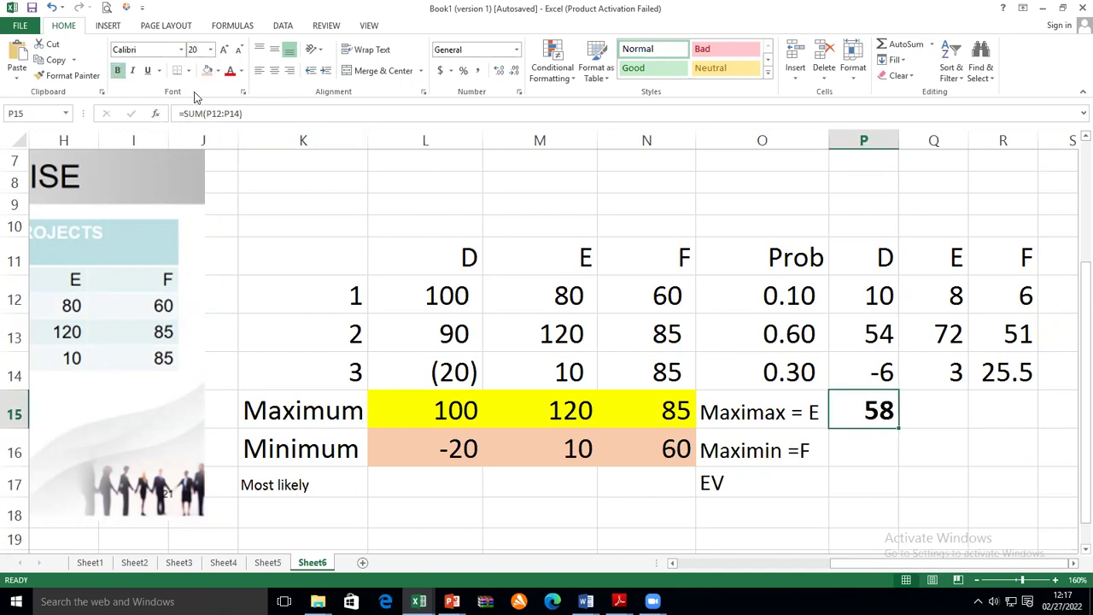
left_click(189, 70)
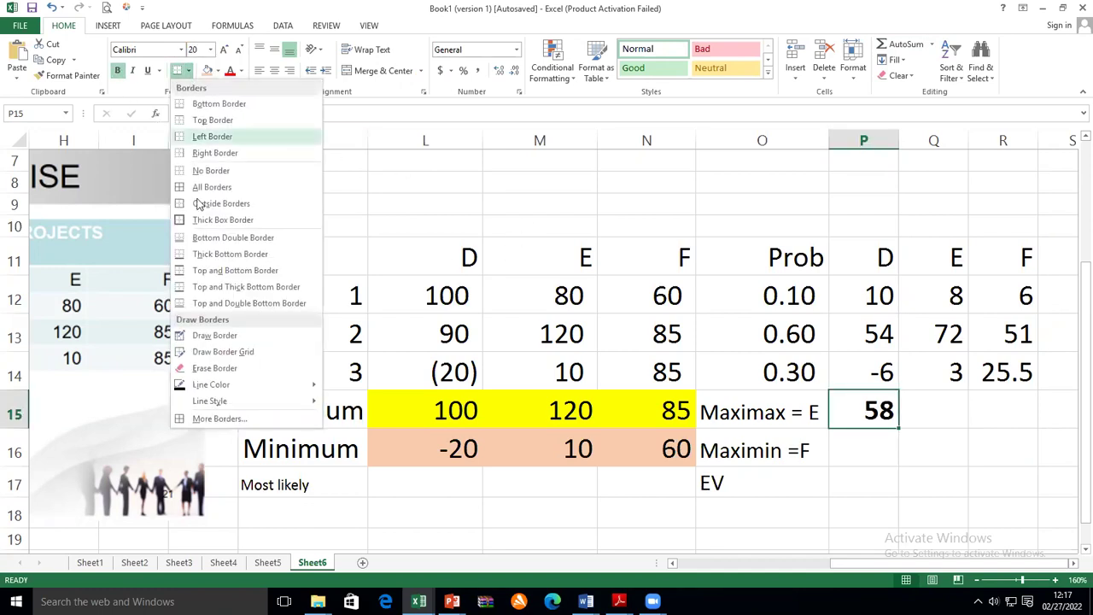
left_click(188, 305)
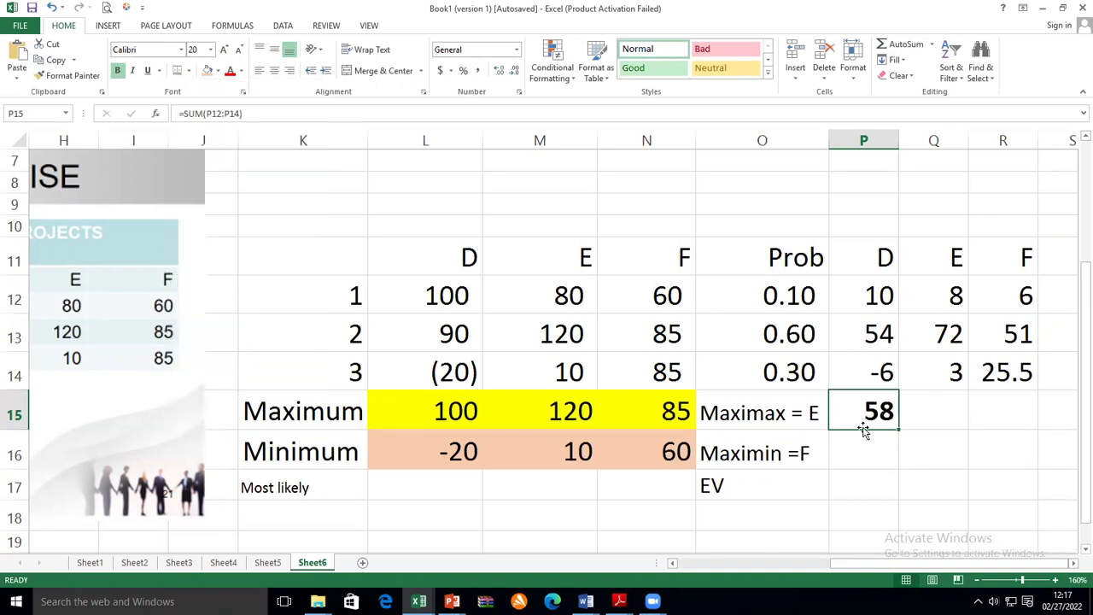
left_click_drag(898, 431, 1036, 421)
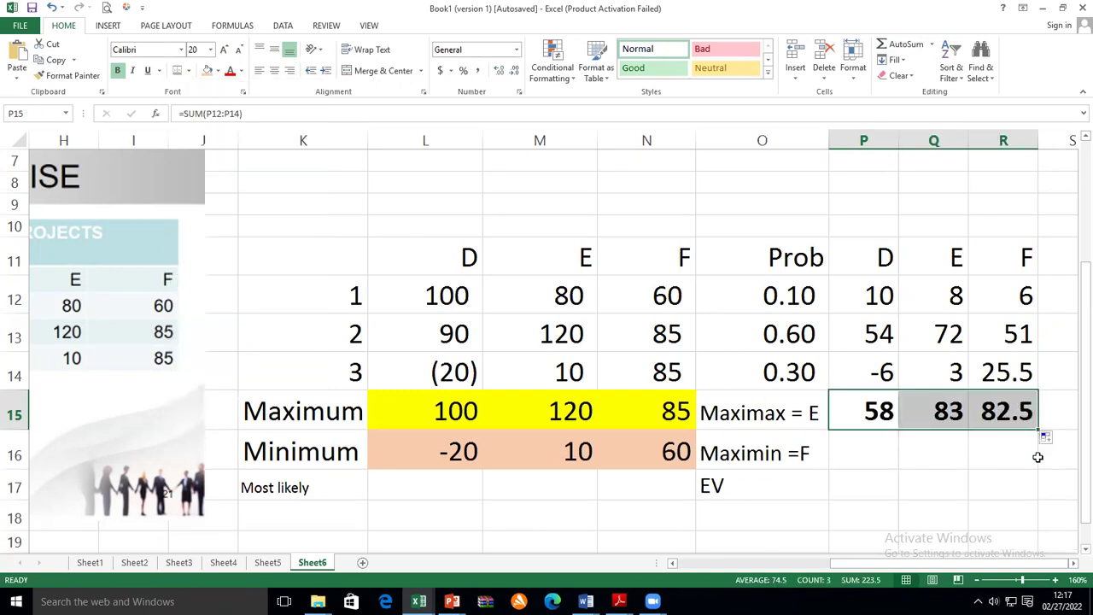
left_click(858, 476)
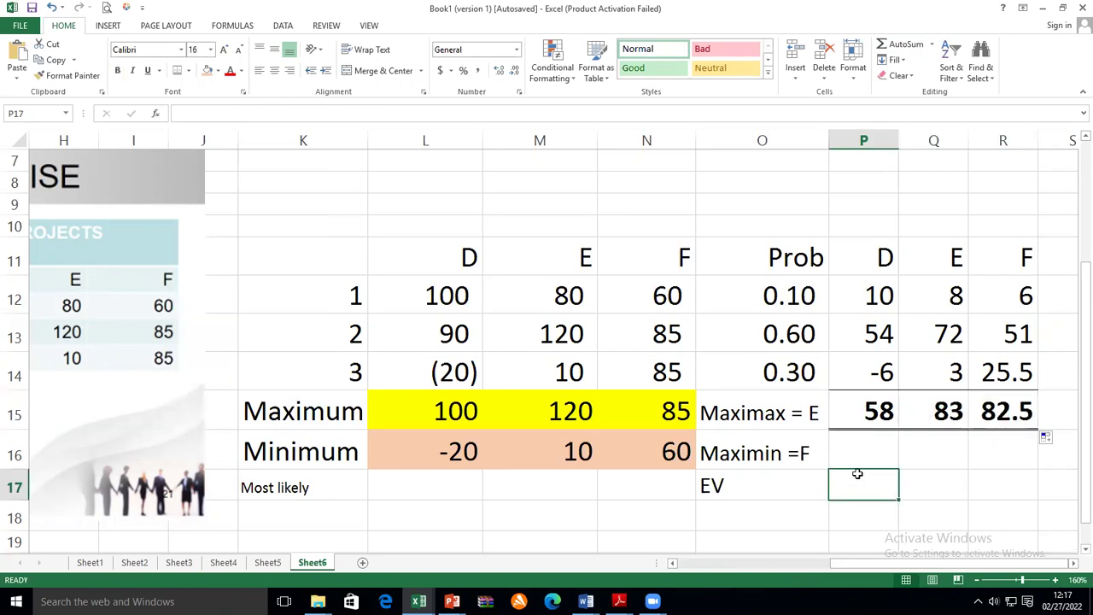
Complete the expected value label in O17 so it reads "EV = E".
left_click(948, 412)
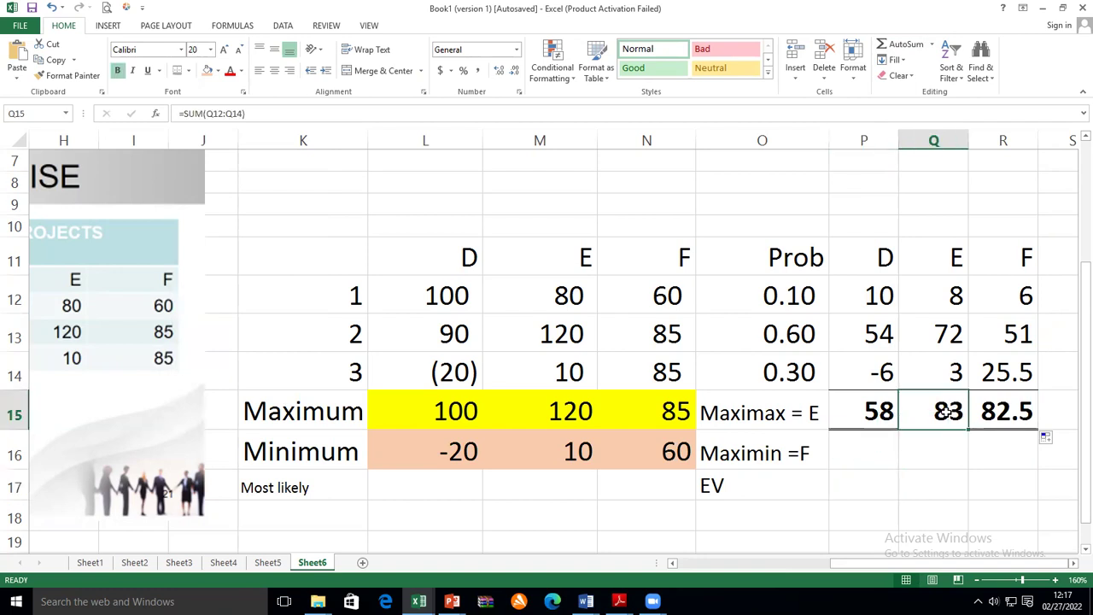
left_click(714, 493)
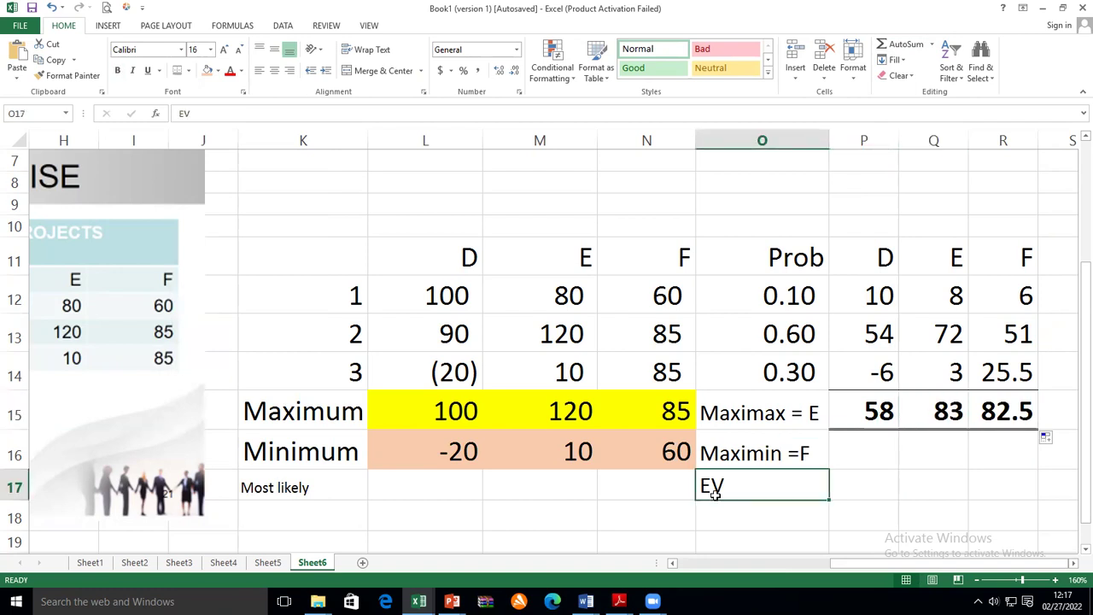
left_click(192, 112)
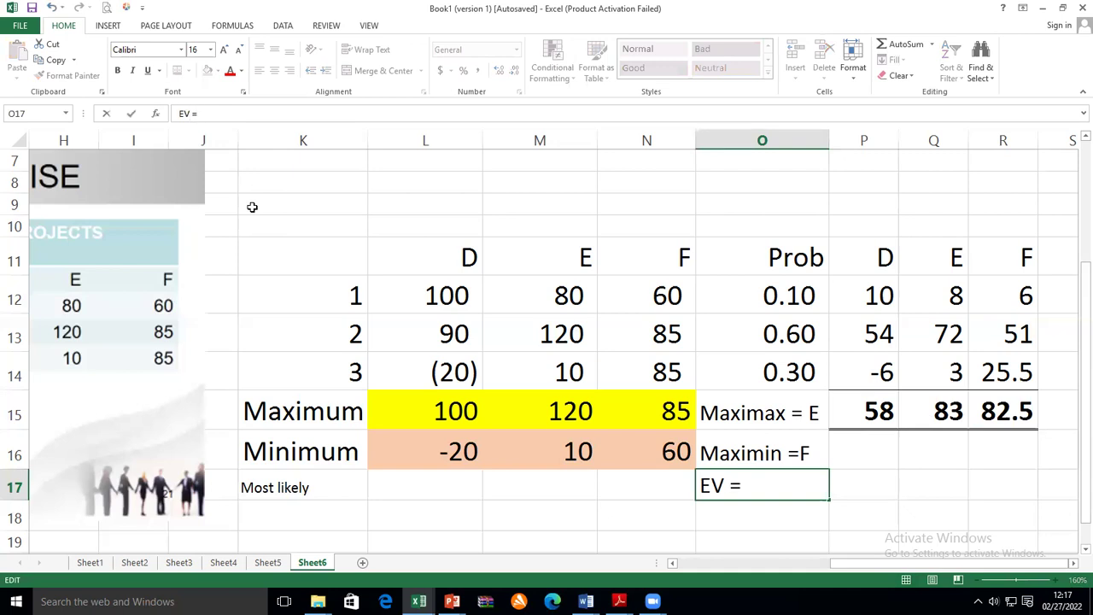
type("= e")
key("BackSpace")
type("E")
left_click(845, 474)
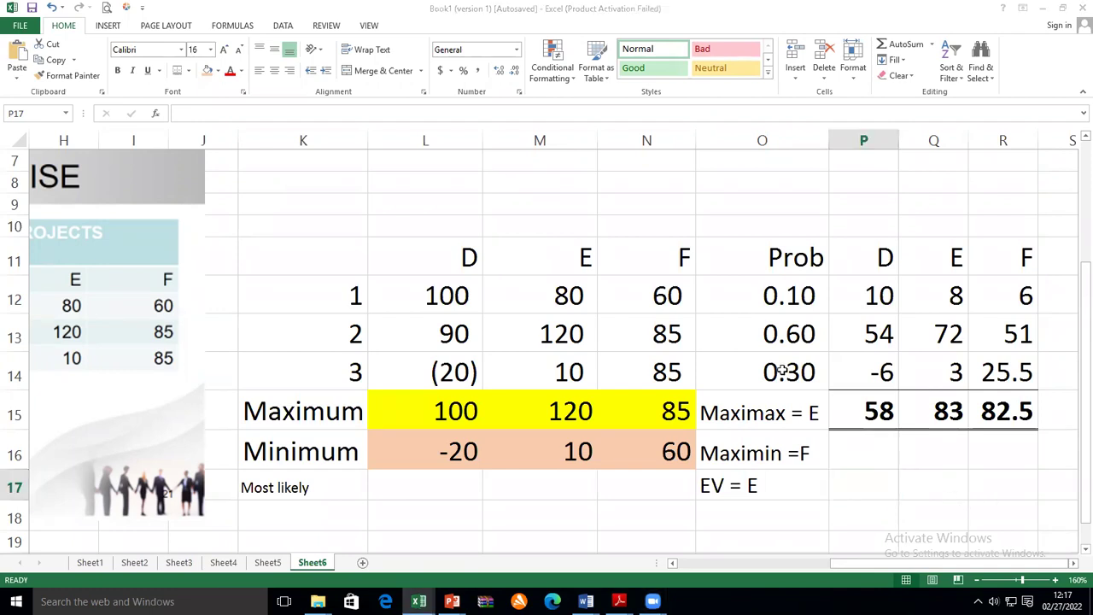
Highlight project E's expected value total in Q15 with the light orange fill used on the Minimum row.
left_click(932, 412)
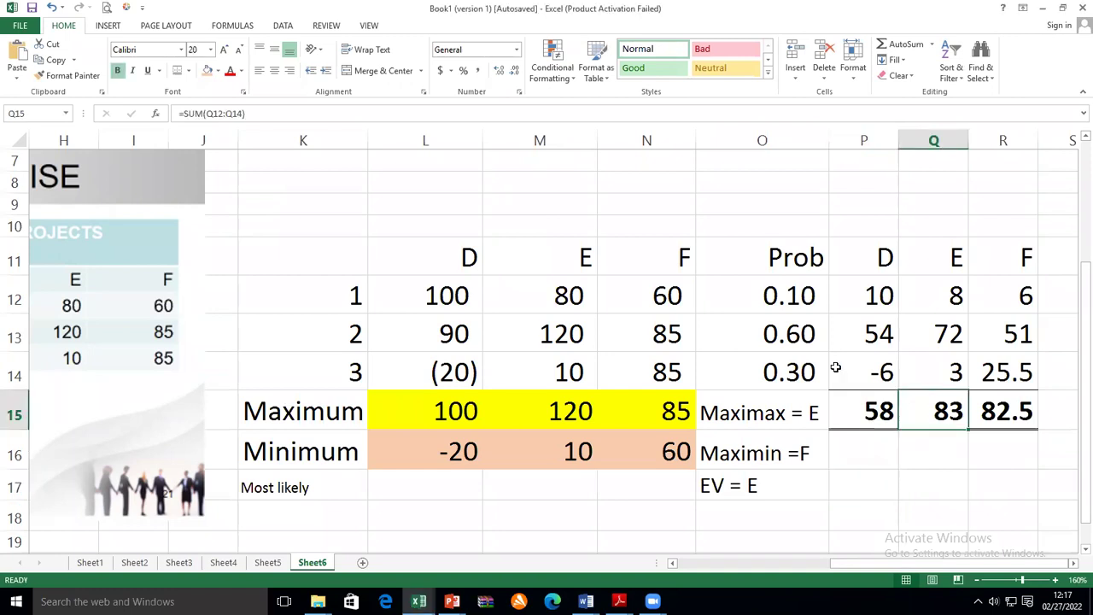
left_click(207, 71)
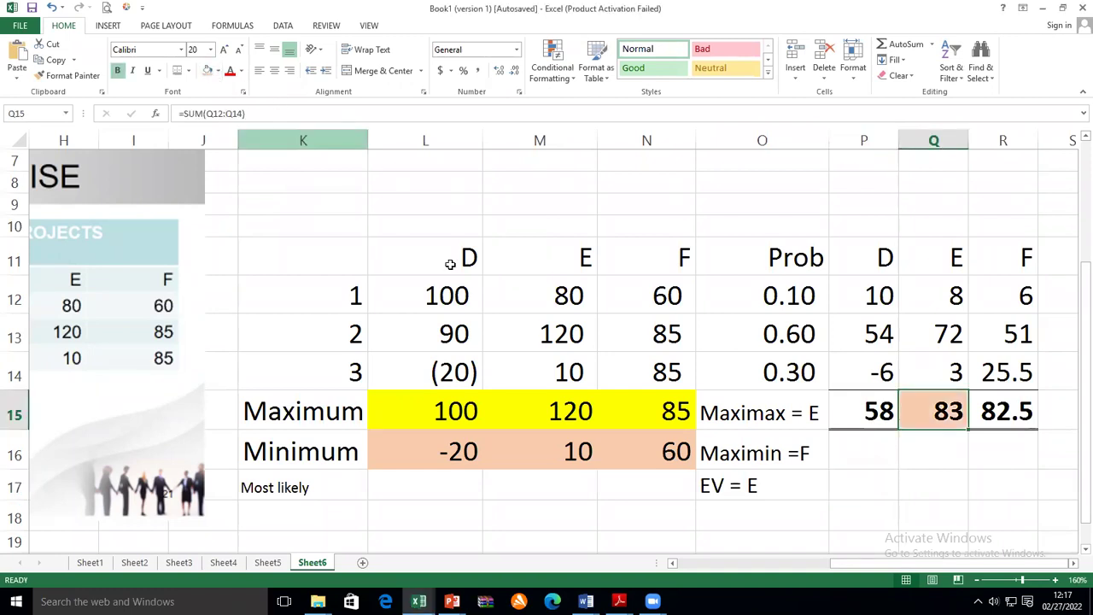
left_click(971, 449)
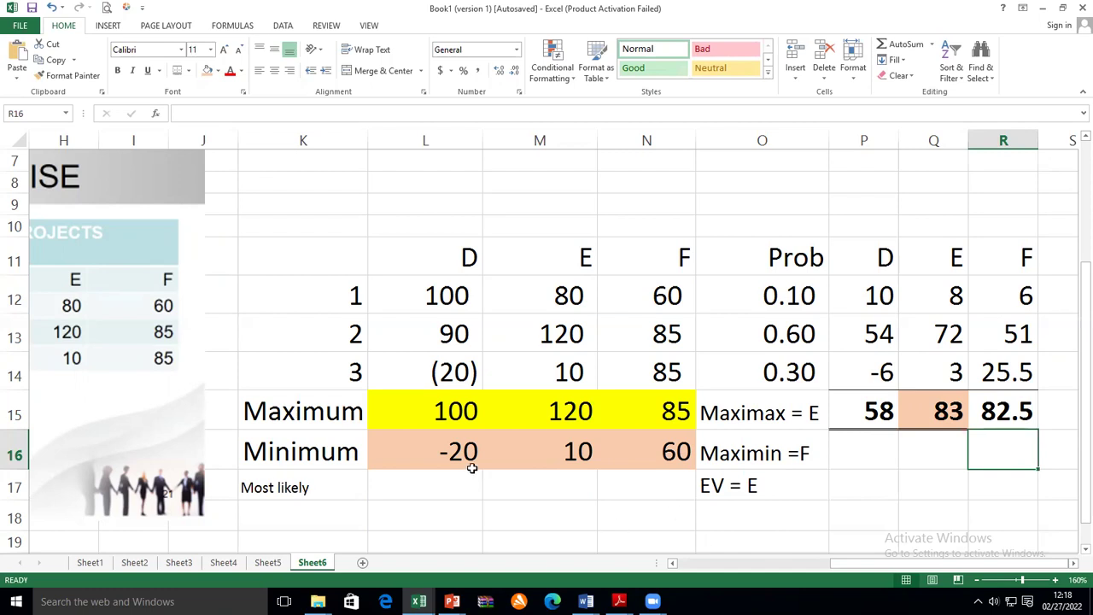
Copy the project headings D, E and F from L11:N11 and paste them into L20:N20 to start a second table.
scroll(471, 468, "down", 1)
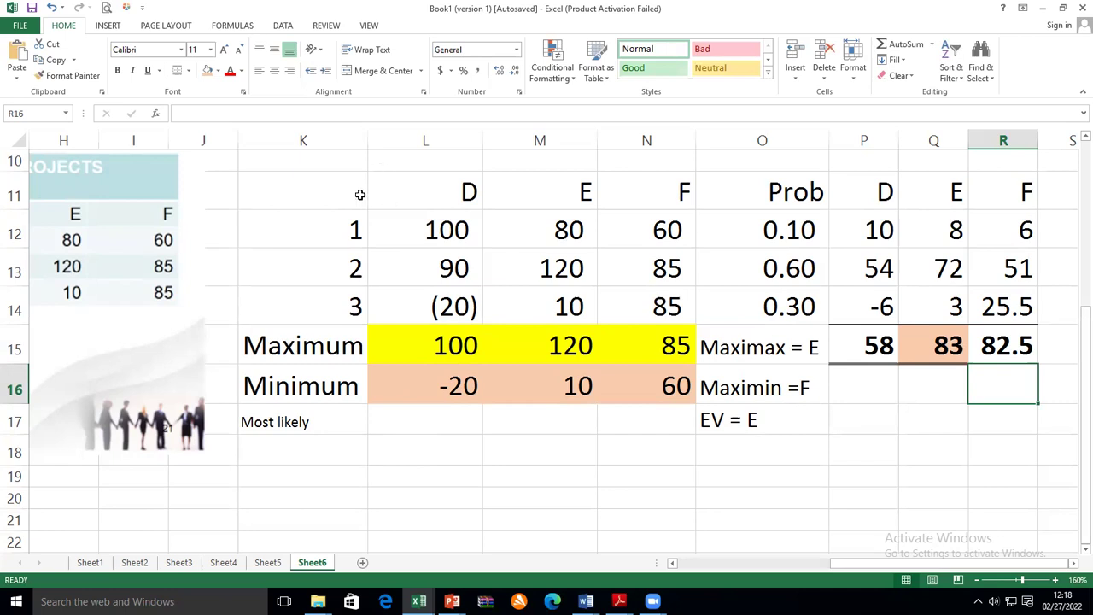
left_click_drag(357, 197, 651, 333)
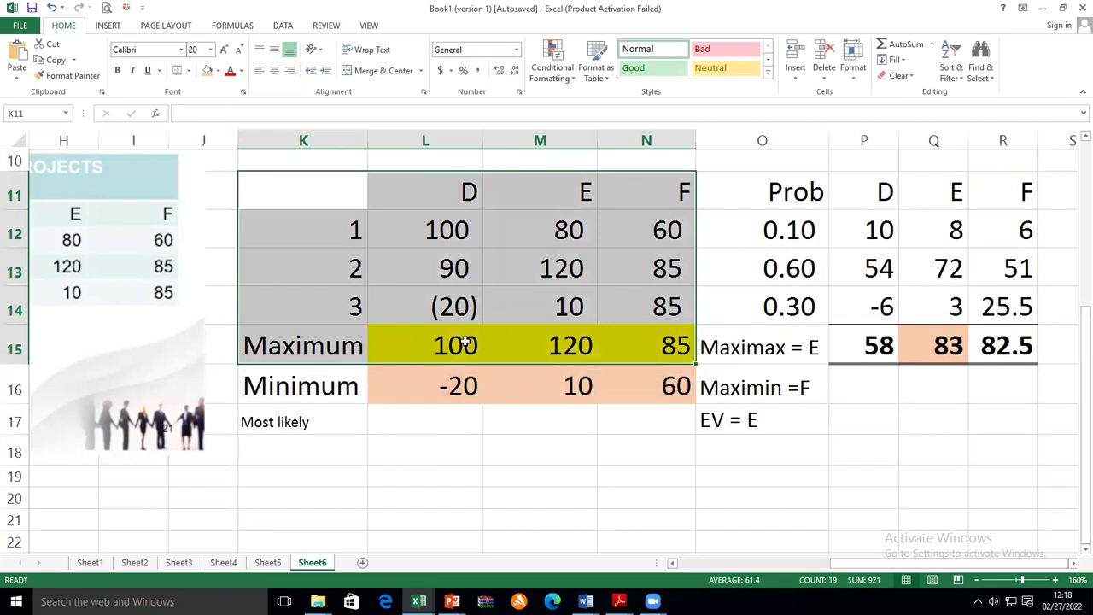
left_click(393, 182)
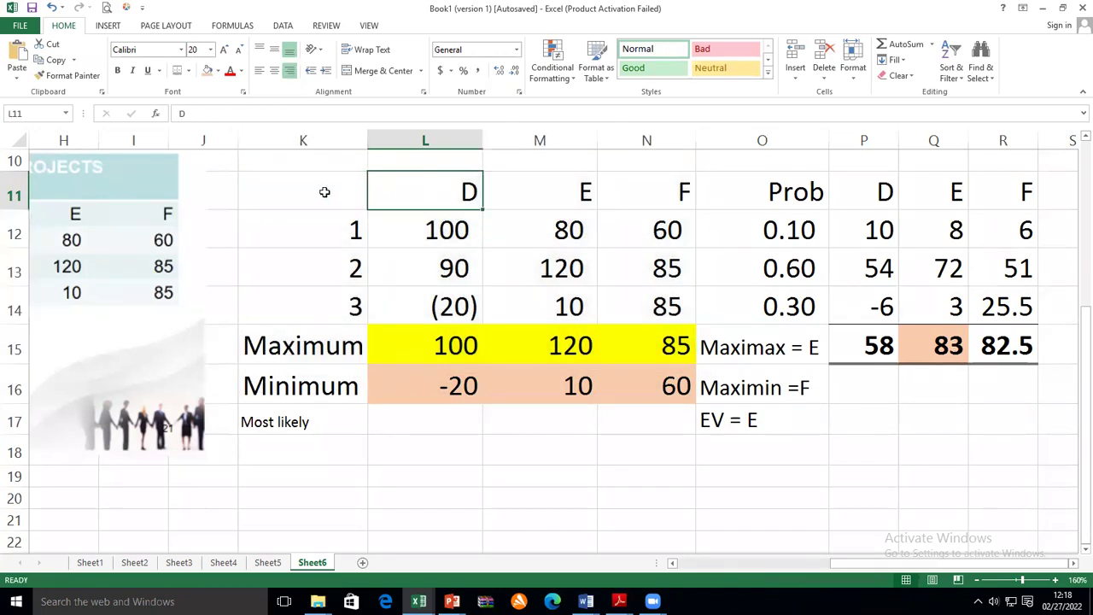
left_click_drag(415, 188, 569, 188)
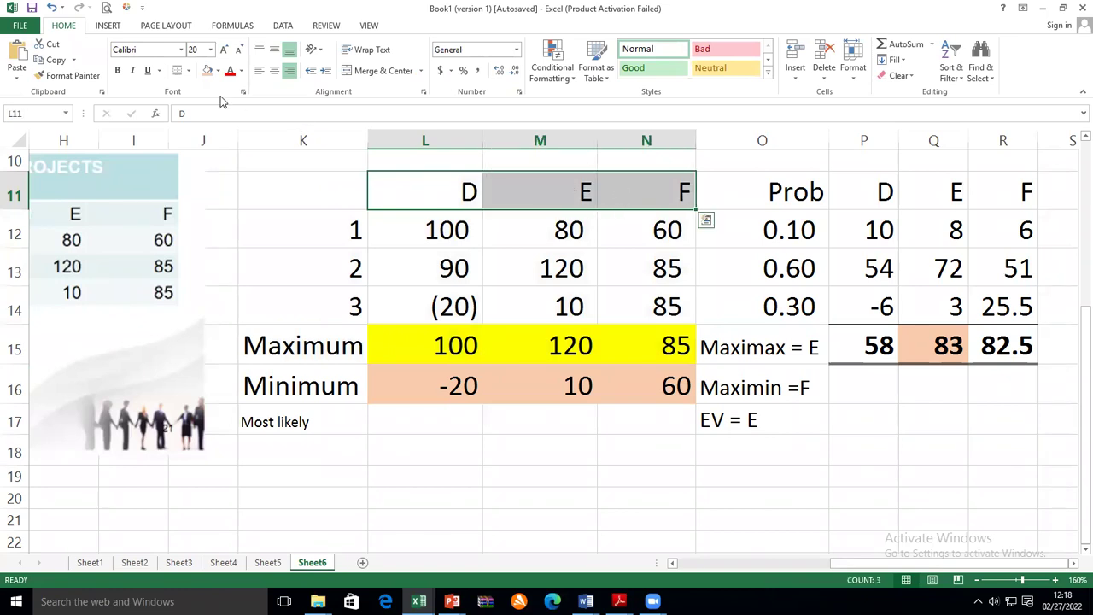
left_click(53, 60)
left_click(427, 497)
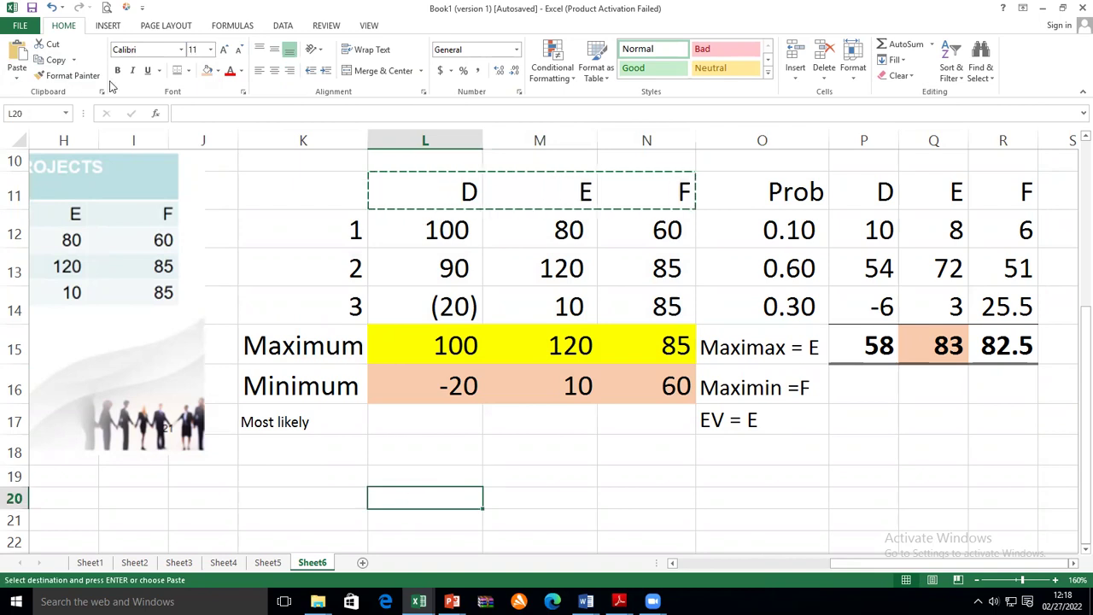
left_click(16, 56)
scroll(638, 378, "down", 3)
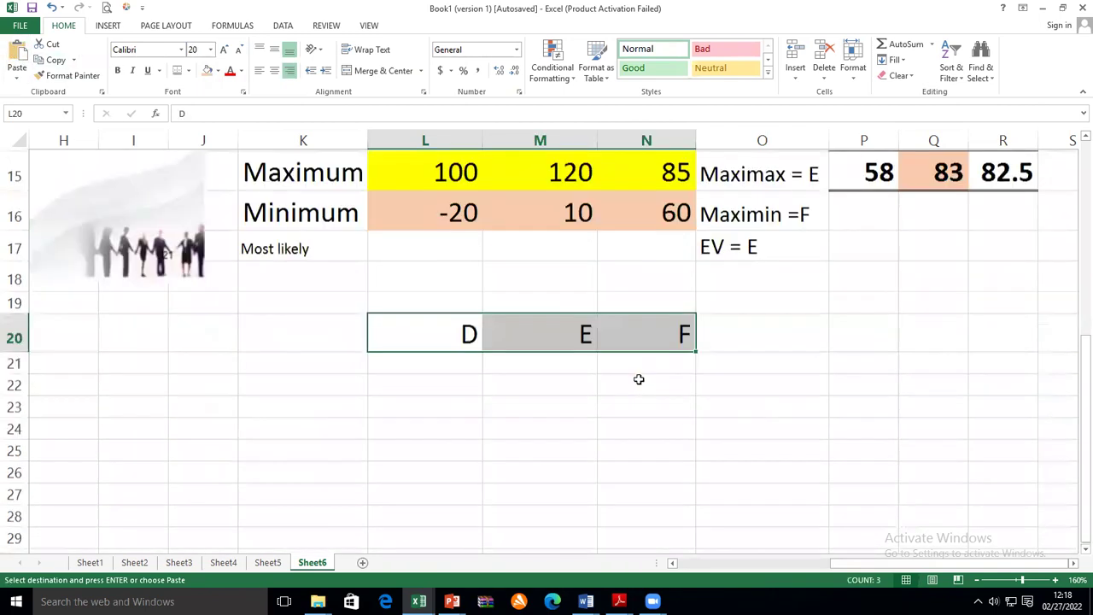
Copy the outcome numbers 1 to 3 from K12:K14 and paste them into K21:K23 as the new table's row labels.
scroll(454, 291, "up", 4)
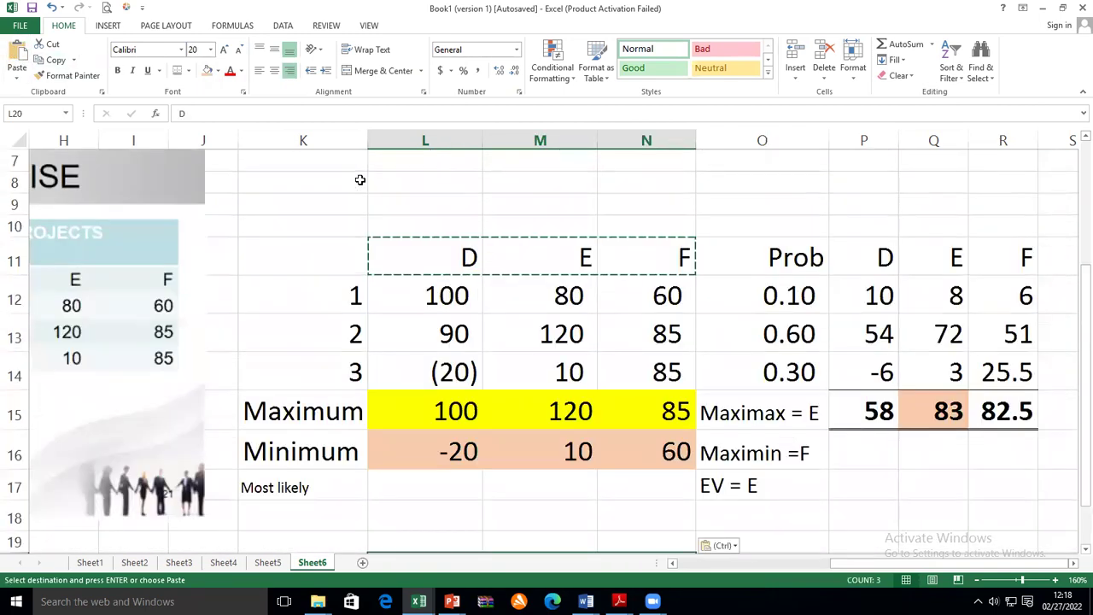
left_click_drag(334, 281, 361, 368)
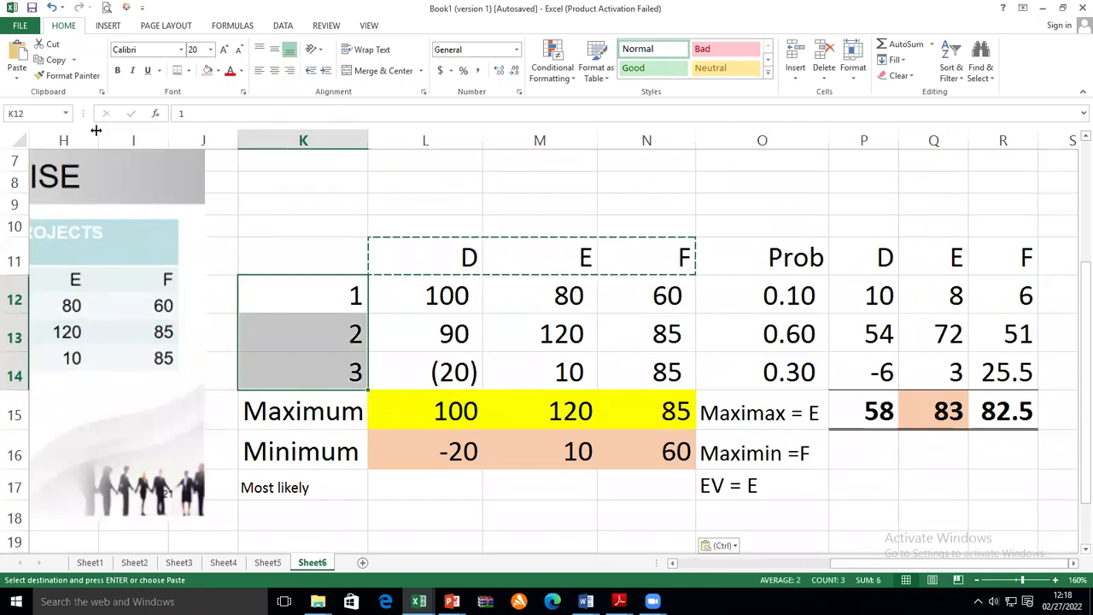
left_click(54, 59)
scroll(622, 413, "down", 4)
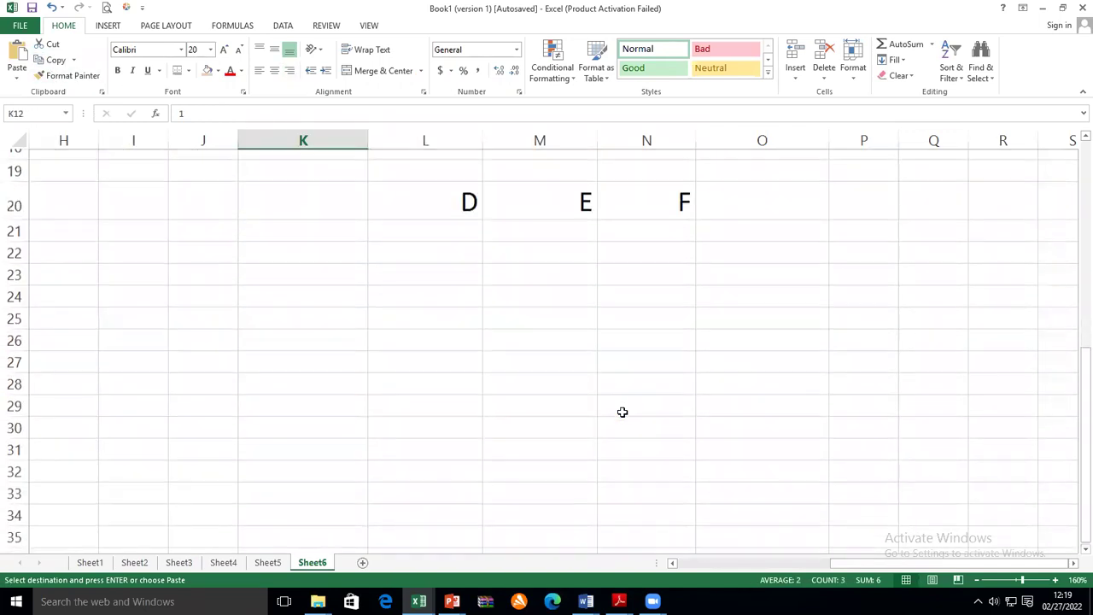
left_click(319, 222)
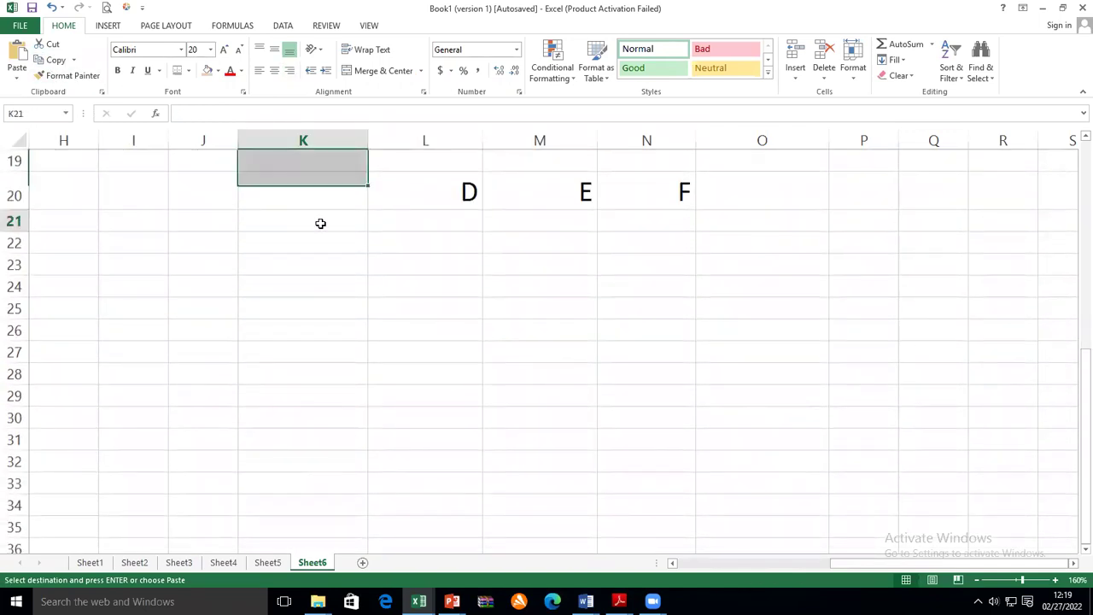
left_click(19, 53)
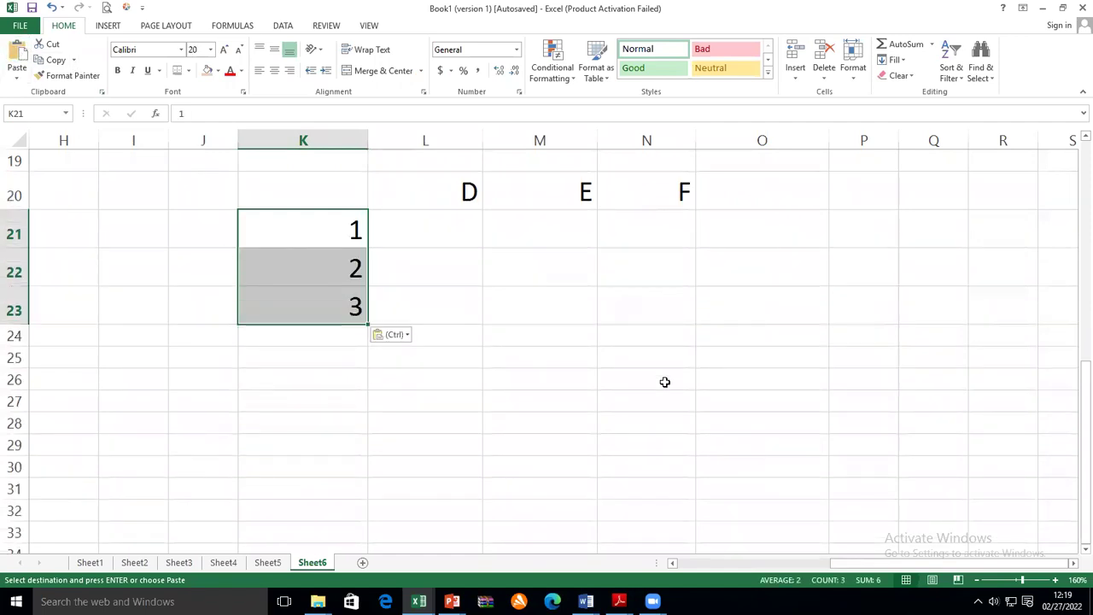
left_click(672, 366)
Circle outcome 1, its row of payoffs, the 100 payoff and project D's heading in the payoff table with the annotation pen.
scroll(769, 320, "up", 2)
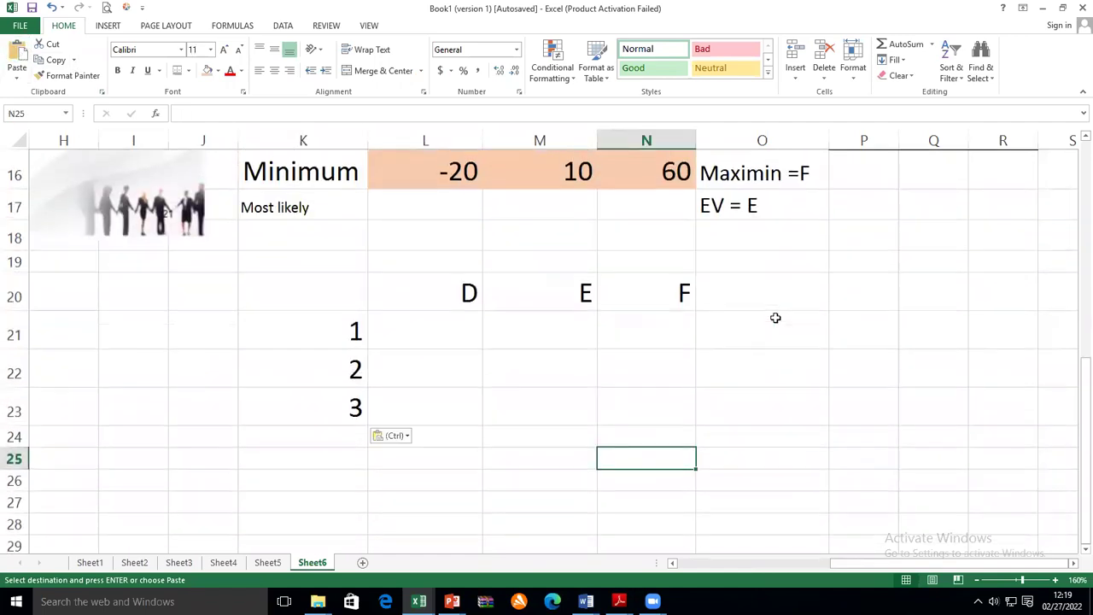
scroll(775, 318, "up", 1)
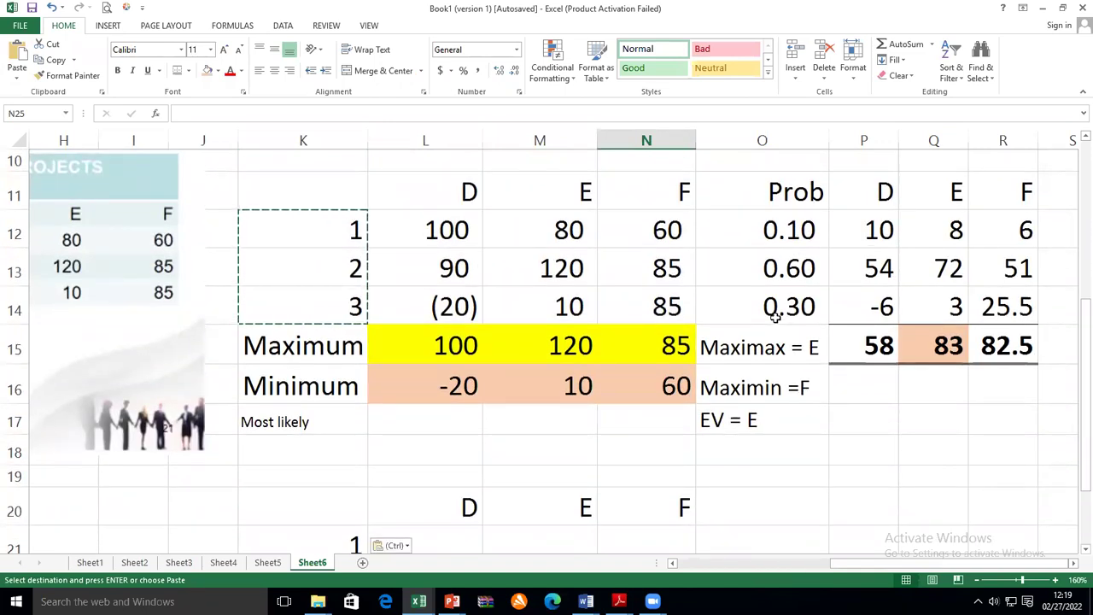
left_click(1078, 551)
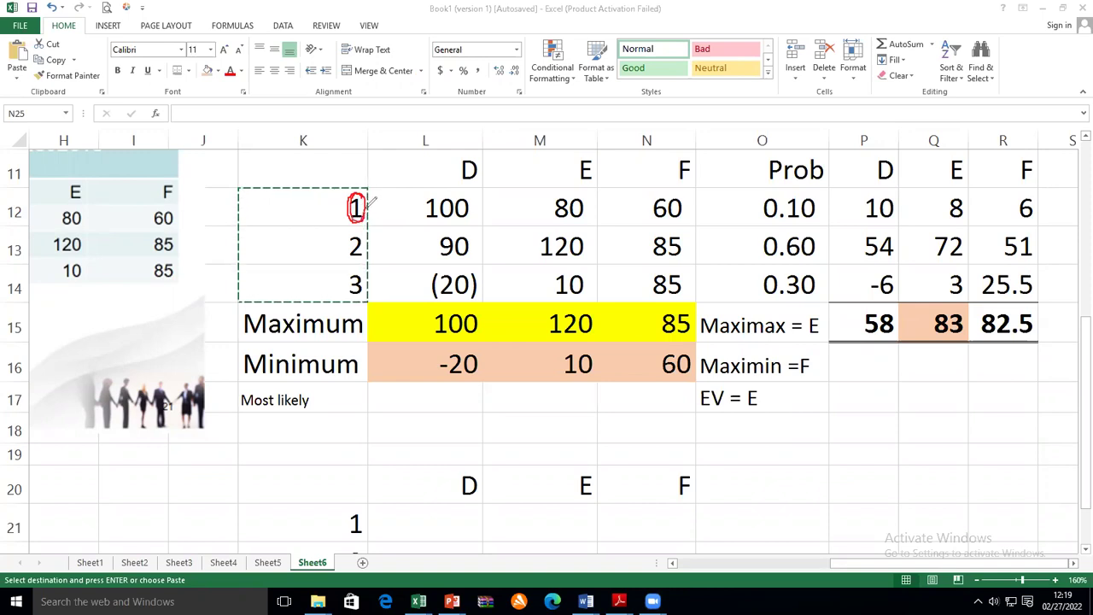
mouse_move(468, 191)
left_mouse_down()
mouse_move(420, 203)
mouse_move(649, 213)
mouse_move(690, 195)
mouse_move(587, 176)
left_mouse_up()
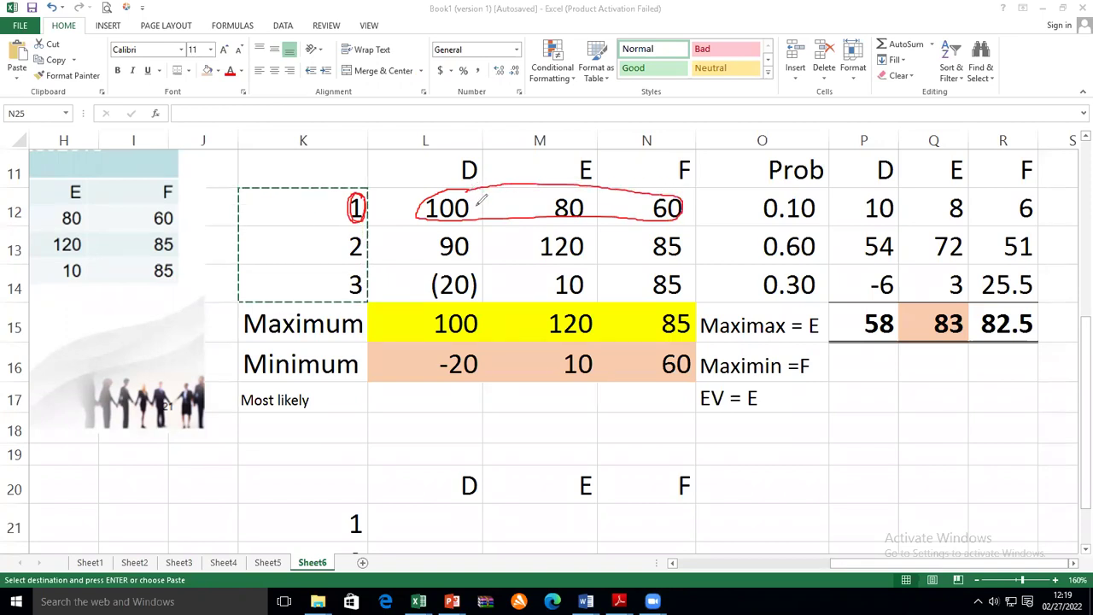
mouse_move(475, 184)
left_mouse_down()
mouse_move(429, 190)
mouse_move(422, 224)
mouse_move(478, 208)
mouse_move(461, 187)
mouse_move(480, 154)
mouse_move(458, 163)
left_mouse_up()
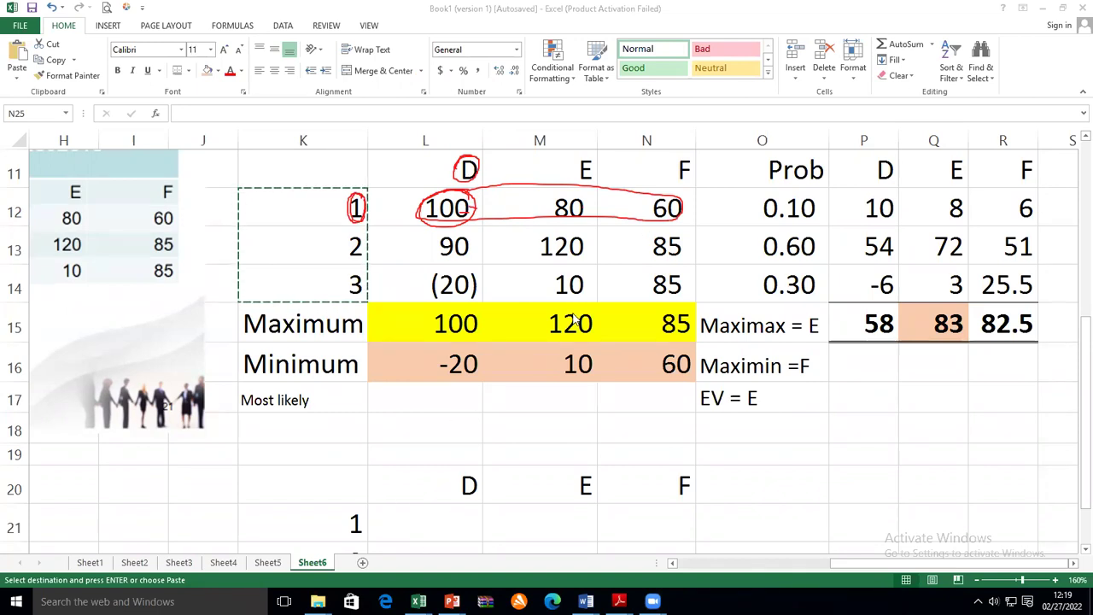
Enter outcome 1's differences from its best payoff in L21:N21: 0 for D, 20 for E and 40 for F.
left_click(438, 526)
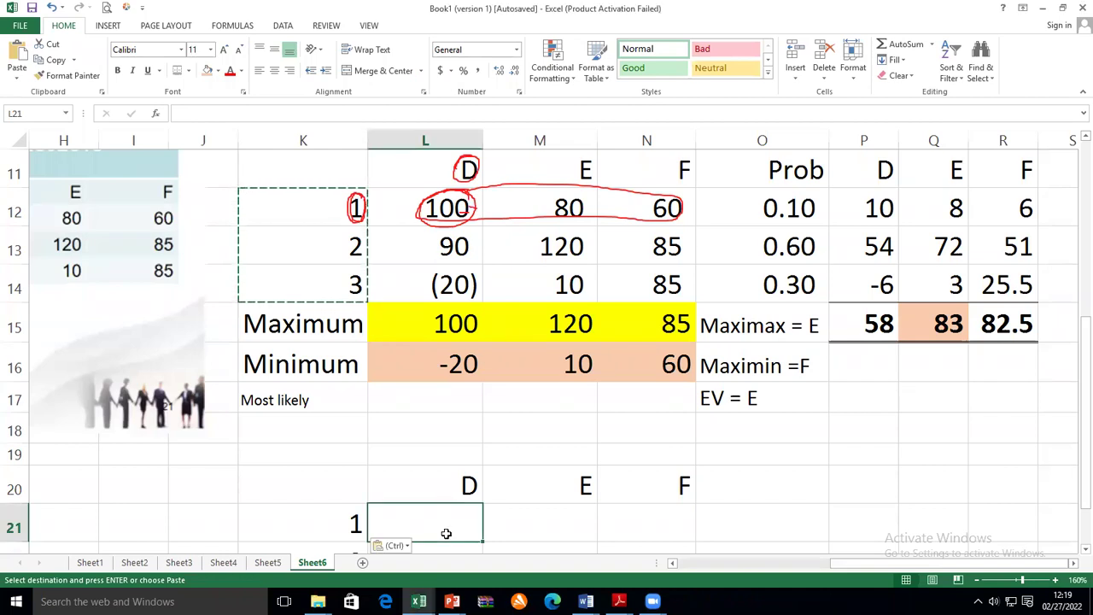
type("0")
key("Tab")
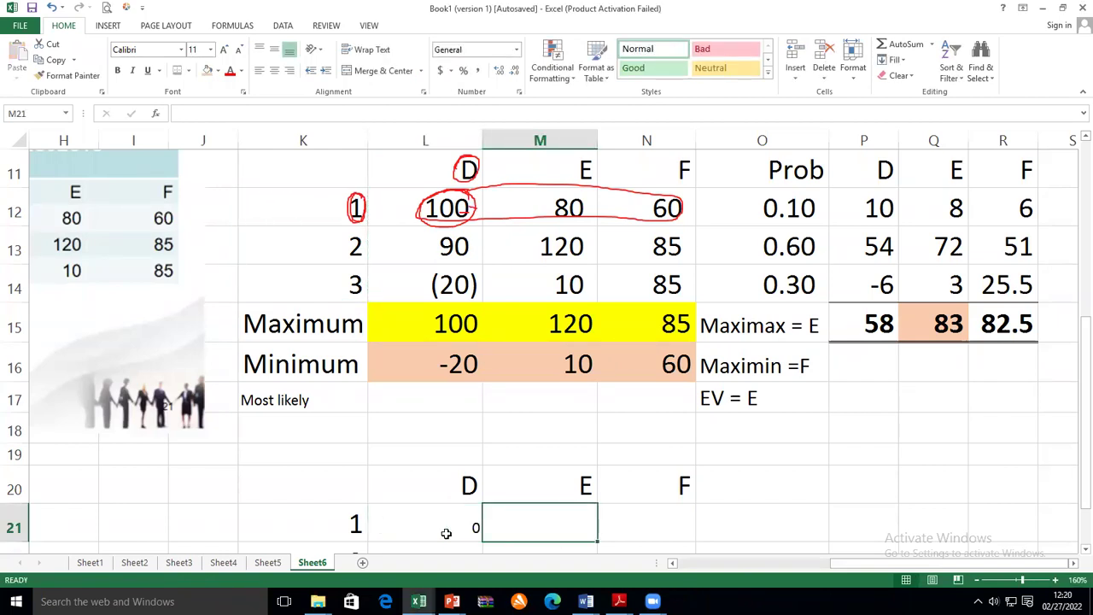
type("20")
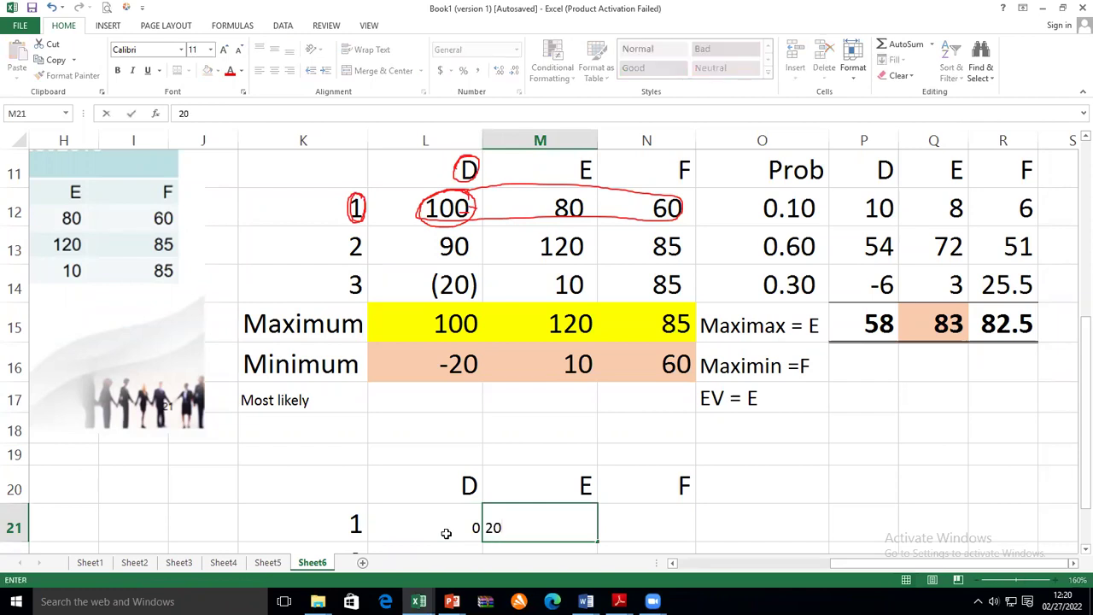
key("Tab")
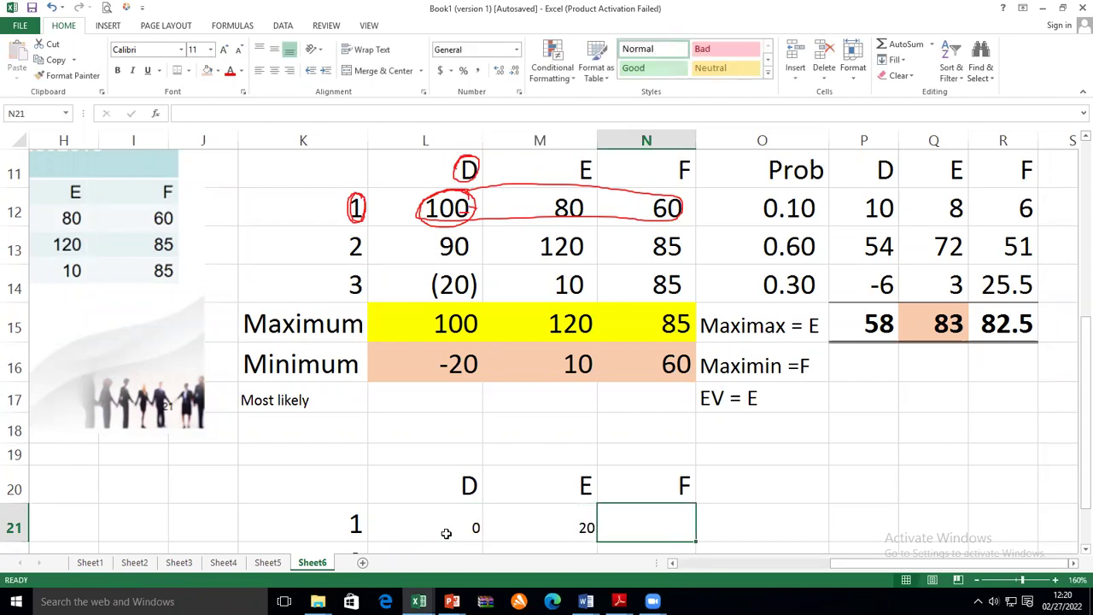
type("40")
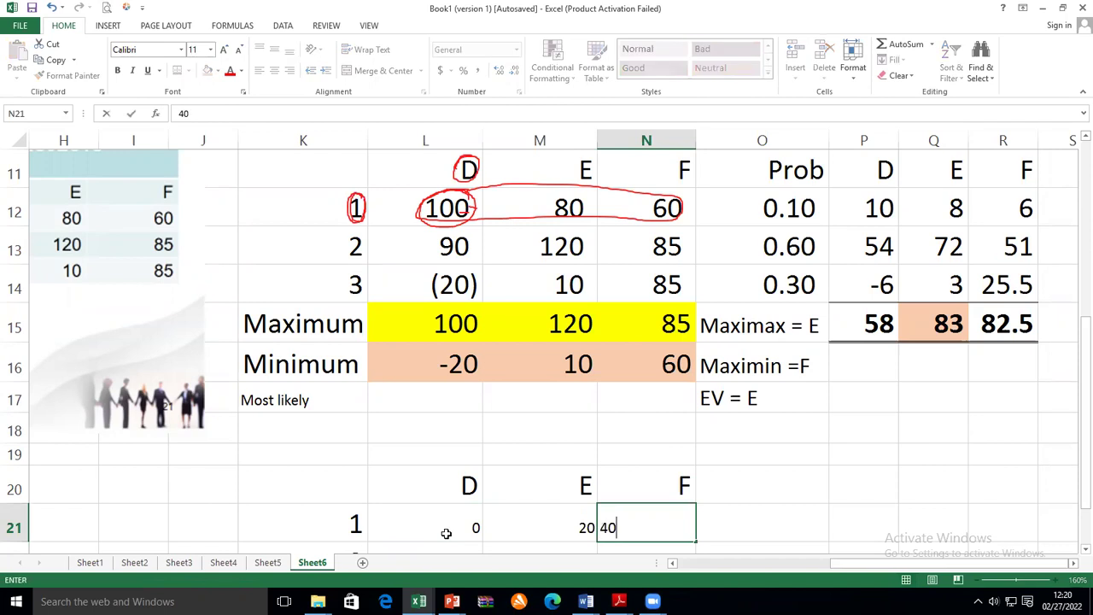
key("Tab")
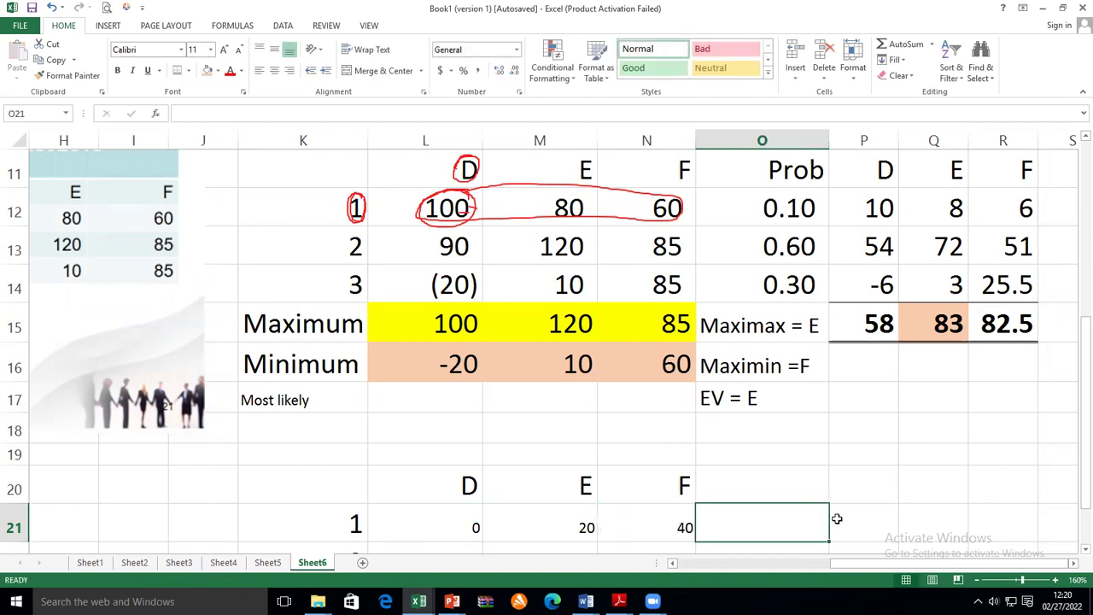
Set the font size of the outcome 1 values in L21:N21 to 20.
left_click_drag(471, 522, 624, 518)
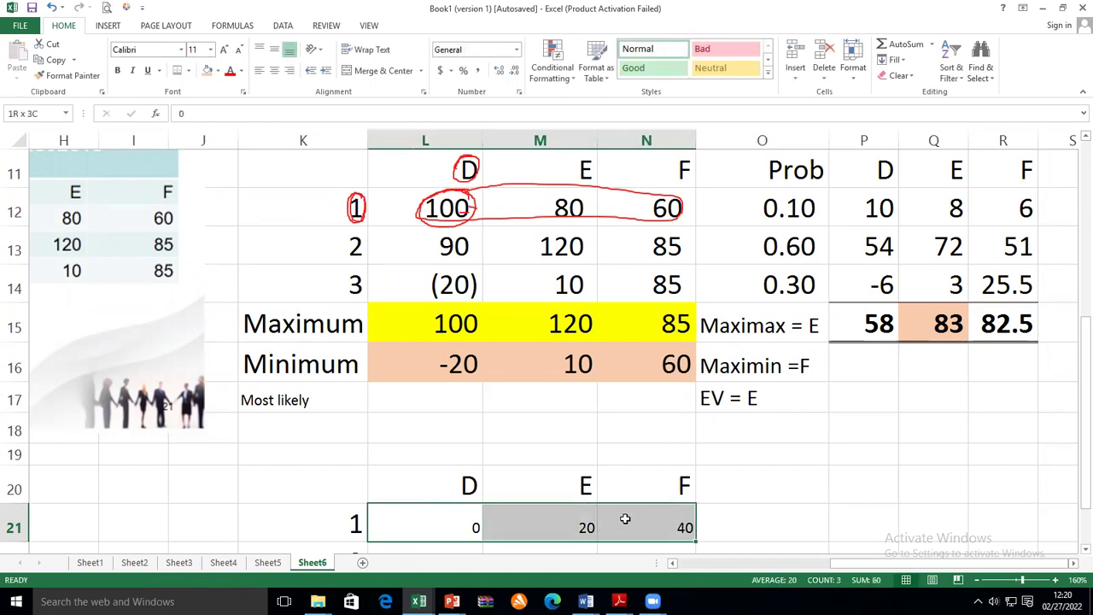
left_click(210, 49)
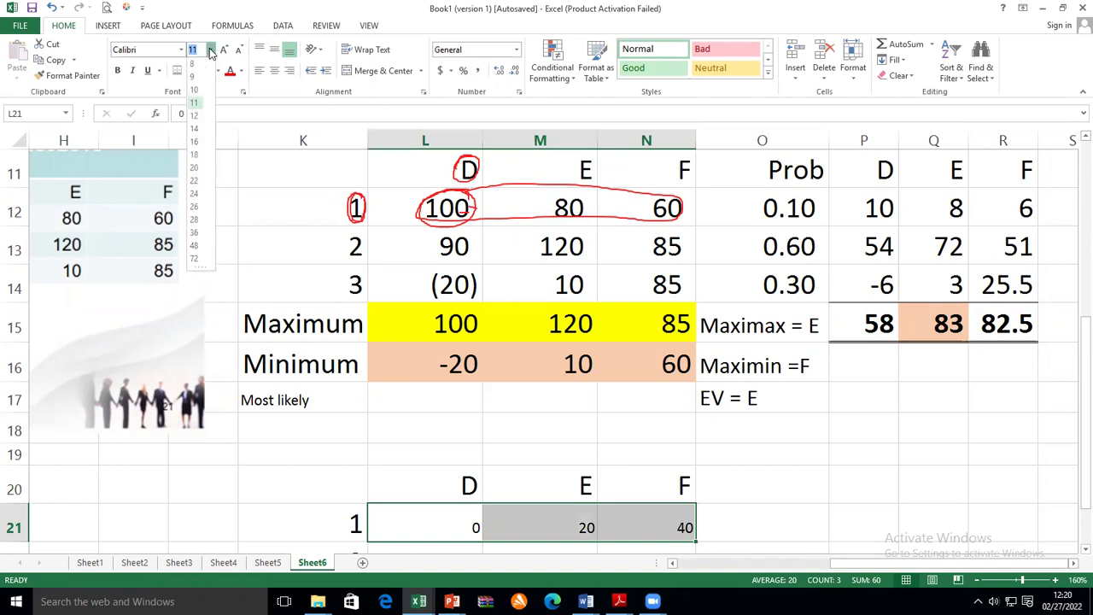
left_click(196, 170)
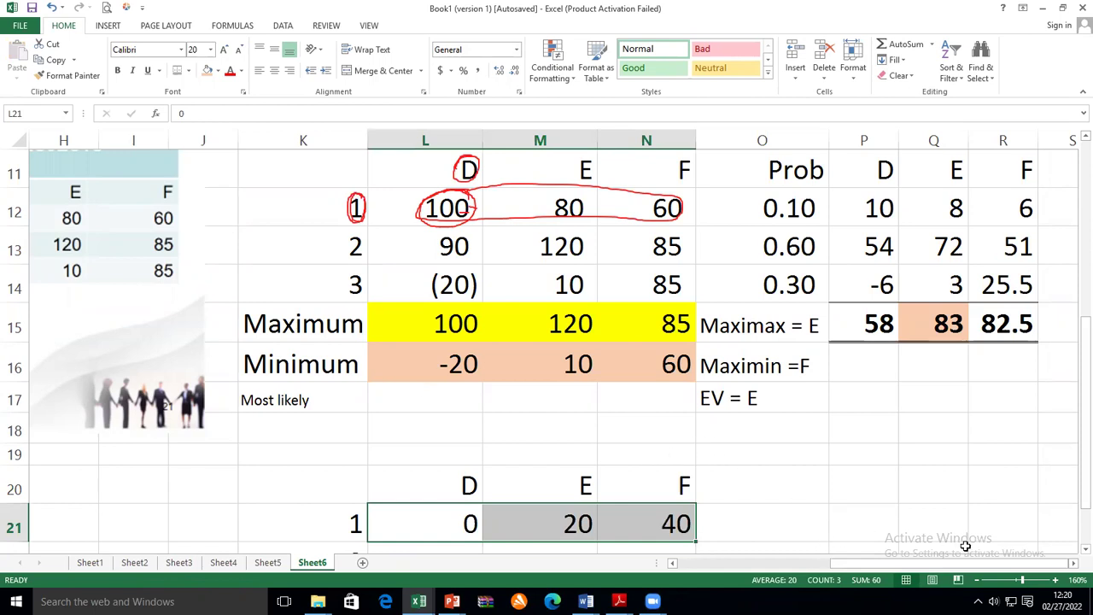
Clear the existing pen marks, then circle and tick project E's payoff of 120 for outcome 2 in M13.
left_click(1083, 550)
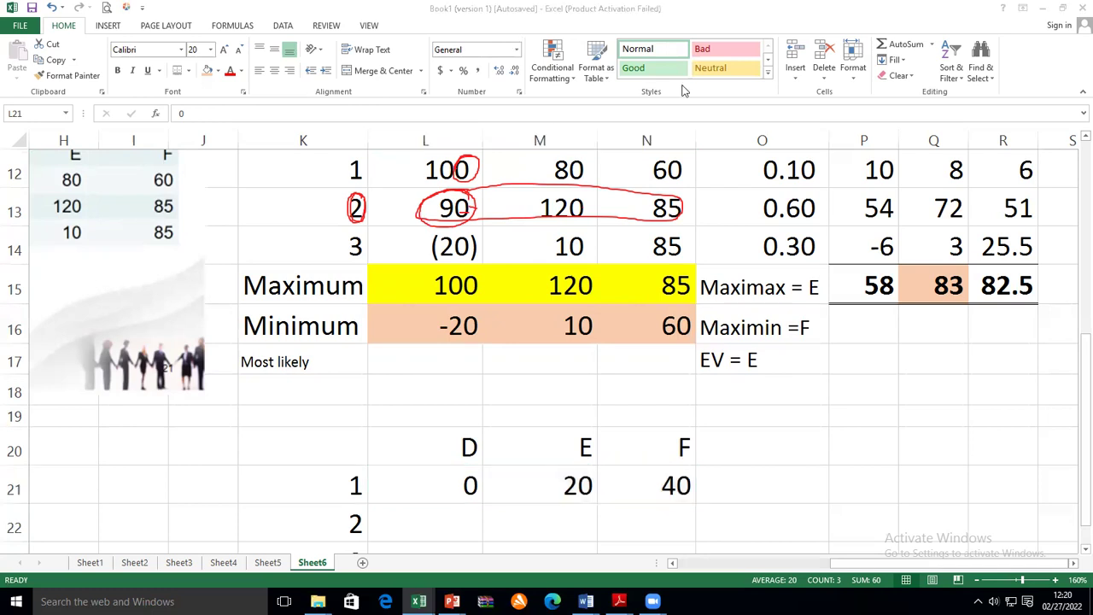
key("Escape")
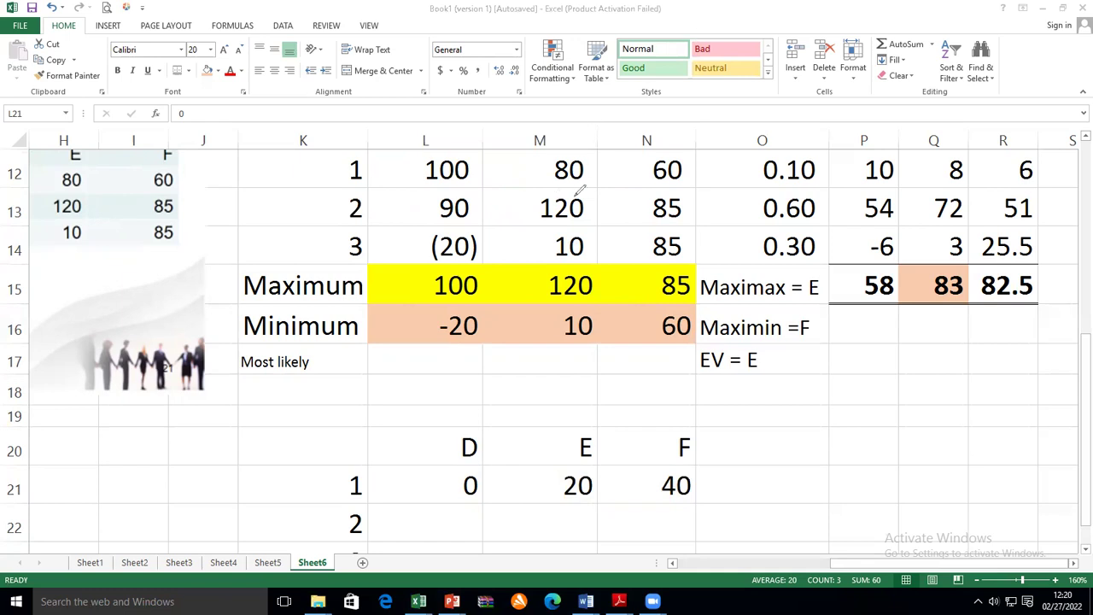
mouse_move(571, 193)
left_mouse_down()
mouse_move(539, 214)
mouse_move(588, 214)
mouse_move(603, 174)
left_mouse_up()
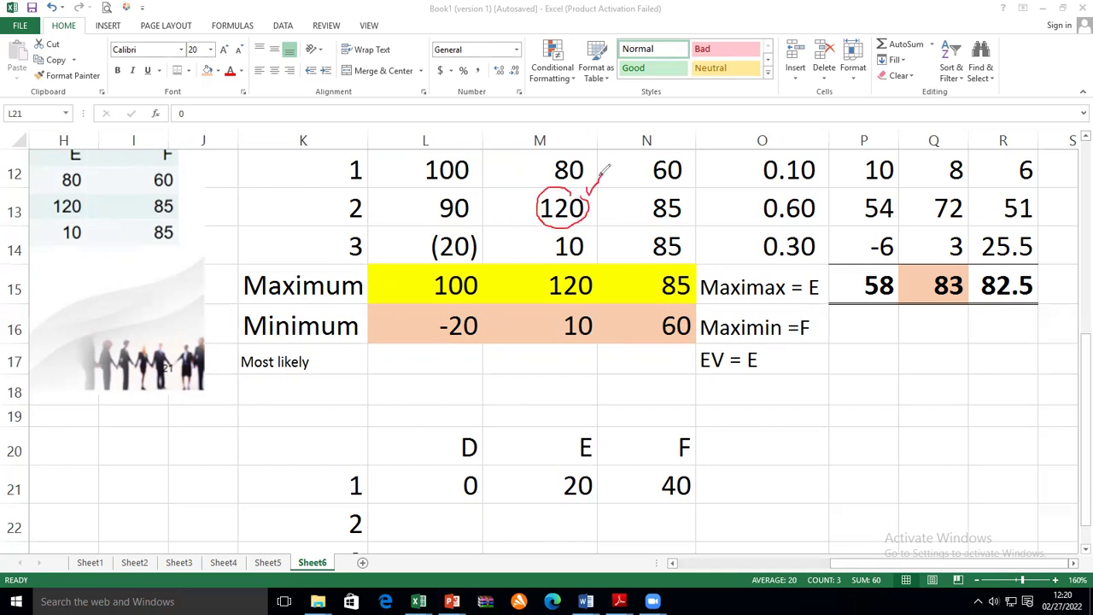
Enter outcome 2's regrets against its best payoff in L22:N22: 30 for D, 0 for E and 35 for F.
left_click_drag(538, 210, 527, 210)
left_click(454, 523)
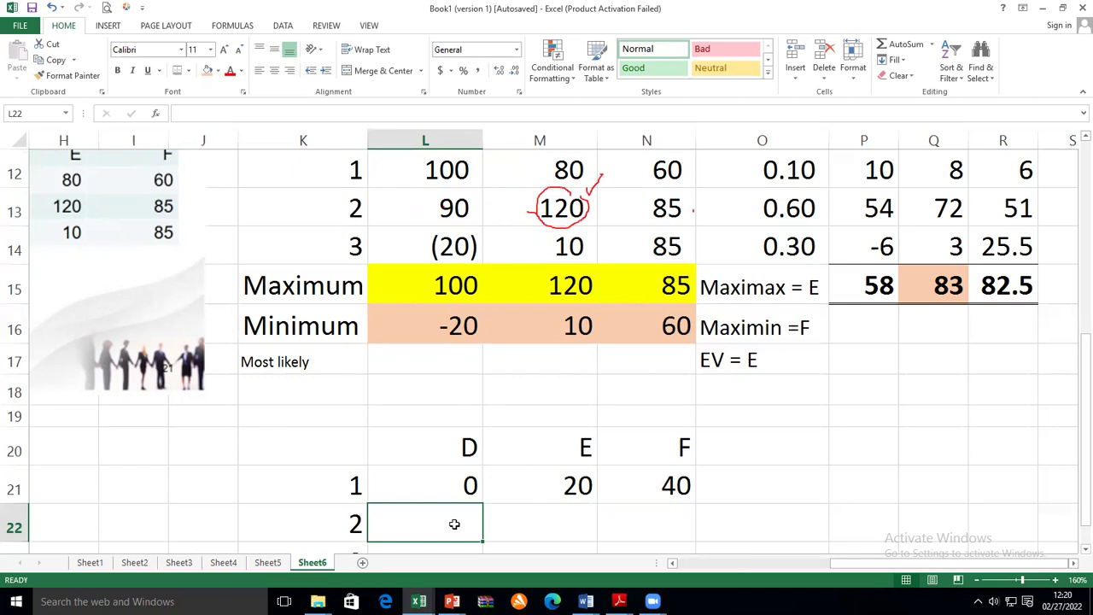
type("30")
key("Tab")
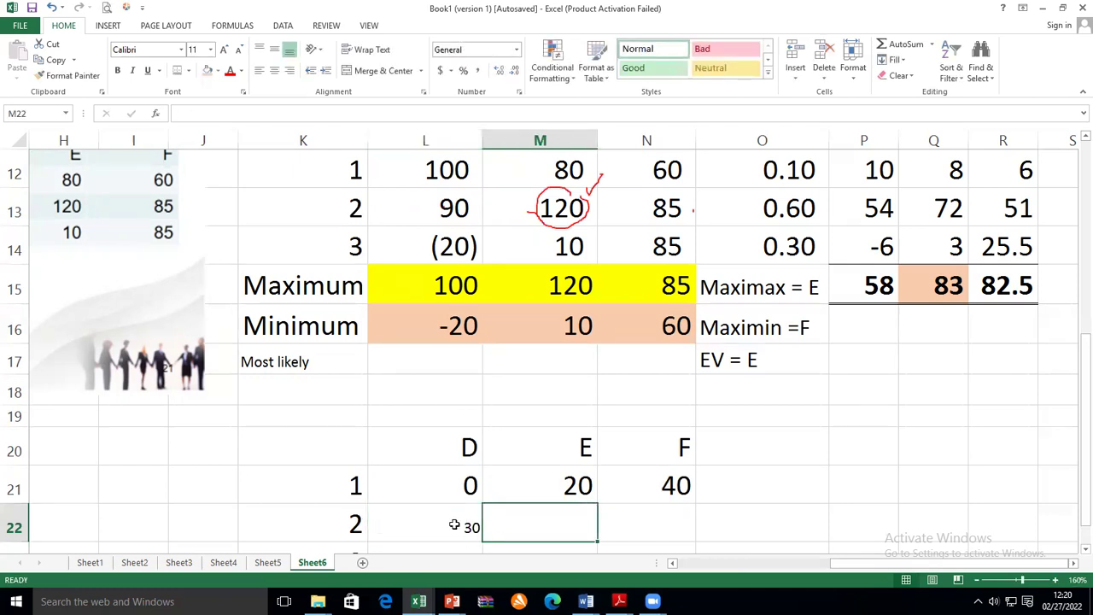
type("0")
key("Tab")
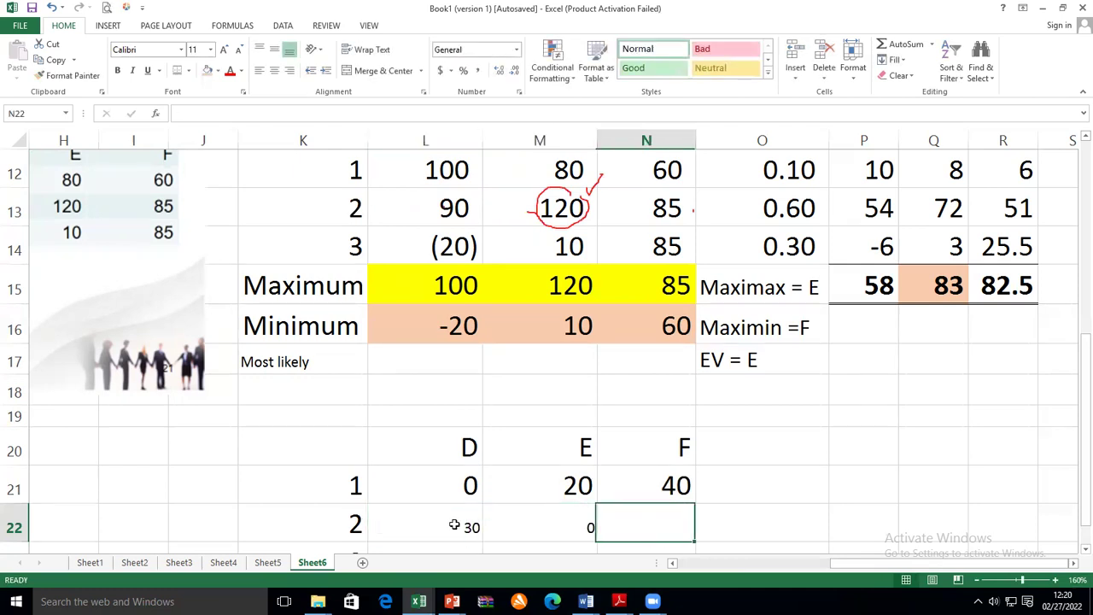
type("35")
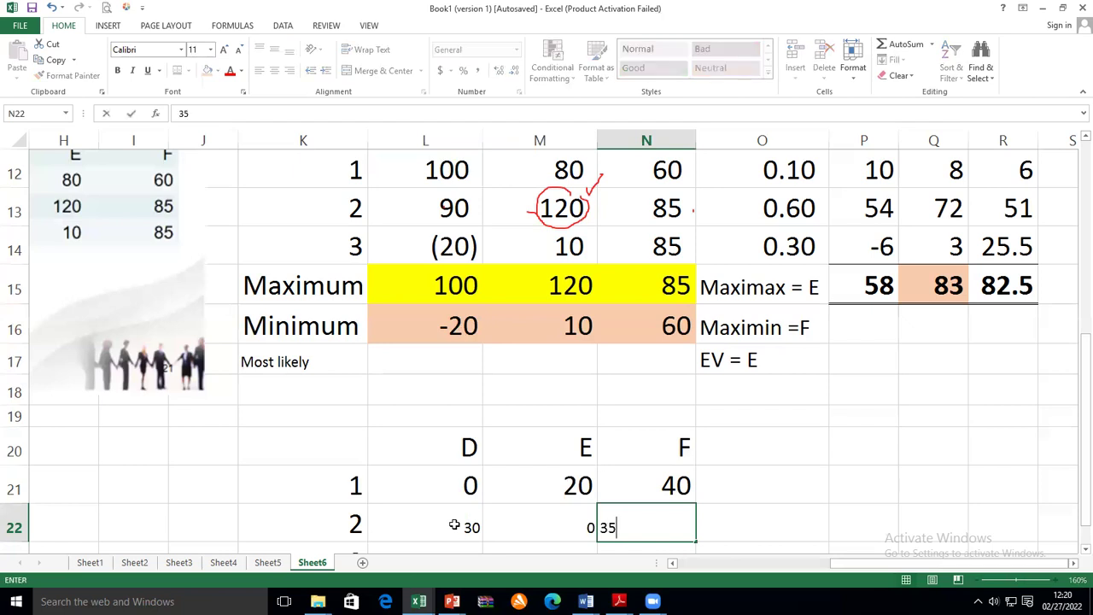
key("Return")
key("Left")
Enter outcome 3's regrets against its best payoff in L23:N23: 105 for D, 75 for E and 0 for F.
left_click(454, 523)
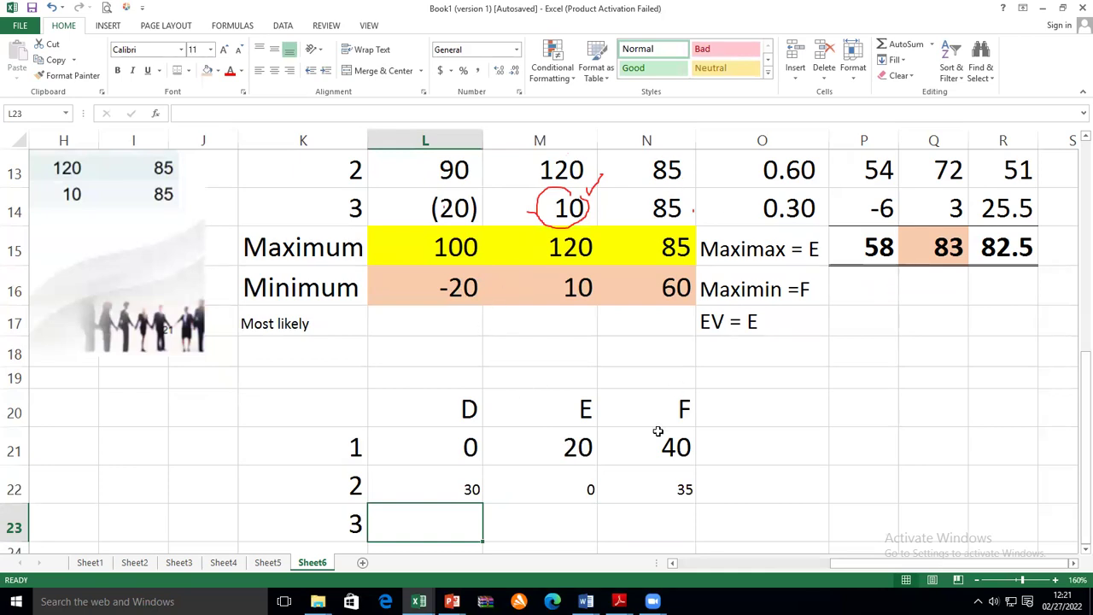
left_click(649, 523)
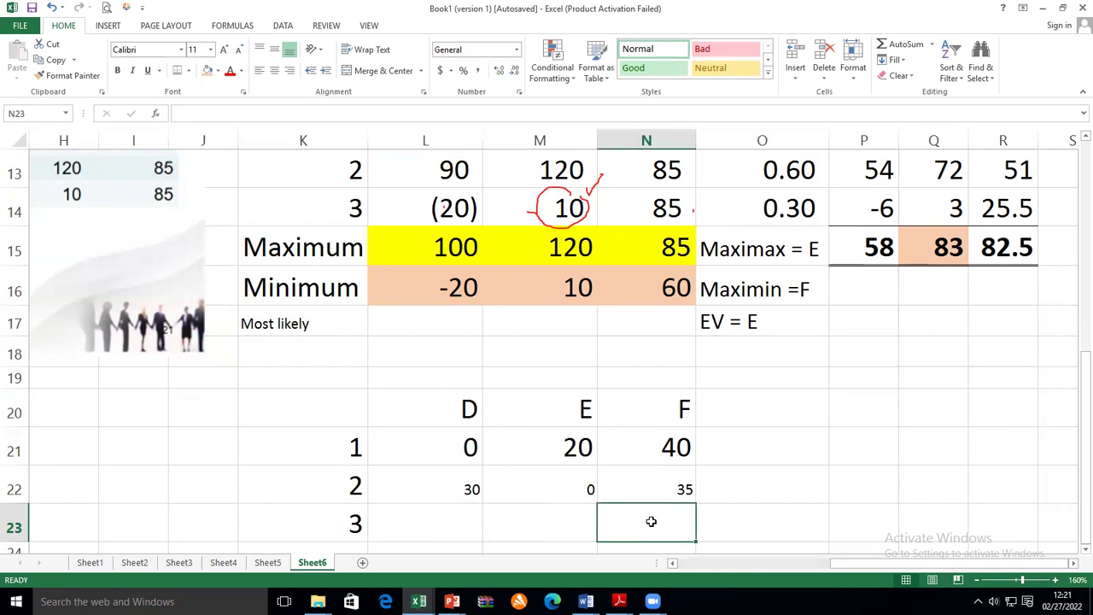
type("0")
left_click(572, 518)
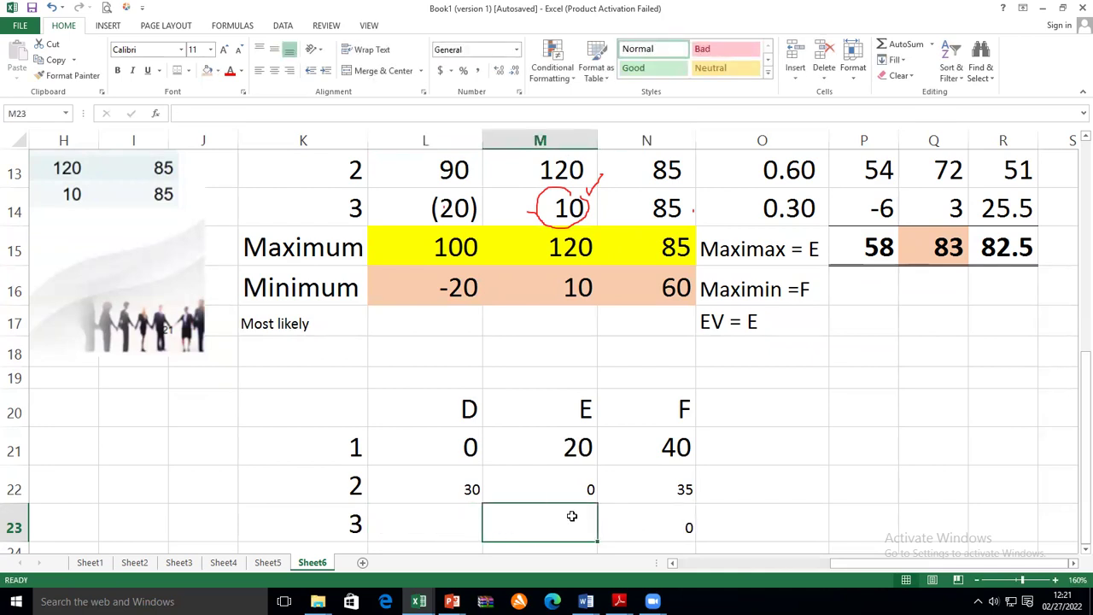
type("75")
left_click(467, 518)
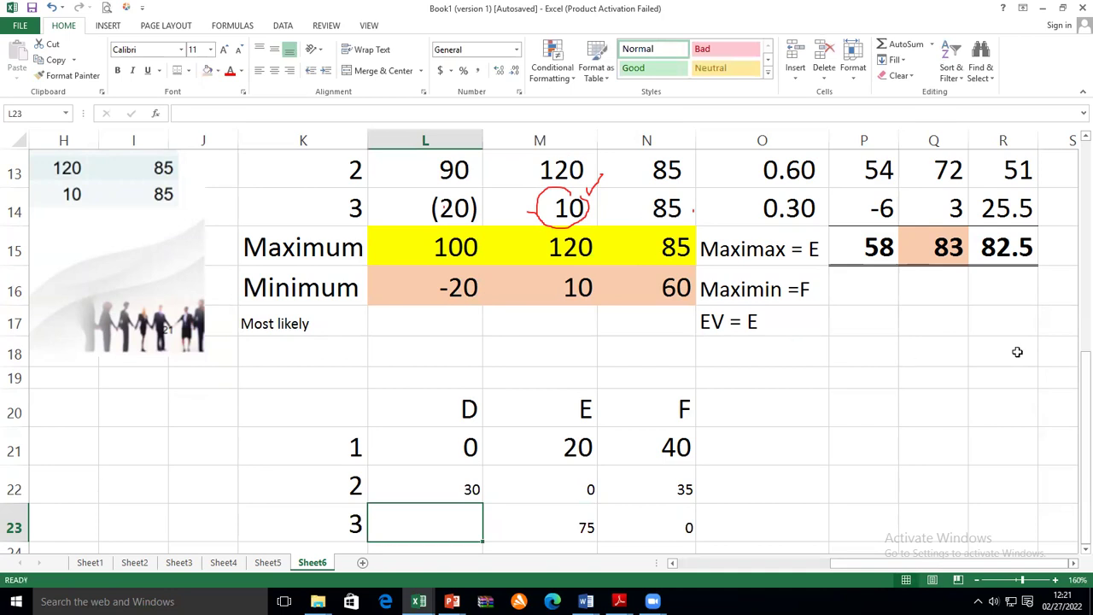
type("10")
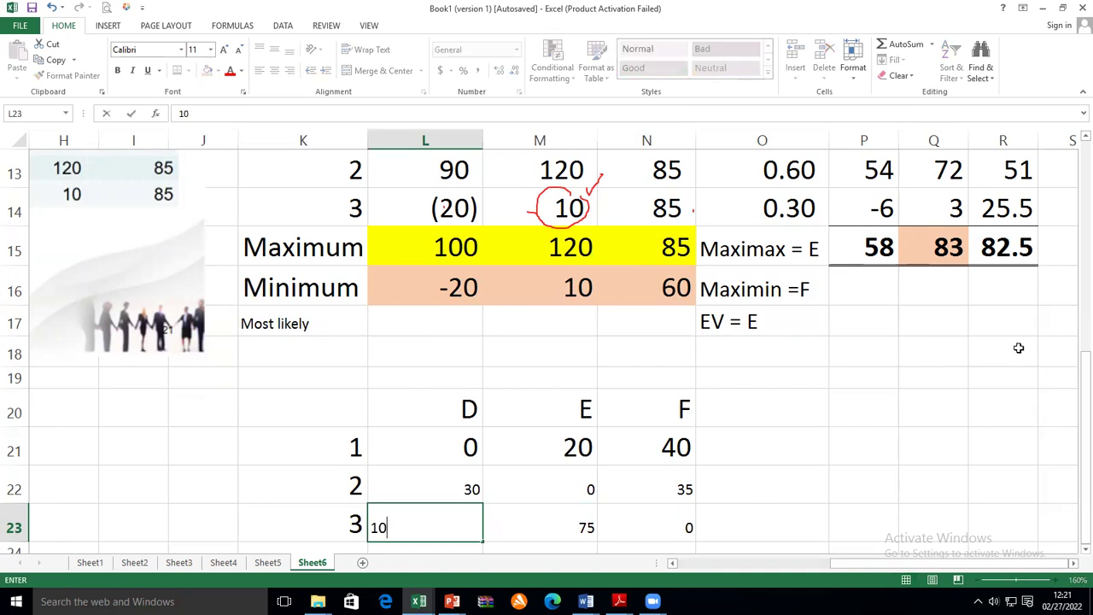
type("5")
left_click(629, 407)
Set the font size of all regret values in L21:N23 to 20.
scroll(960, 522, "down", 1)
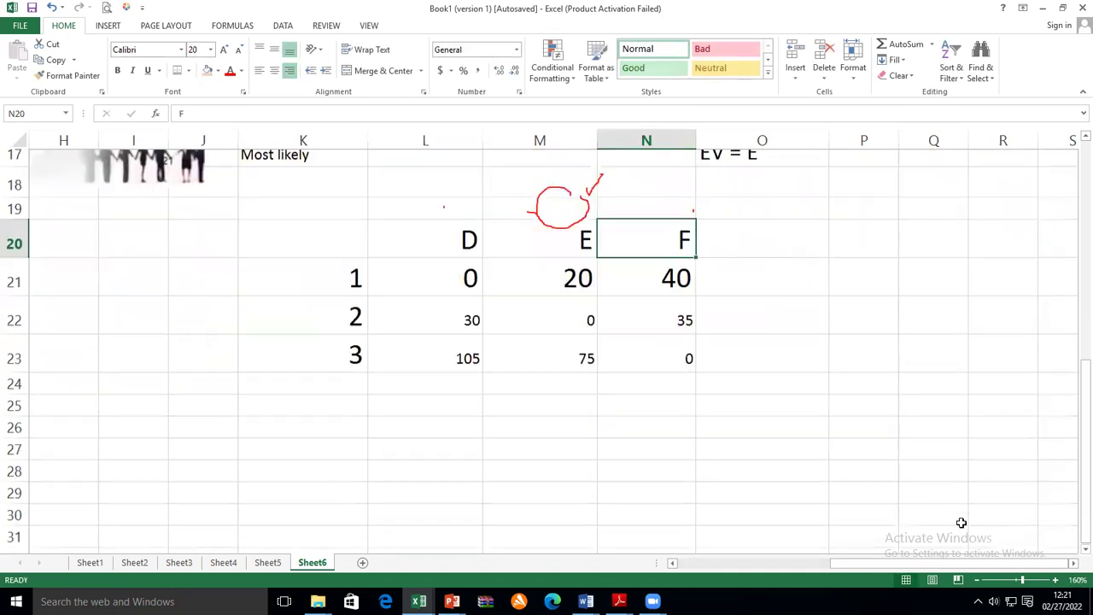
scroll(960, 523, "down", 1)
left_click_drag(442, 237, 643, 312)
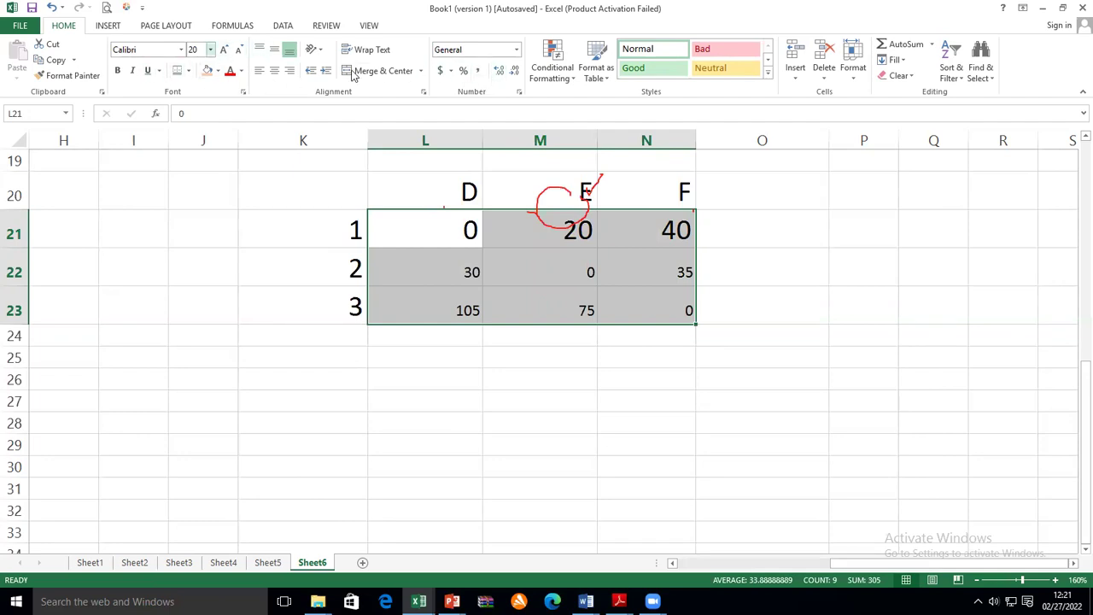
left_click(210, 50)
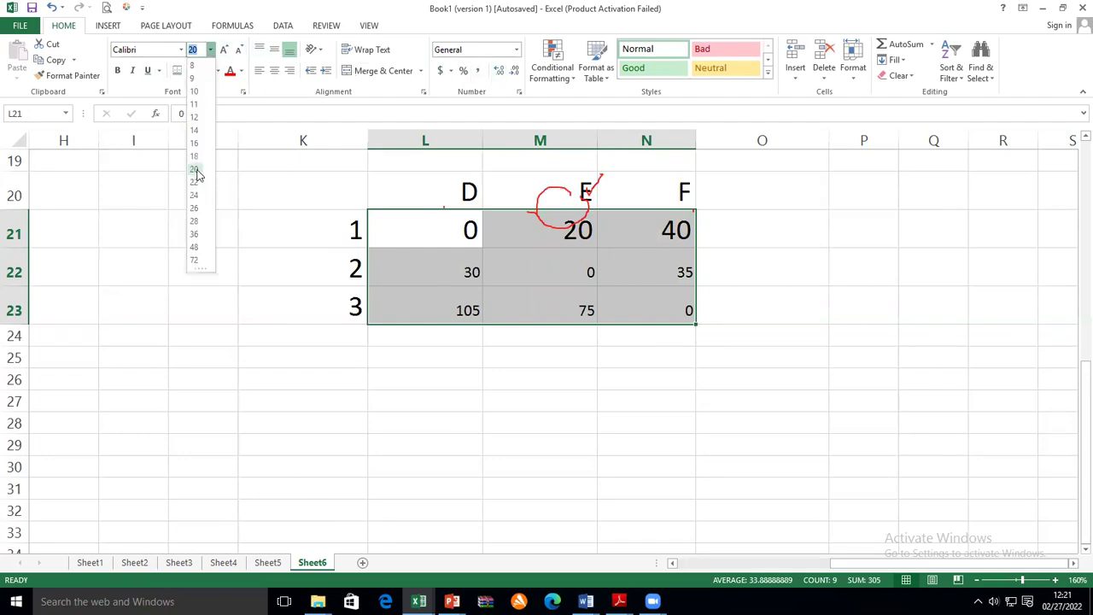
left_click(195, 170)
left_click(835, 403)
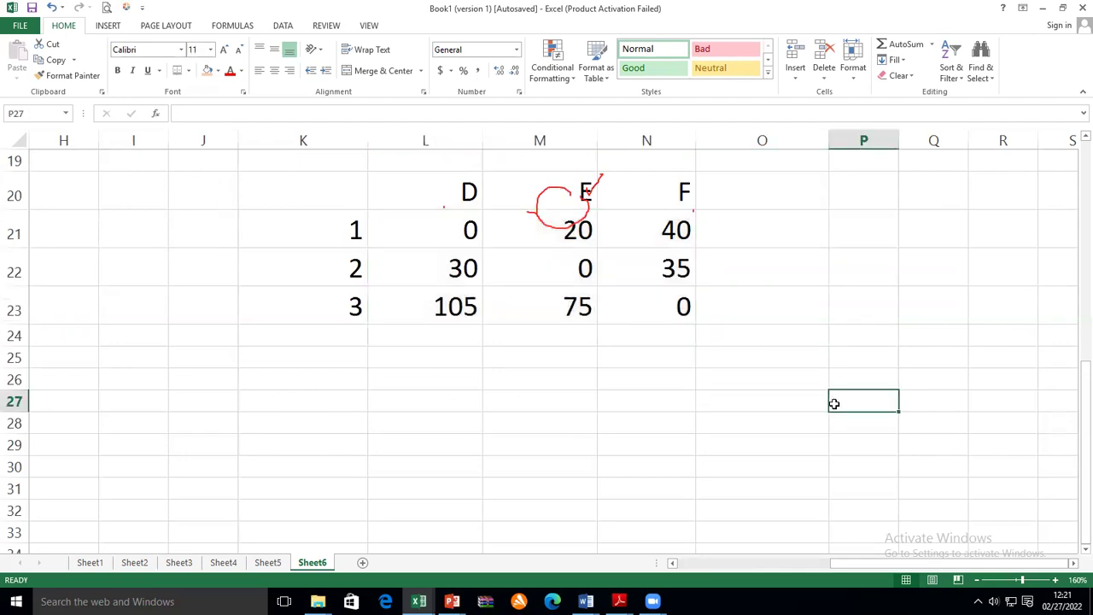
Enter the title "Regret Table" in K19, above the regret values.
scroll(483, 251, "up", 1)
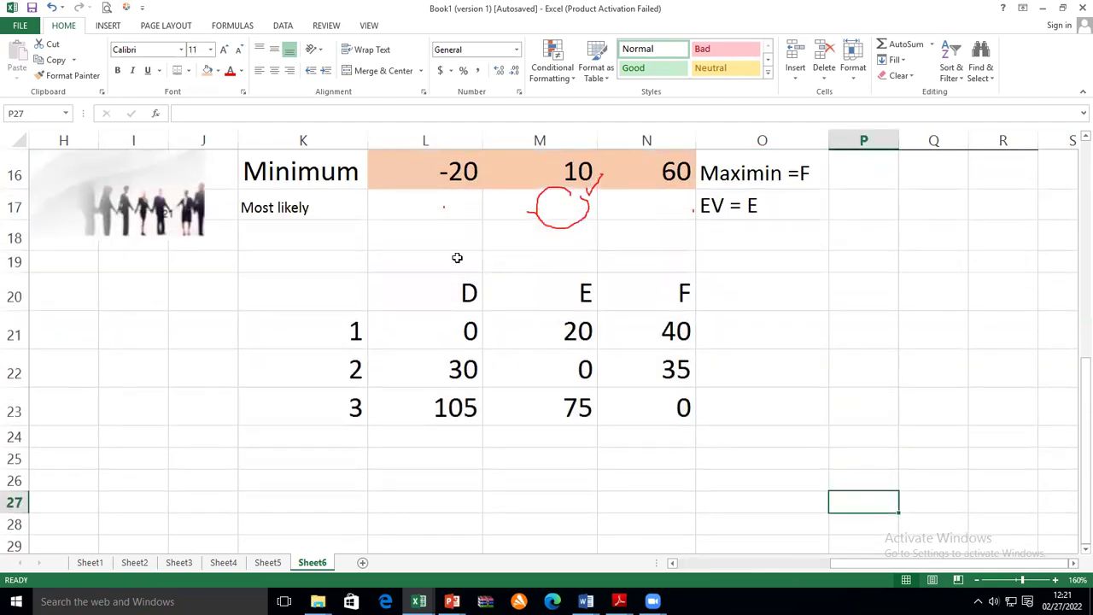
left_click(345, 265)
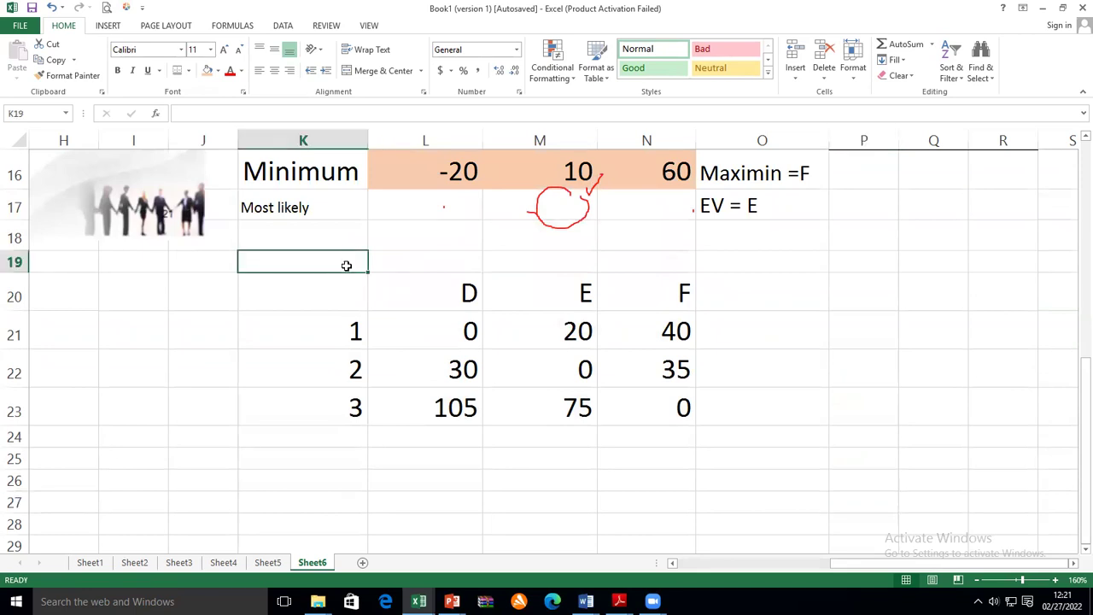
type("Re")
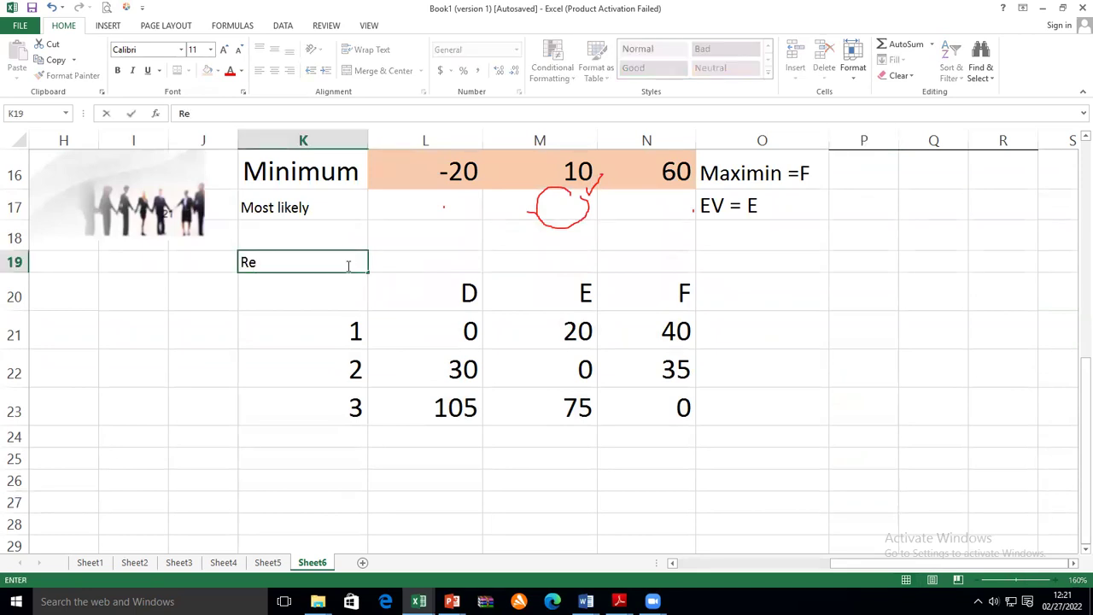
type("gret Table")
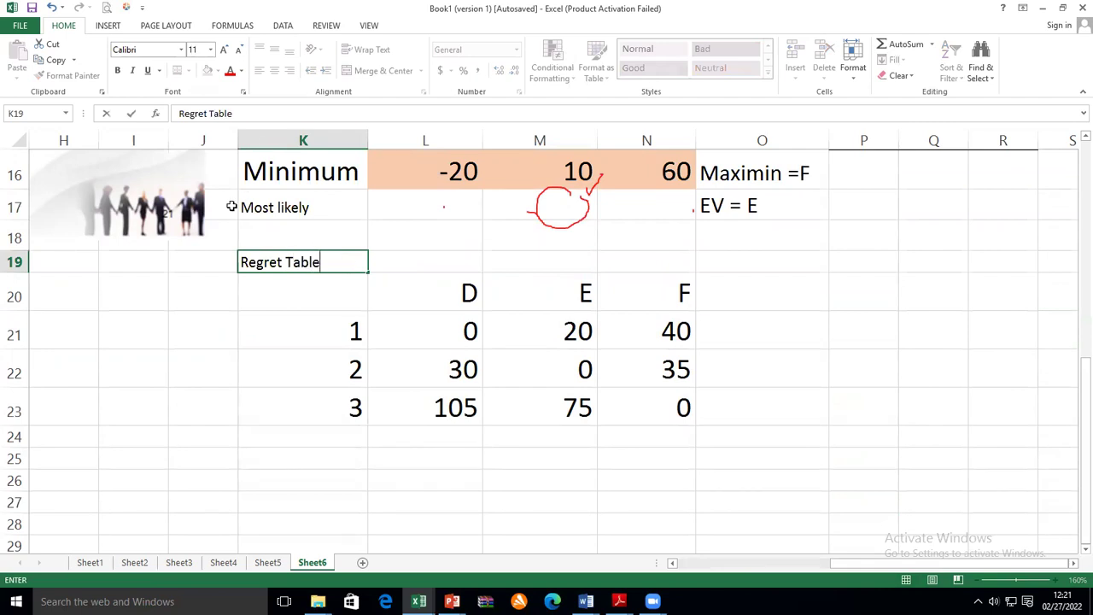
left_click(283, 452)
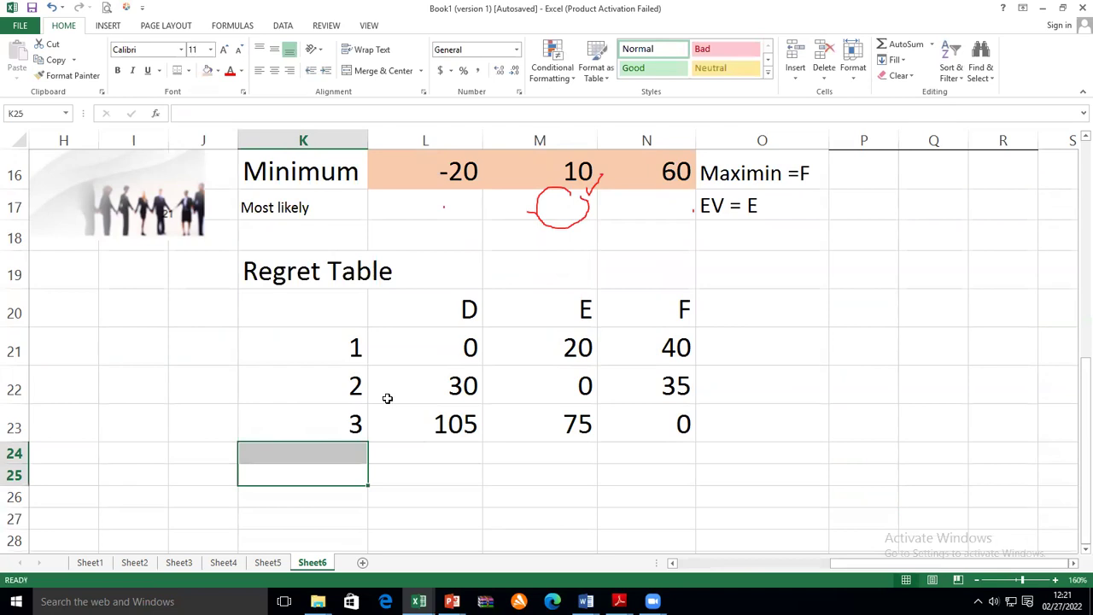
Label K25 "Maximum" below the regret table and enter project D's maximum regret of 105 in L25.
scroll(387, 398, "down", 1)
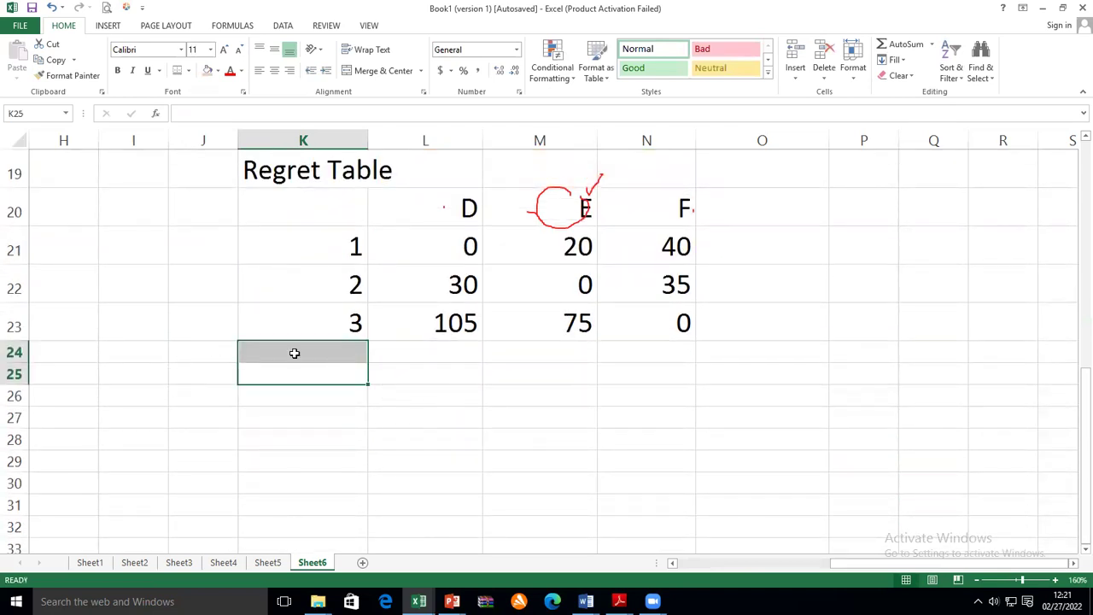
left_click(464, 380)
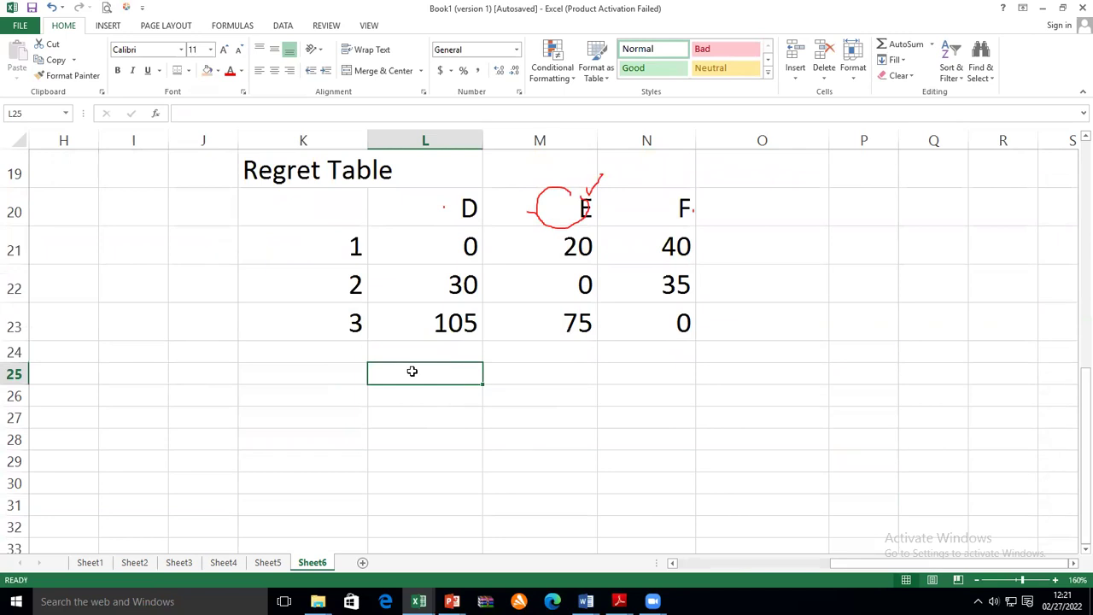
left_click(342, 370)
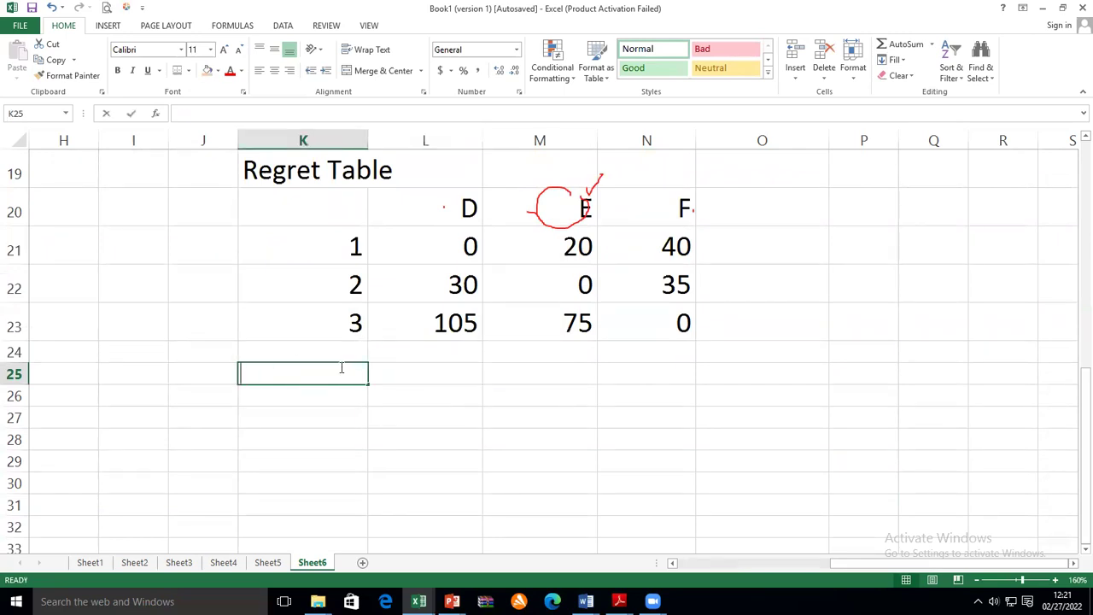
type("Maximum")
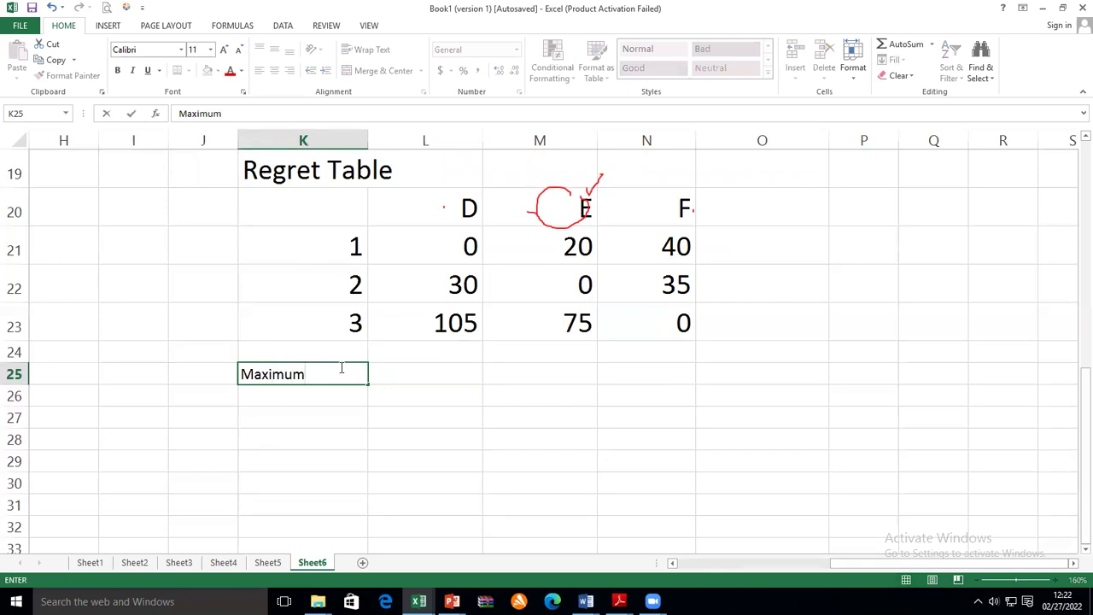
left_click(454, 369)
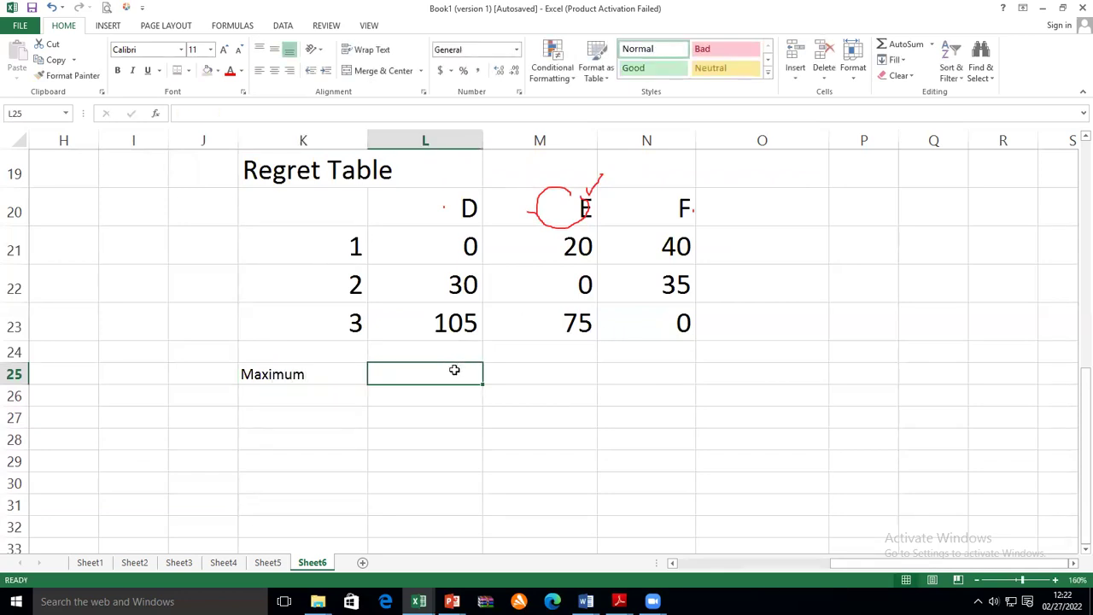
type("105")
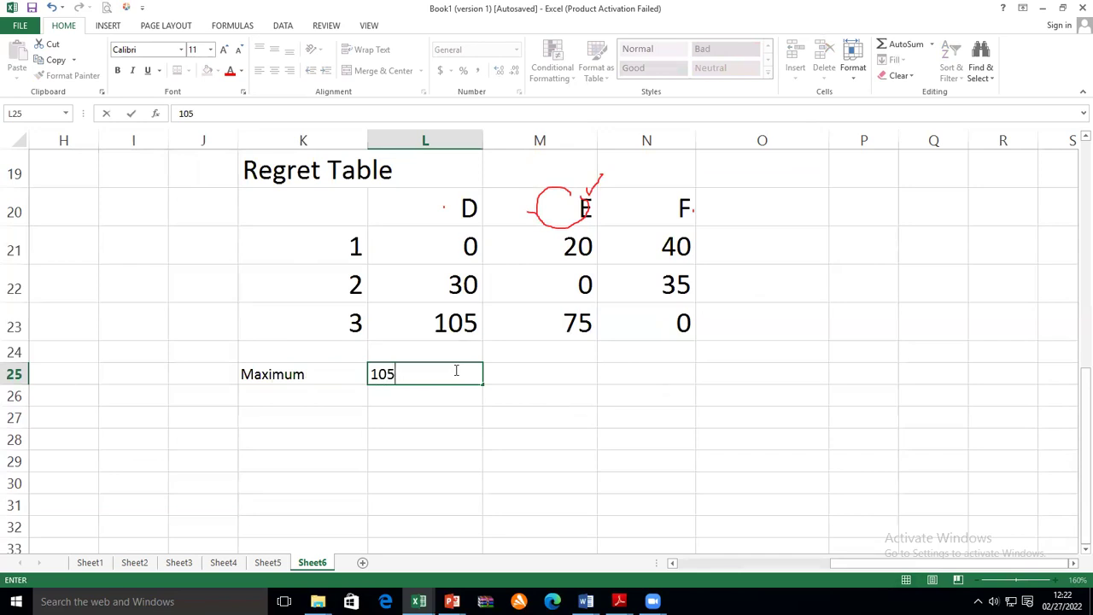
left_click(510, 487)
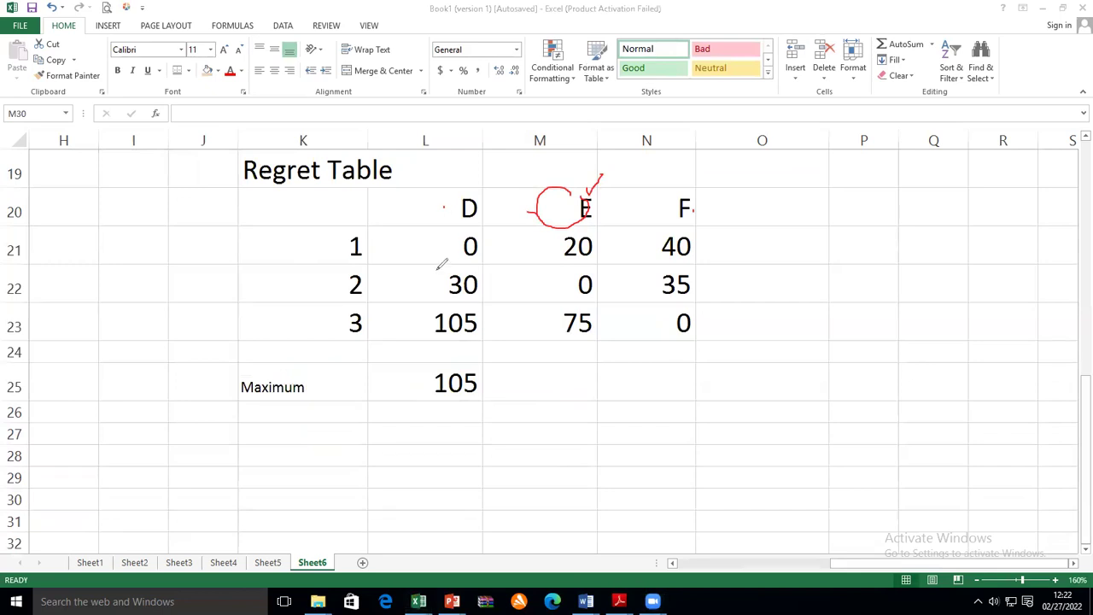
Circle the regret values of projects D, E and F column by column with the annotation pen.
mouse_move(463, 232)
left_mouse_down()
mouse_move(431, 303)
mouse_move(472, 333)
mouse_move(496, 260)
mouse_move(481, 234)
left_mouse_up()
mouse_move(584, 221)
left_mouse_down()
mouse_move(548, 255)
mouse_move(572, 338)
mouse_move(610, 287)
mouse_move(610, 233)
left_mouse_up()
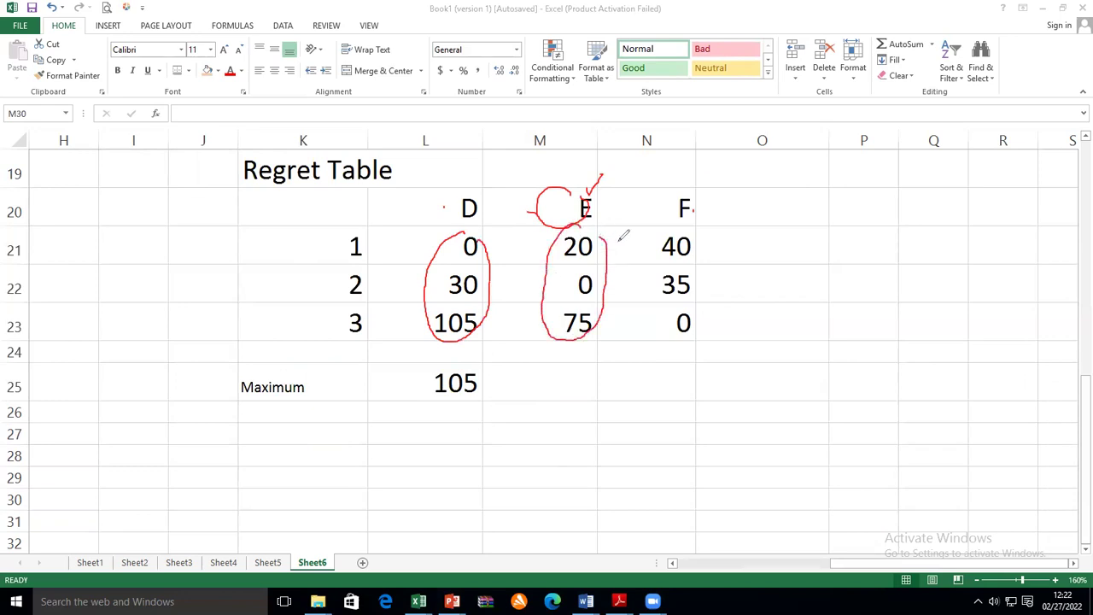
mouse_move(689, 225)
left_mouse_down()
mouse_move(650, 295)
mouse_move(688, 324)
mouse_move(712, 268)
mouse_move(705, 220)
left_mouse_up()
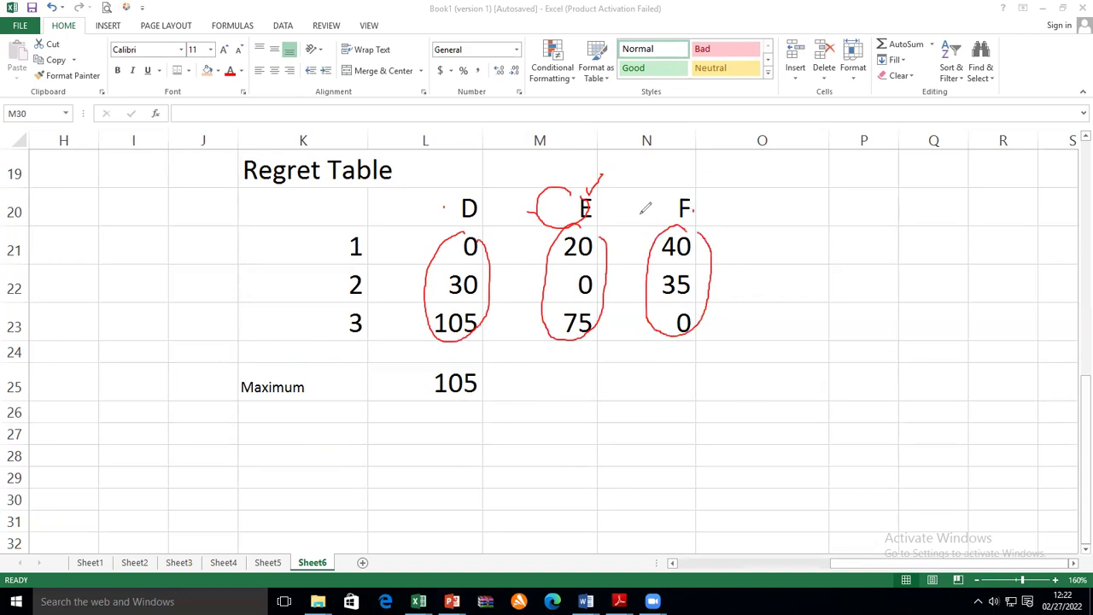
key("Escape")
Enter the maximum regrets of 75 for project E in M25 and 40 for project F in N25.
left_click(574, 381)
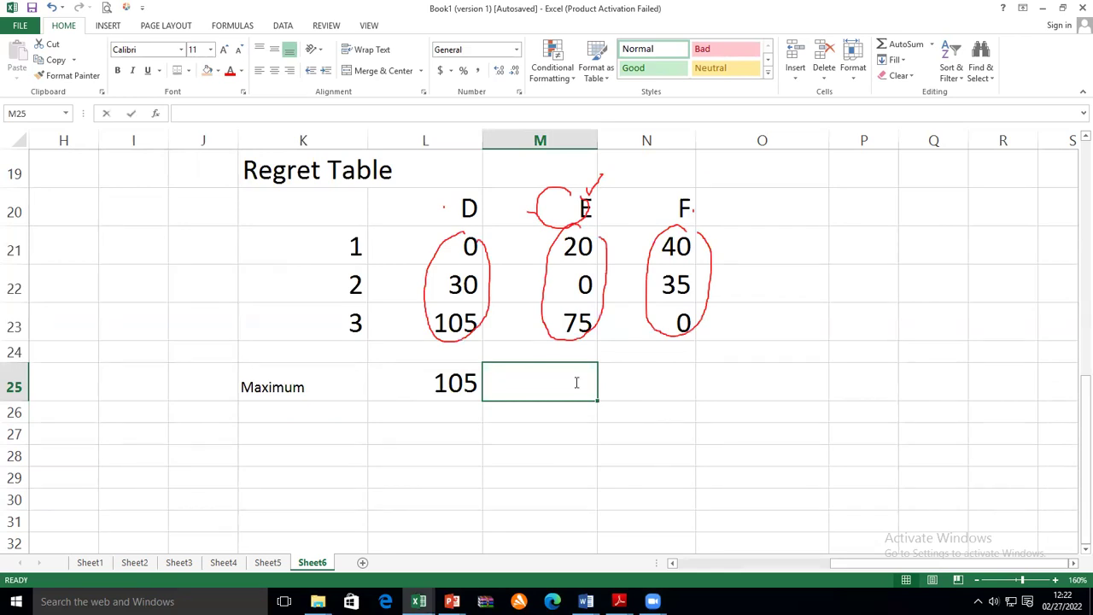
type("75")
key("Tab")
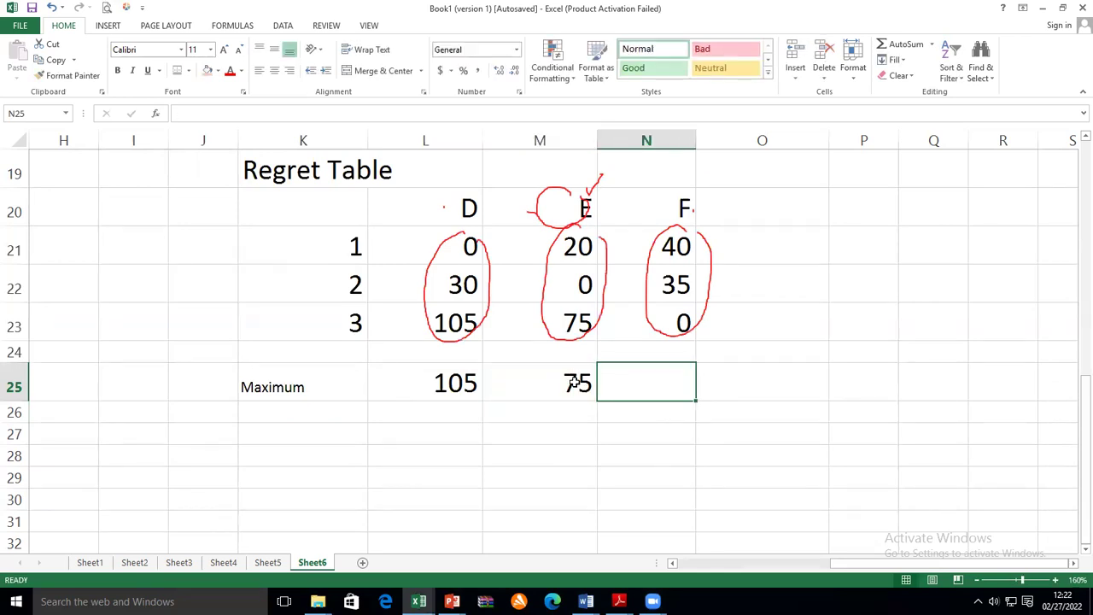
type("40")
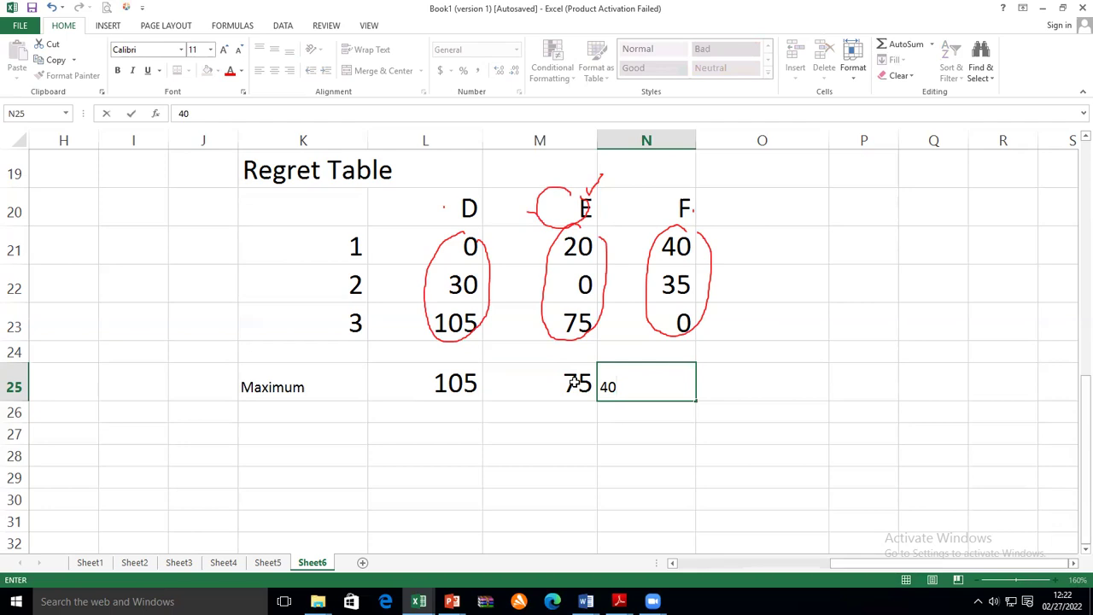
key("Return")
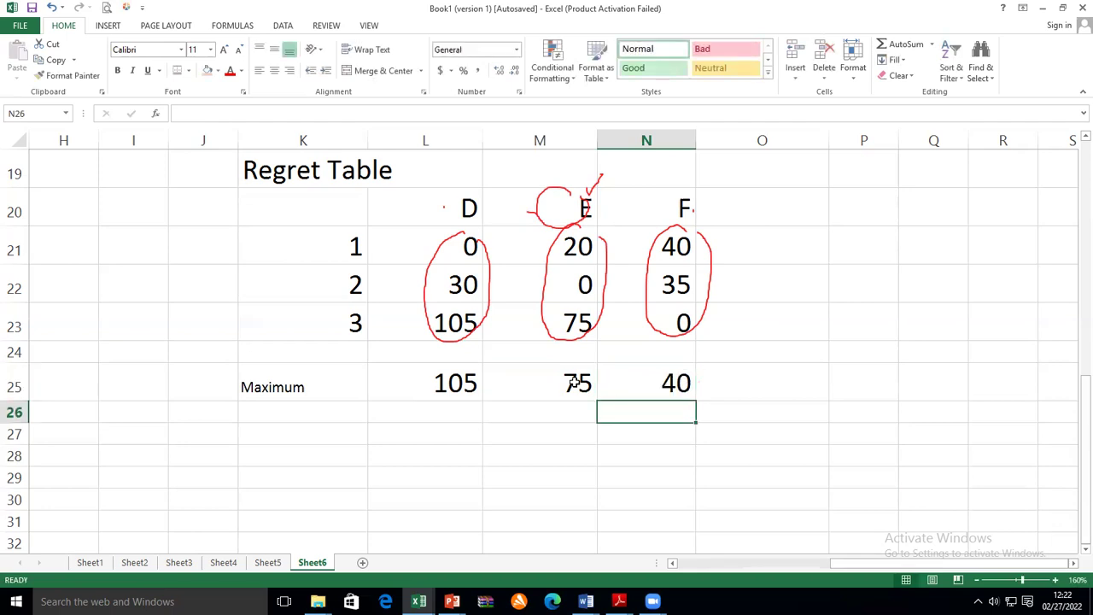
Enter the label "Minimax" in O25, beside the maximum regrets.
left_click(760, 384)
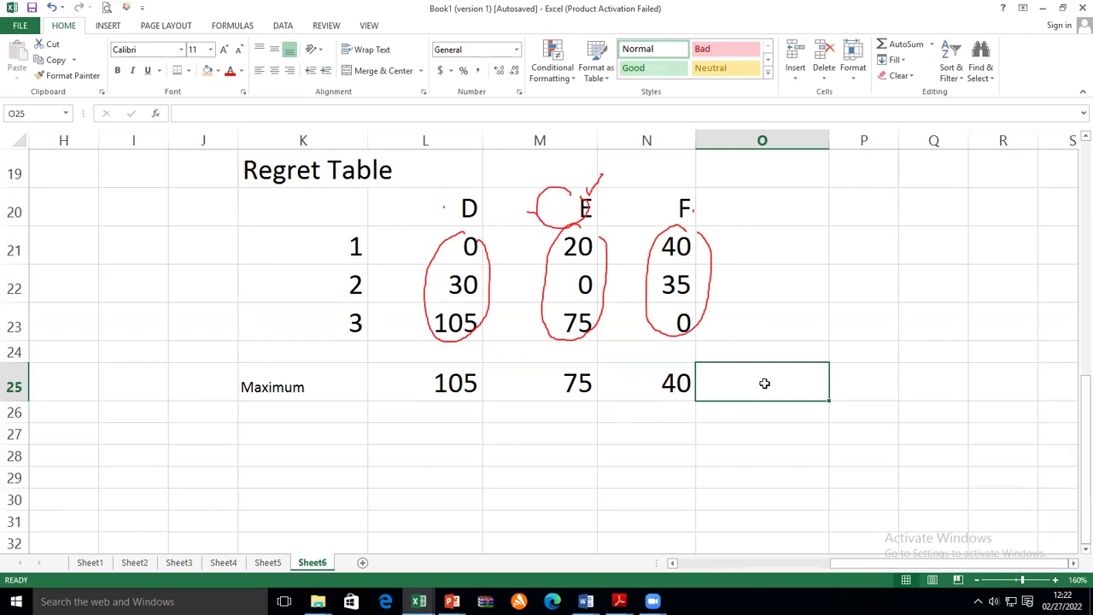
type("M")
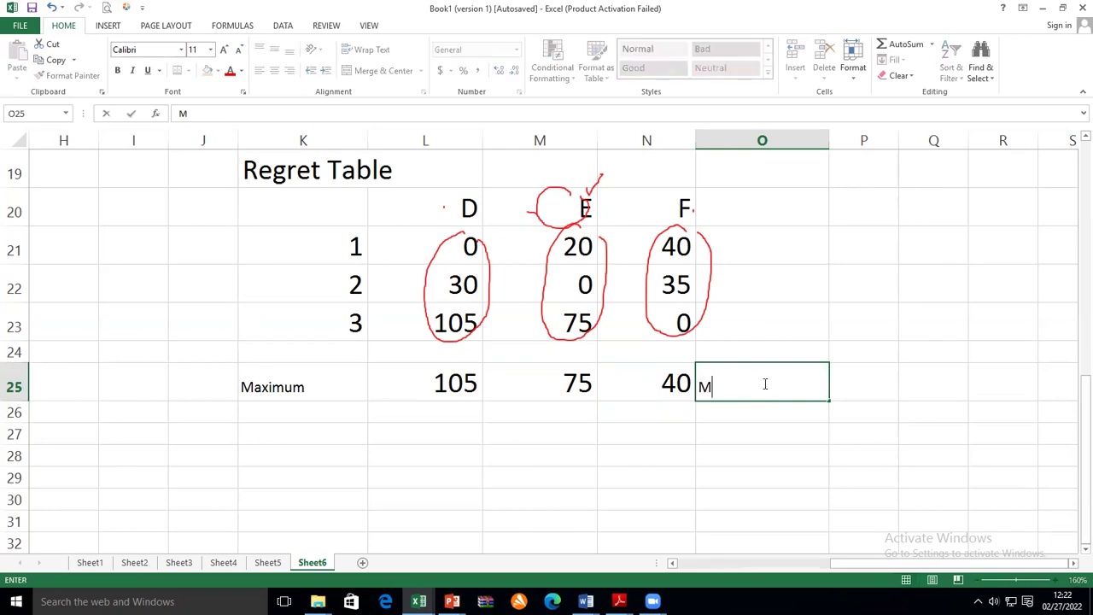
type("inimax")
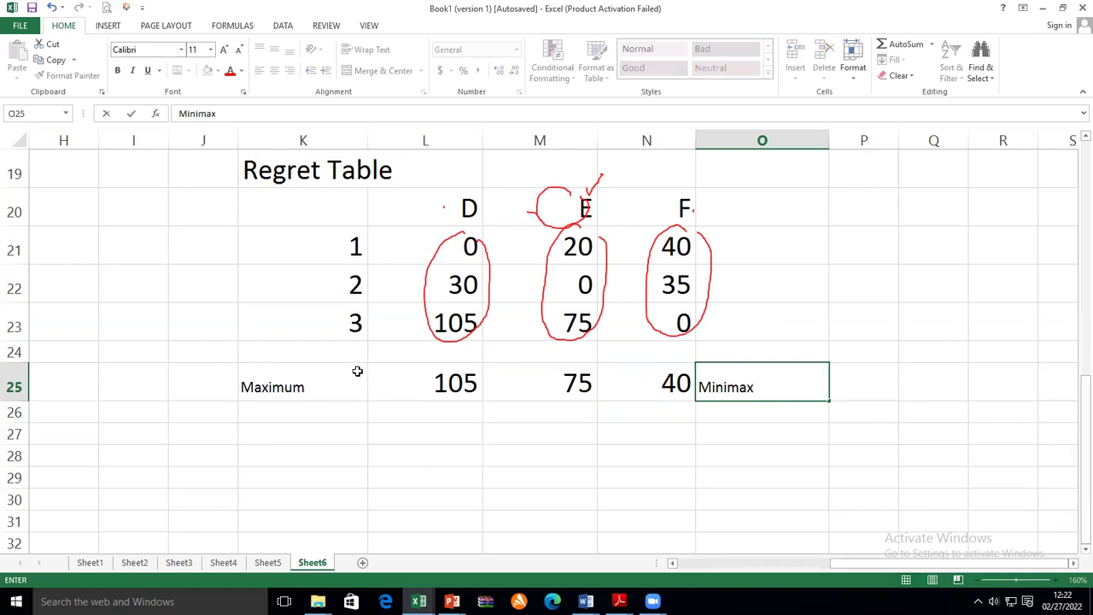
Set the font size of the maximum regret row, K25 to O25, to 20.
left_click_drag(306, 388, 572, 427)
left_click_drag(705, 424, 740, 385)
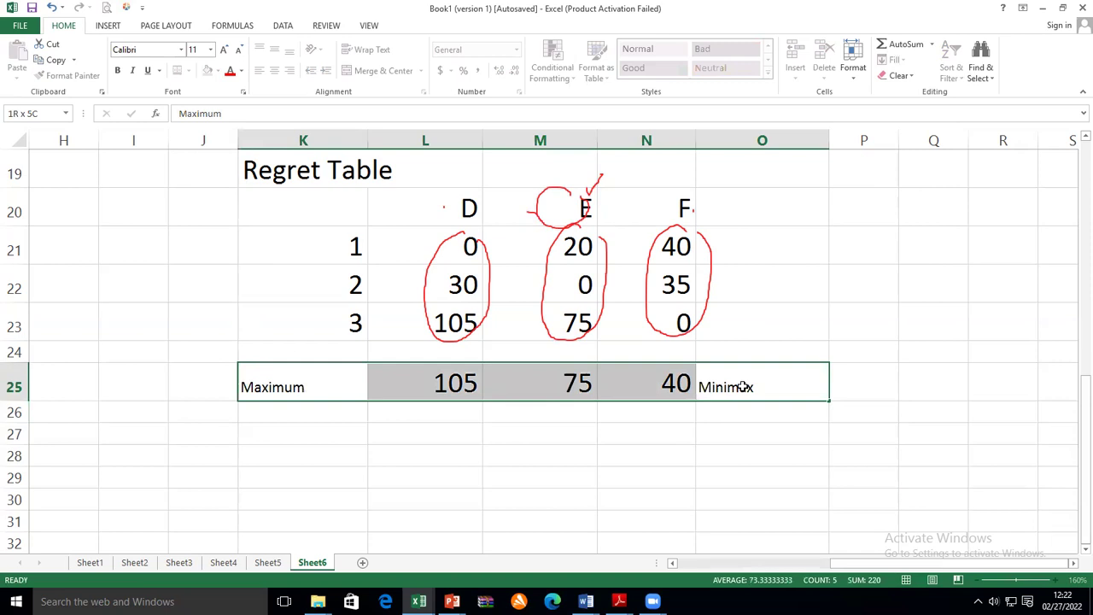
left_click(210, 49)
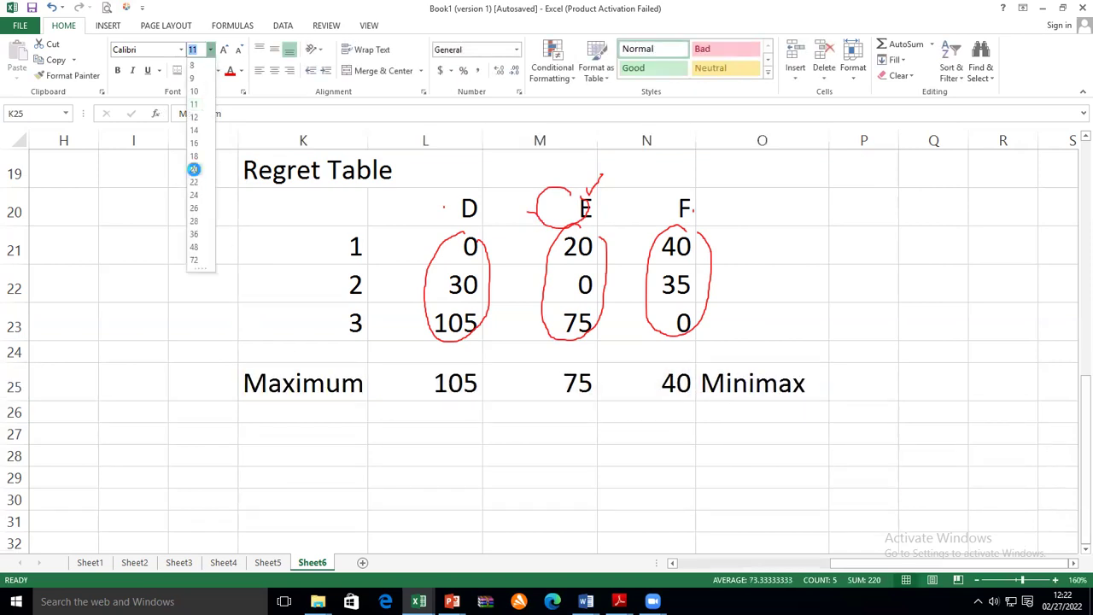
left_click(194, 169)
left_click(793, 436)
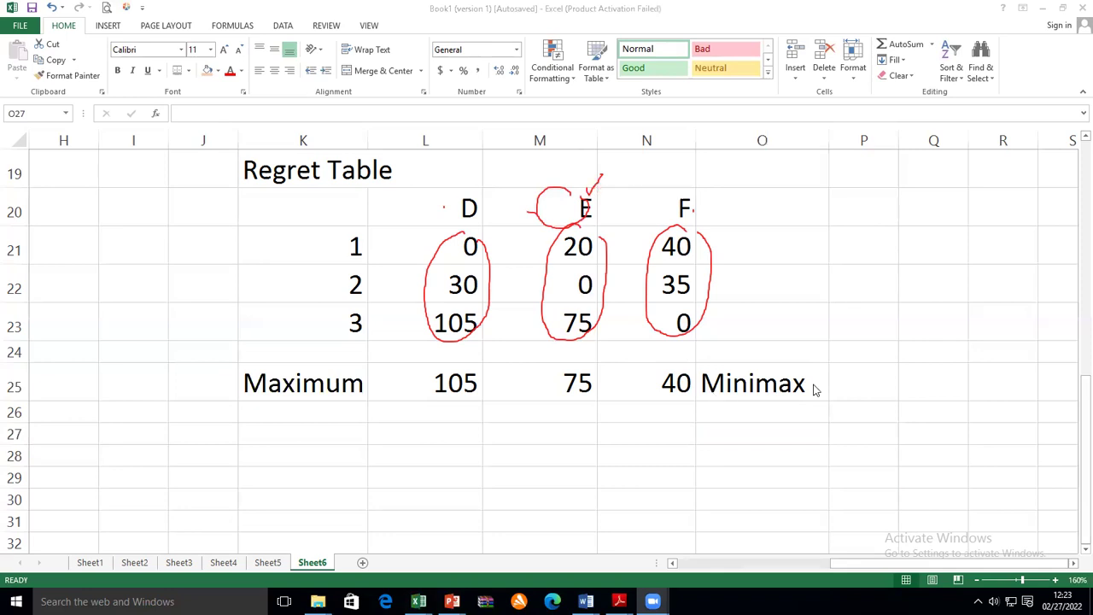
Extend the label in O25 to read "Minimax = F".
left_click(770, 385)
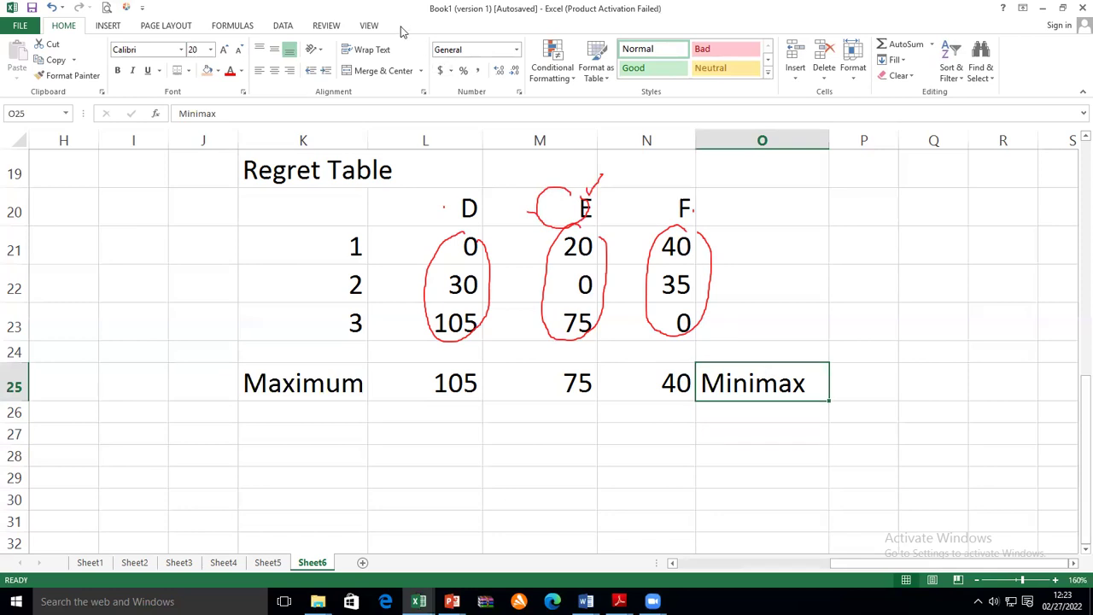
left_click(246, 109)
type("=")
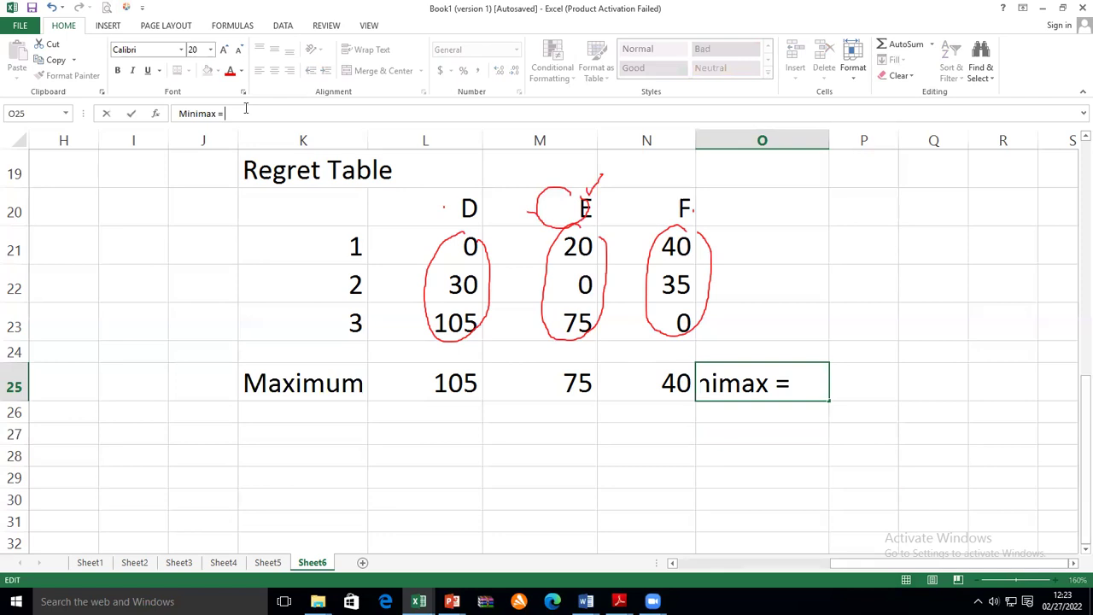
type("F")
left_click(787, 437)
Shade the minimax decision cells O25 and P25 with the light orange fill colour.
left_click_drag(751, 381, 837, 384)
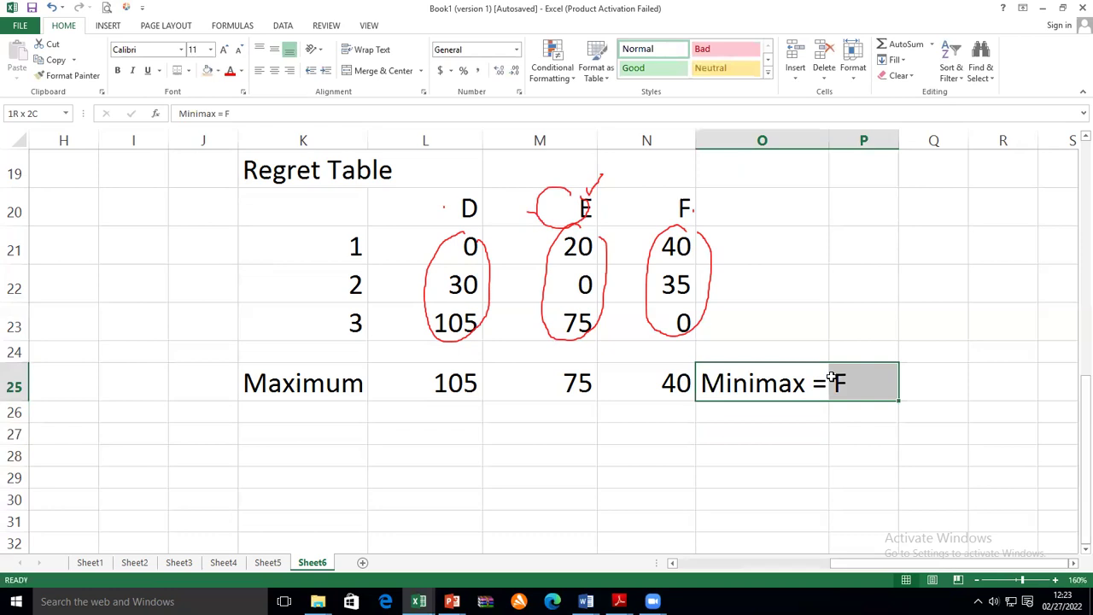
left_click(206, 70)
left_click(761, 259)
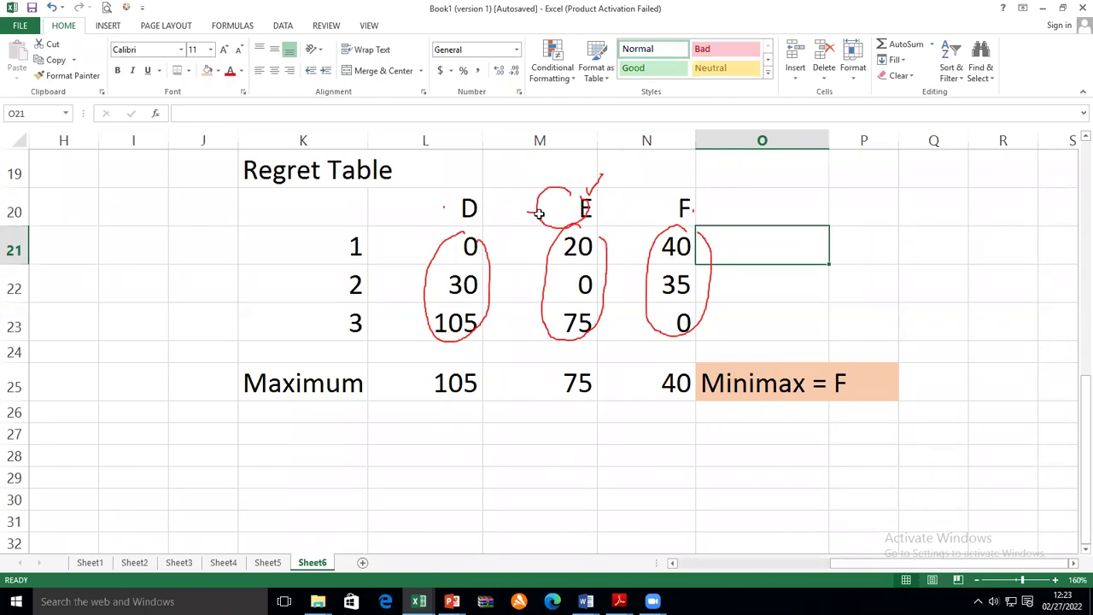
Clear all red pen annotations drawn over the regret table.
scroll(539, 214, "up", 1)
scroll(539, 214, "up", 3)
scroll(539, 214, "down", 4)
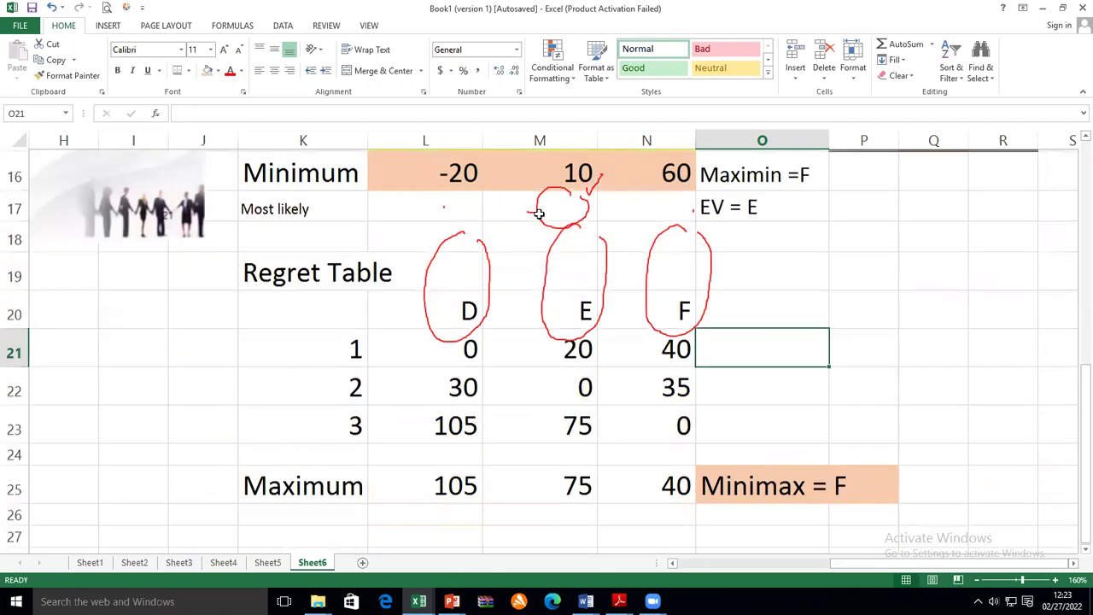
scroll(539, 213, "up", 2)
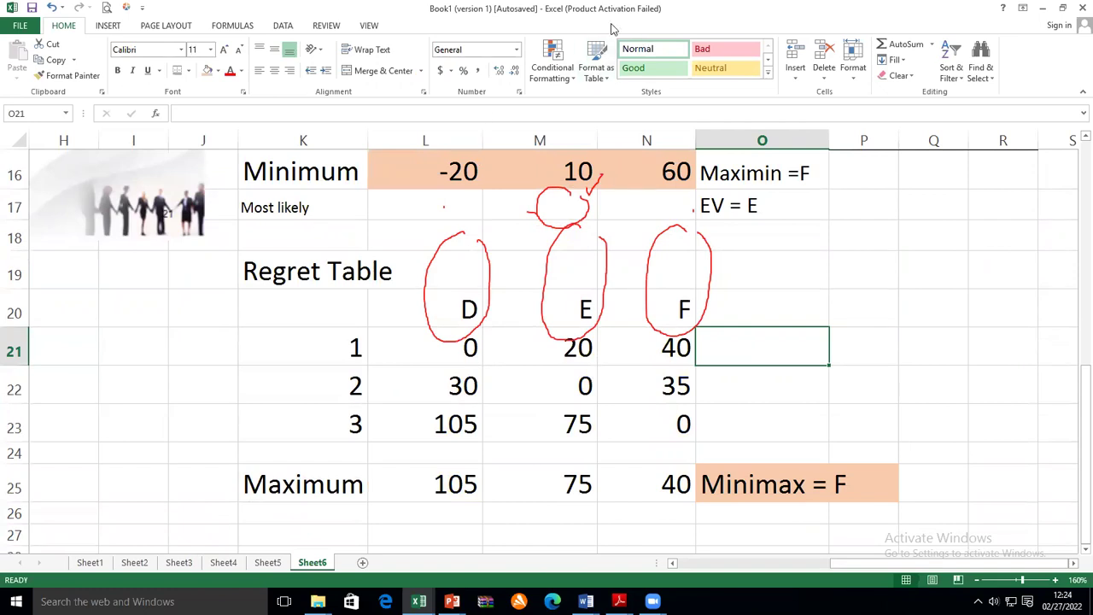
left_click(504, 550)
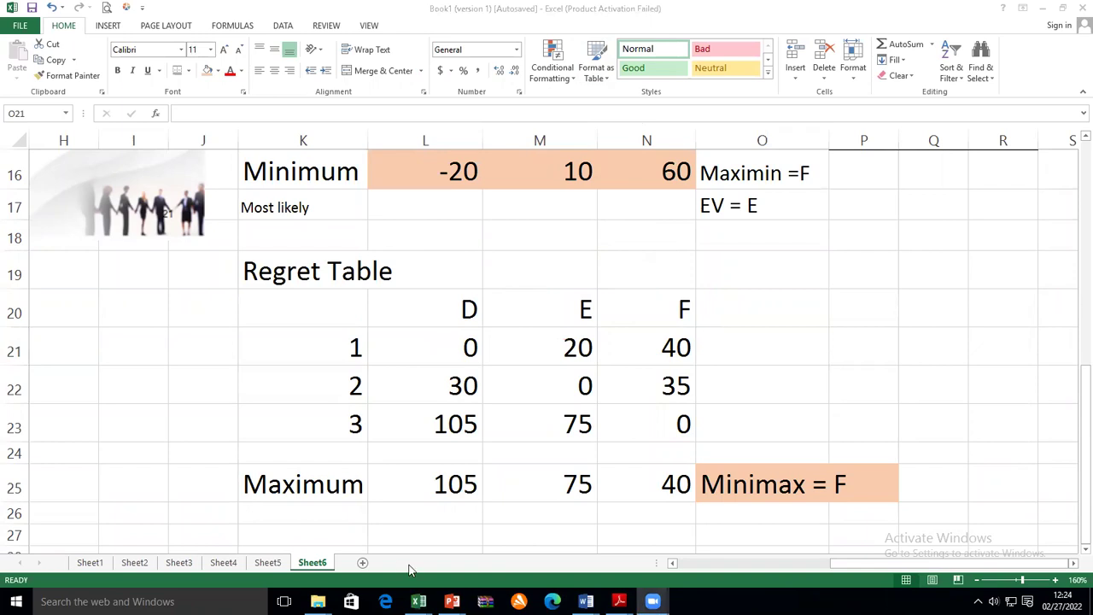
Switch to the PowerPoint file INTENSIVE REVISION FOR AFRICA PART 2 and circle "maximax" and "minimax" in point c with the annotation pen.
scroll(399, 512, "down", 2)
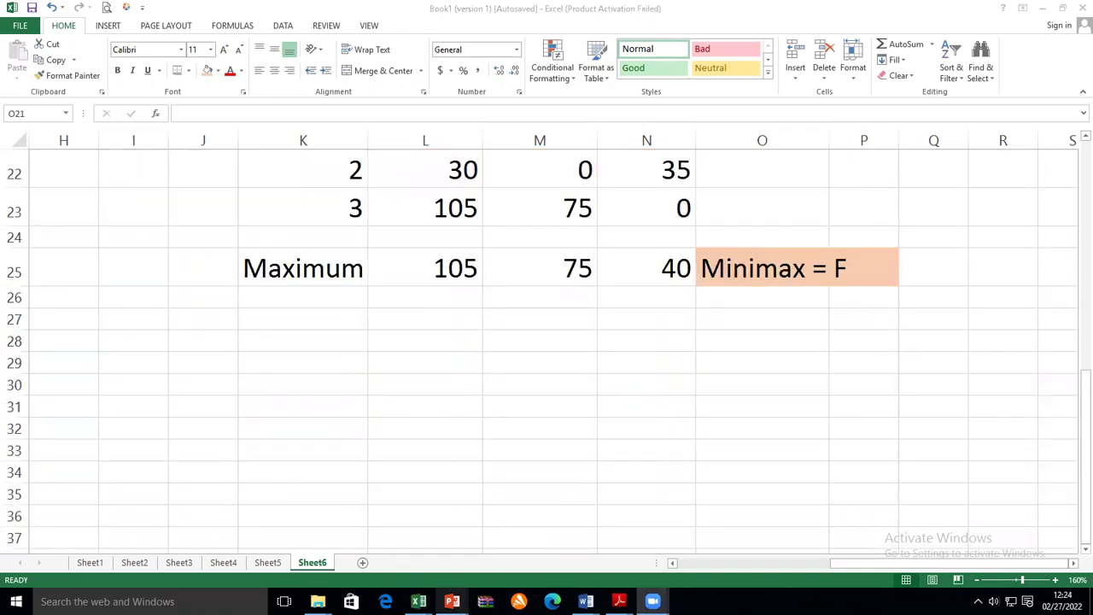
mouse_move(452, 601)
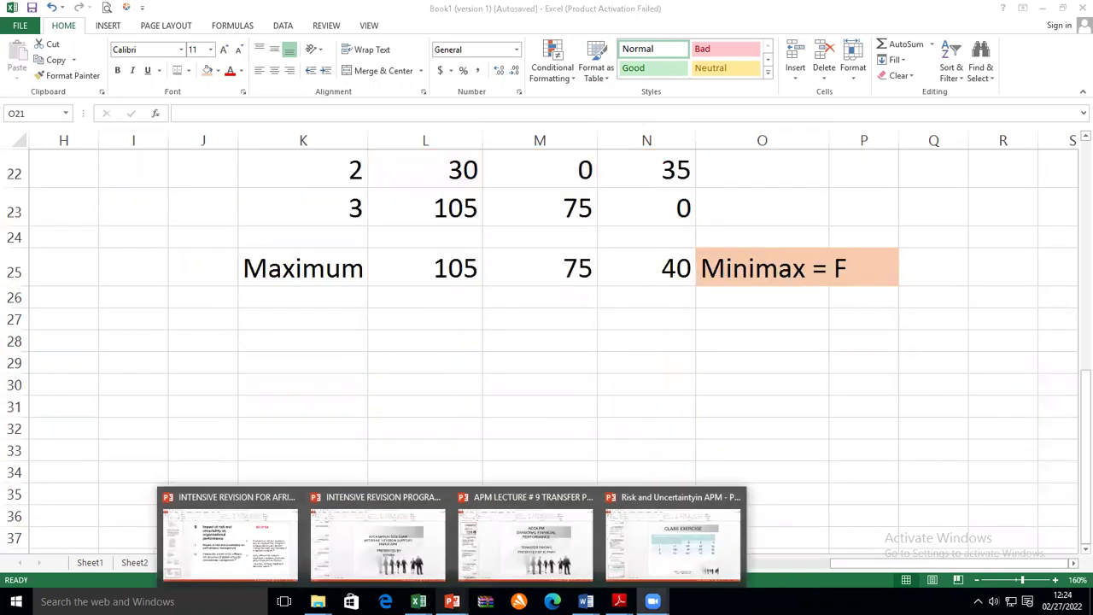
left_click(218, 537)
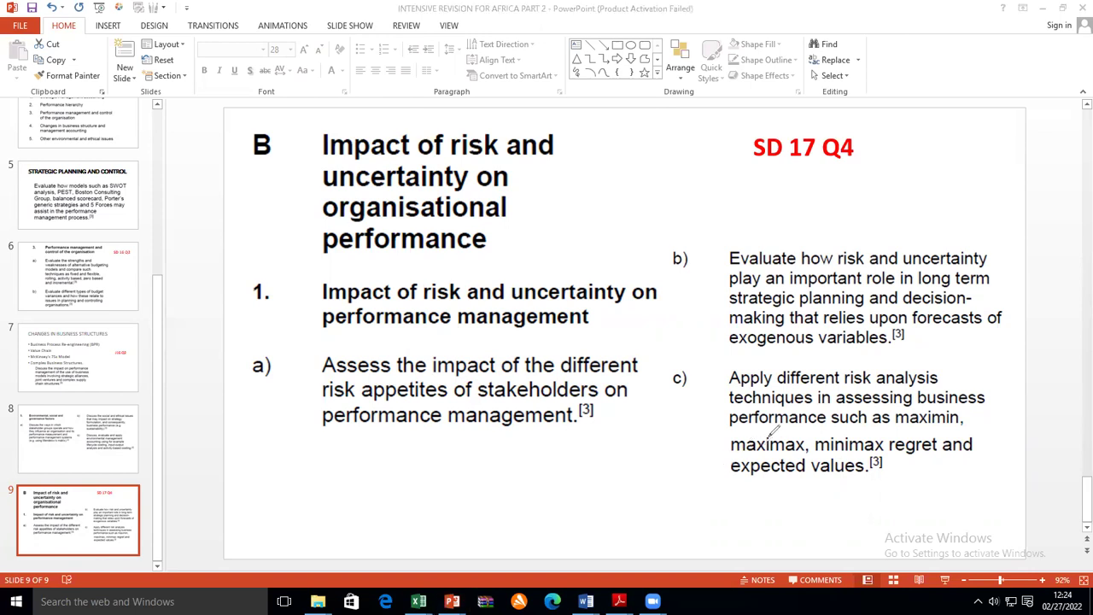
mouse_move(782, 430)
left_mouse_down()
mouse_move(751, 434)
mouse_move(773, 455)
mouse_move(801, 432)
mouse_move(821, 449)
mouse_move(891, 435)
mouse_move(851, 431)
left_mouse_up()
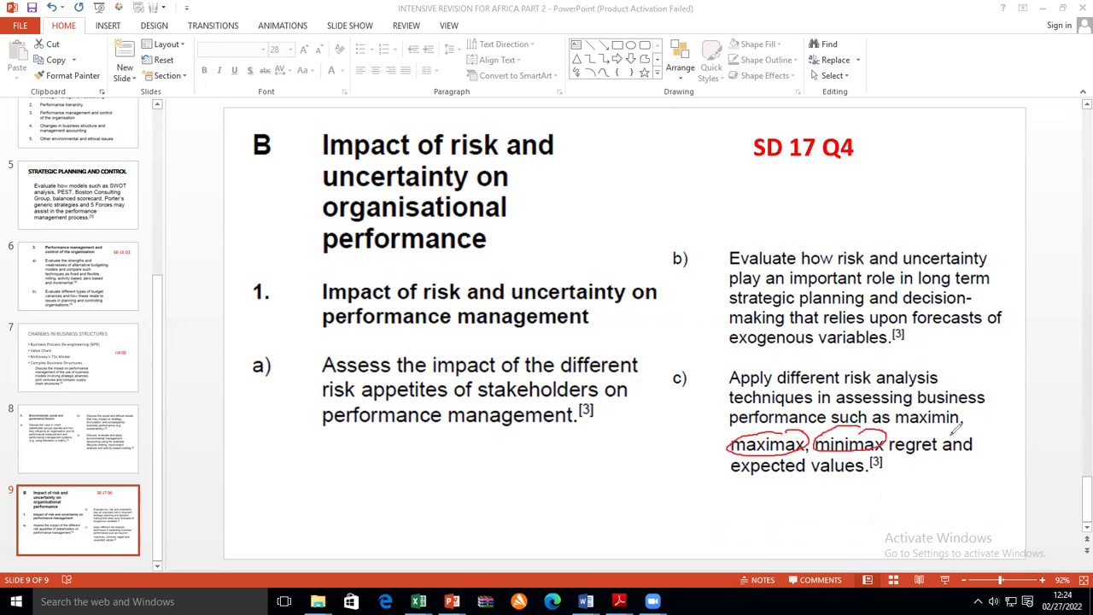